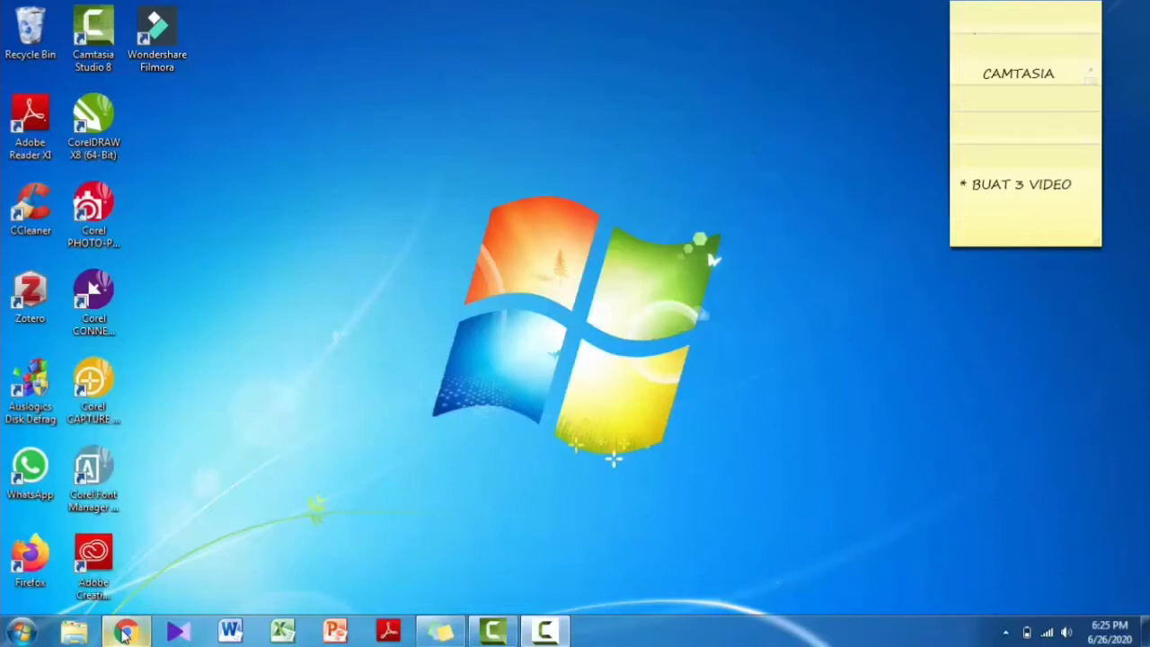
# Open Chrome and go to google.co.id.
pyautogui.click(125, 633)
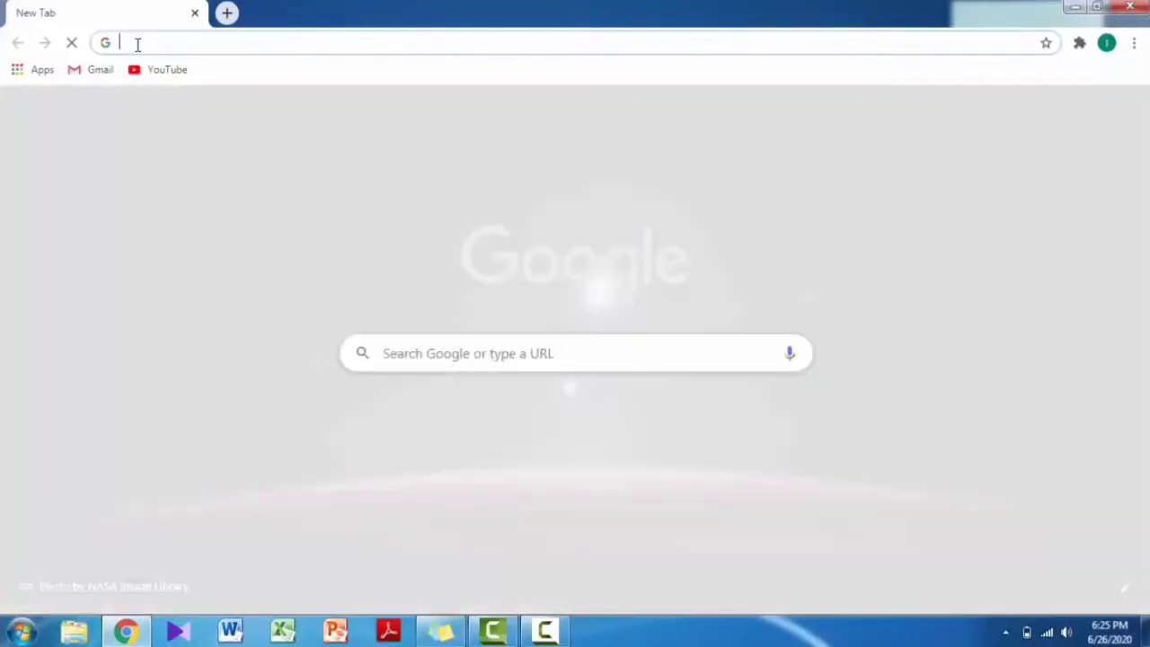
pyautogui.click(137, 44)
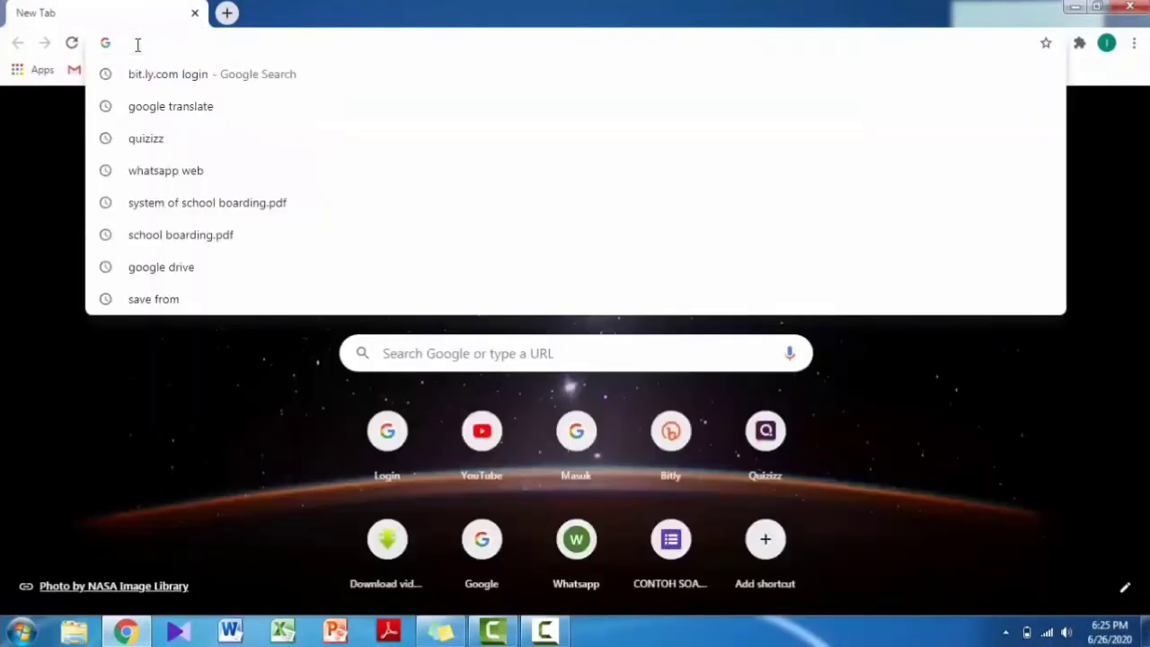
pyautogui.write('google.co.id')
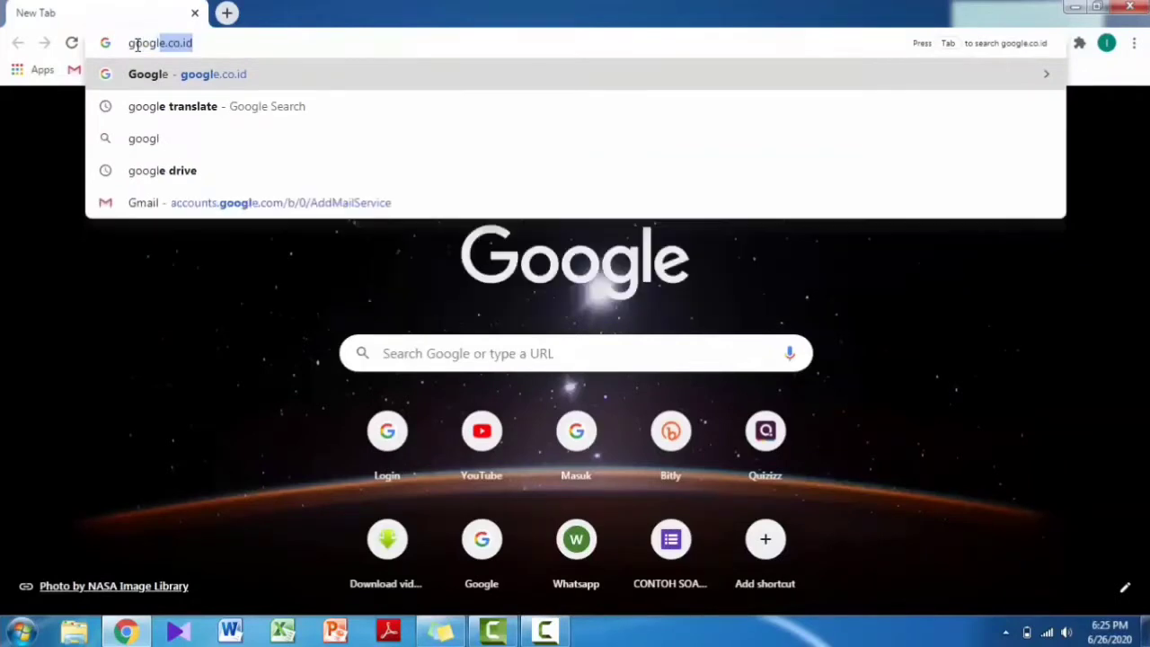
pyautogui.press('Return')
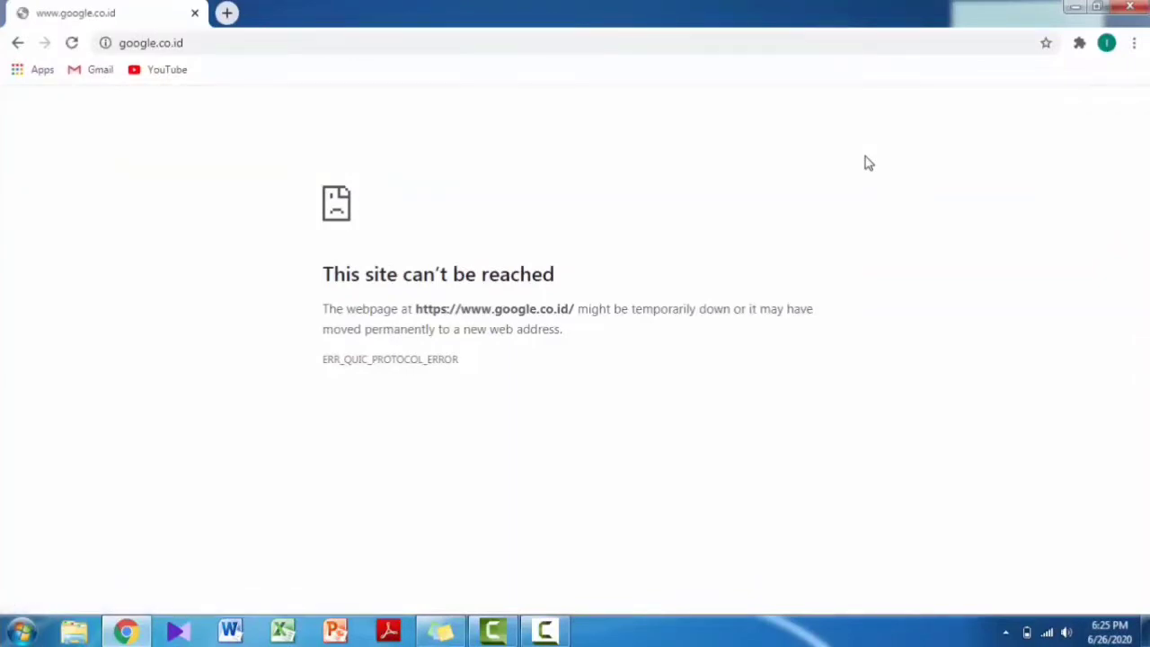
# Load syahida.com in a new browser tab.
pyautogui.click(226, 13)
pyautogui.click(174, 43)
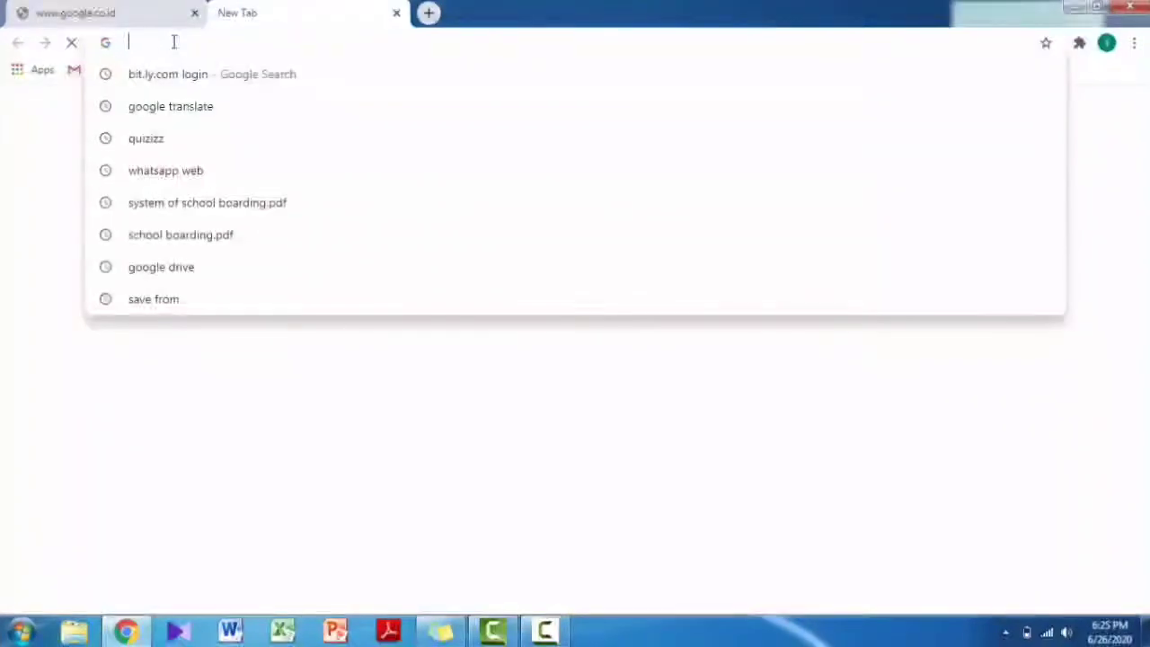
pyautogui.write('syahida.')
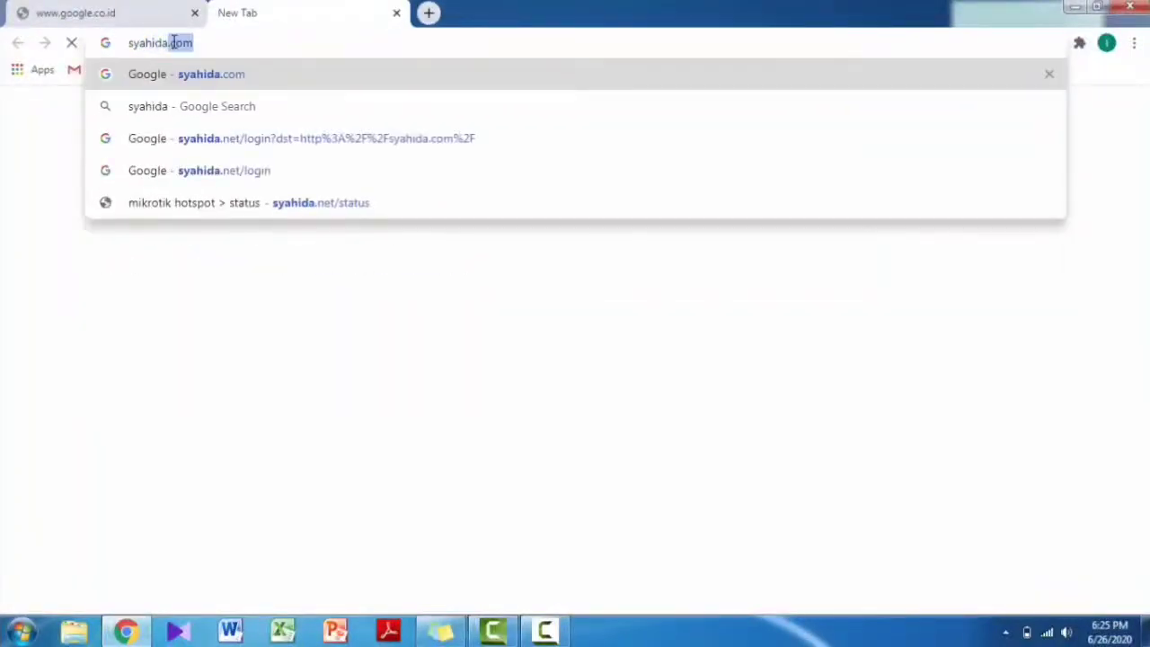
pyautogui.press('Return')
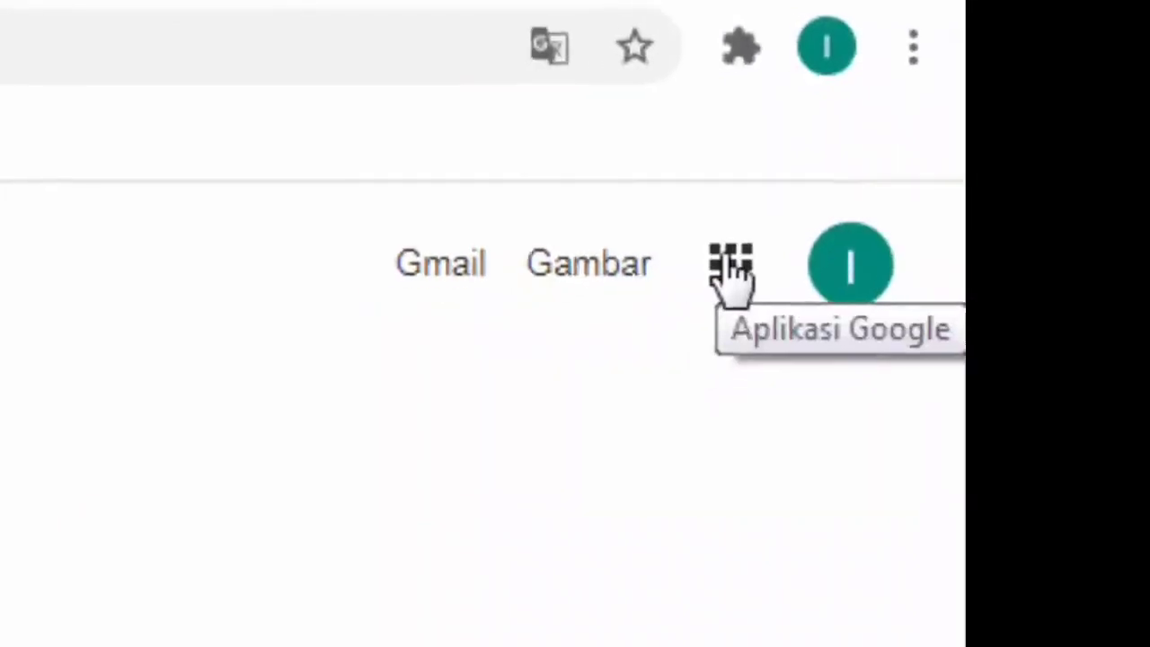
# Open Google Drive from the list of Google apps.
pyautogui.click(731, 269)
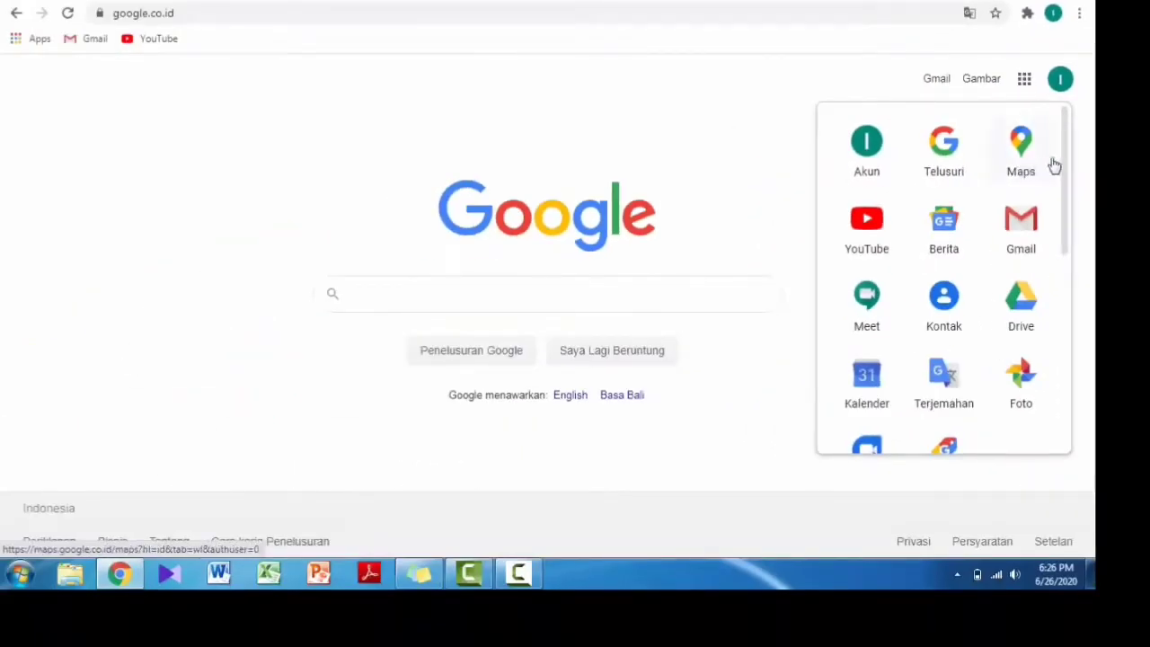
pyautogui.moveTo(1063, 159); pyautogui.dragTo(1057, 203)
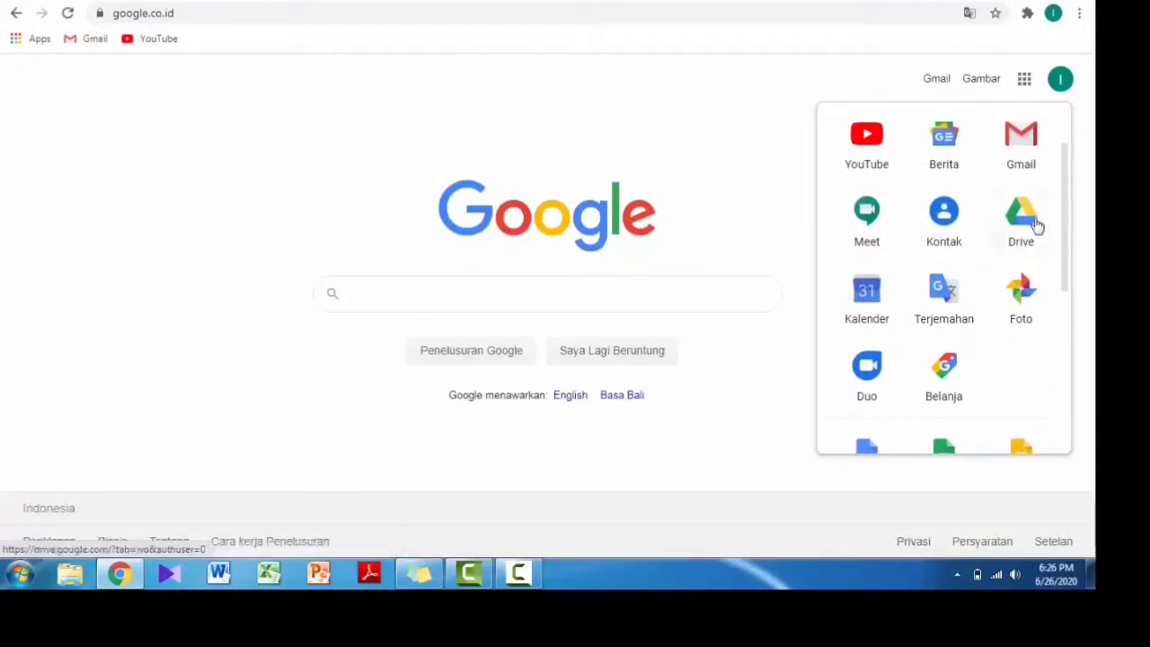
pyautogui.click(1029, 227)
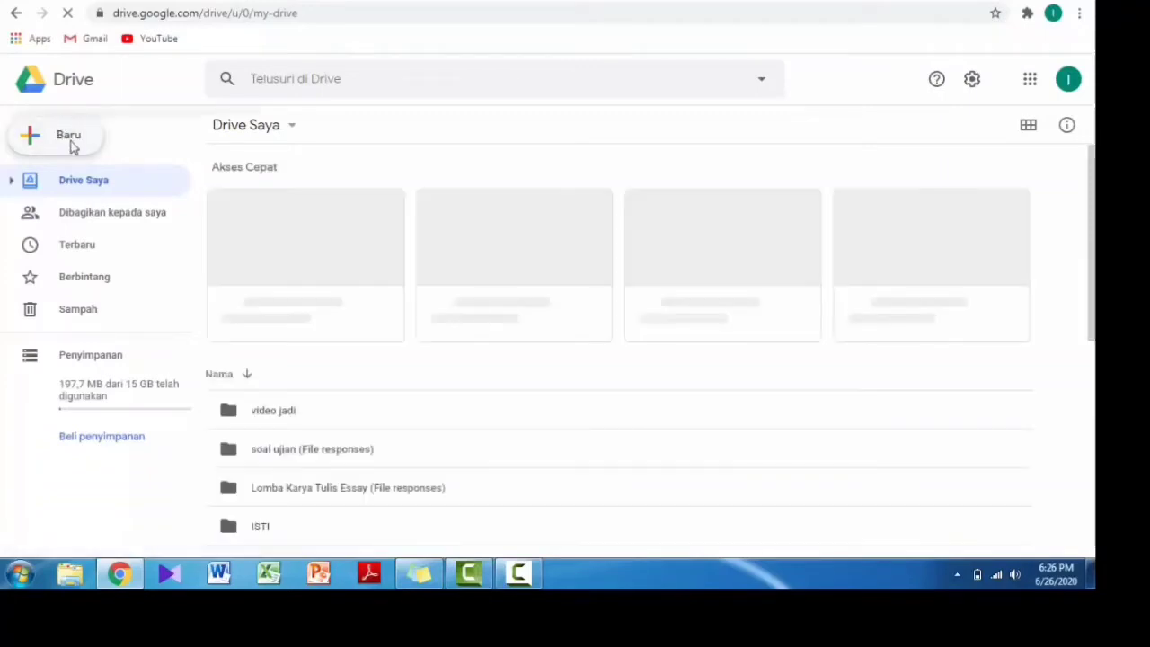
# Create a new blank Google Form from Drive.
pyautogui.click(72, 143)
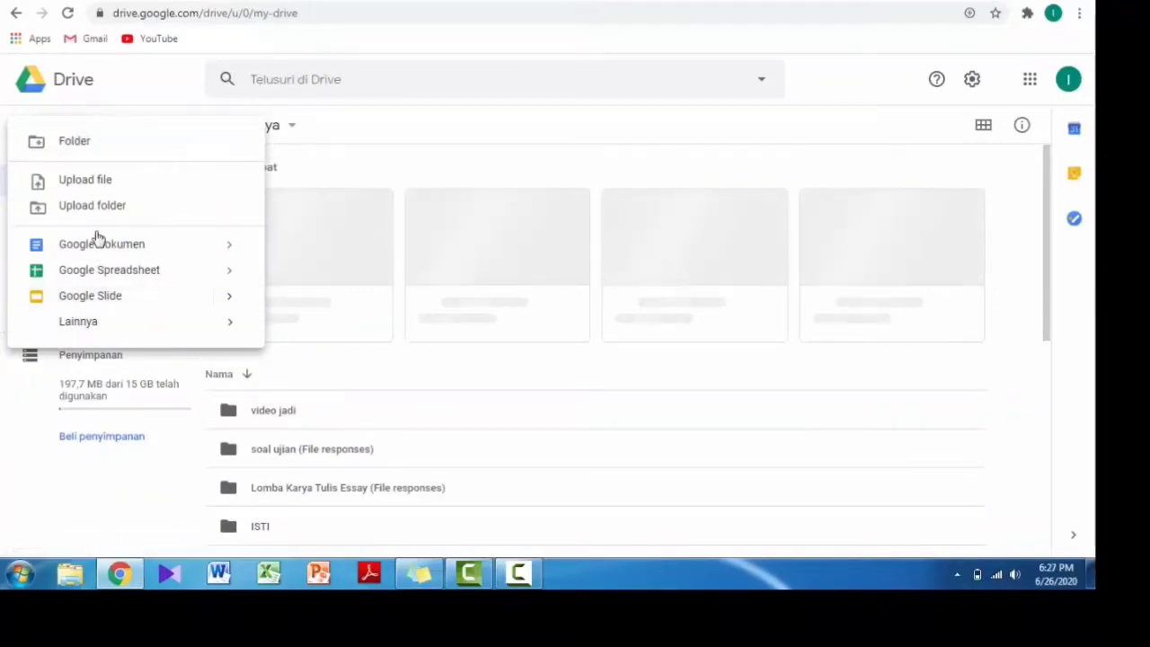
pyautogui.click(226, 325)
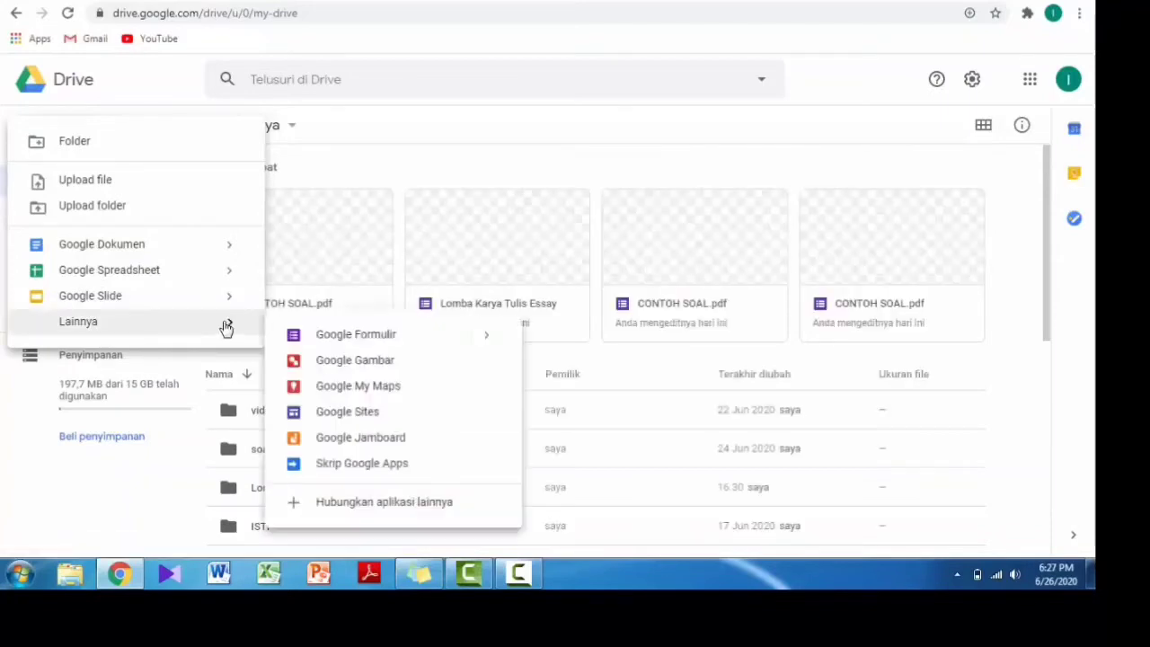
pyautogui.click(340, 336)
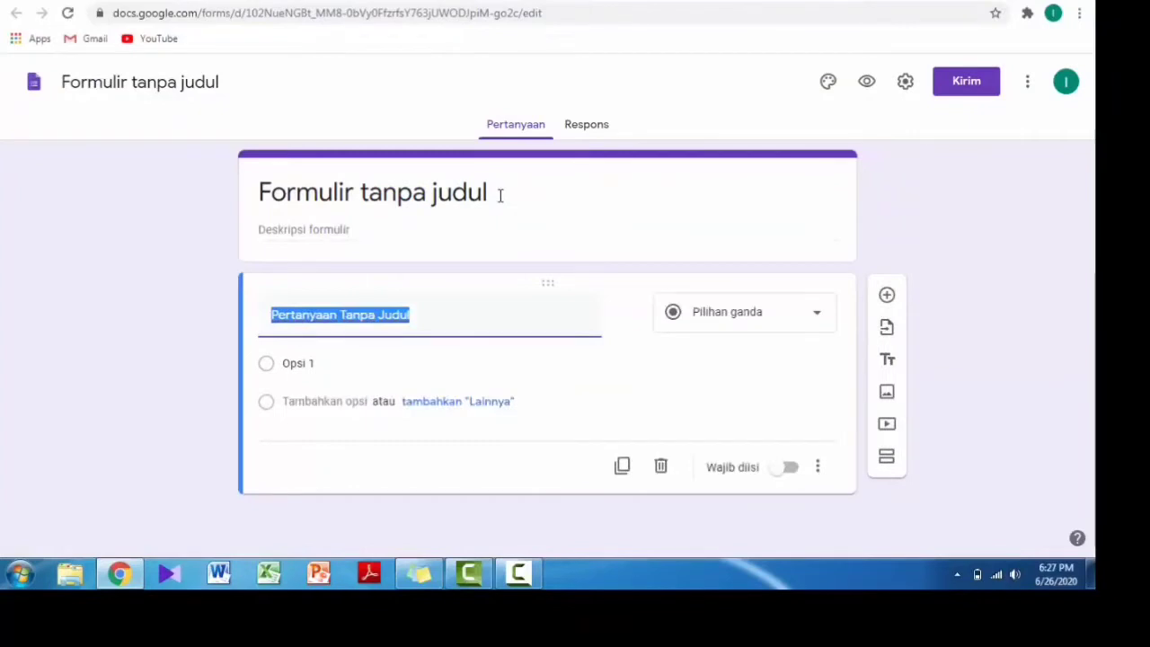
# Replace the form's title with "SOAL UJIAN HARIAN MATEMATIKA".
pyautogui.click(500, 196)
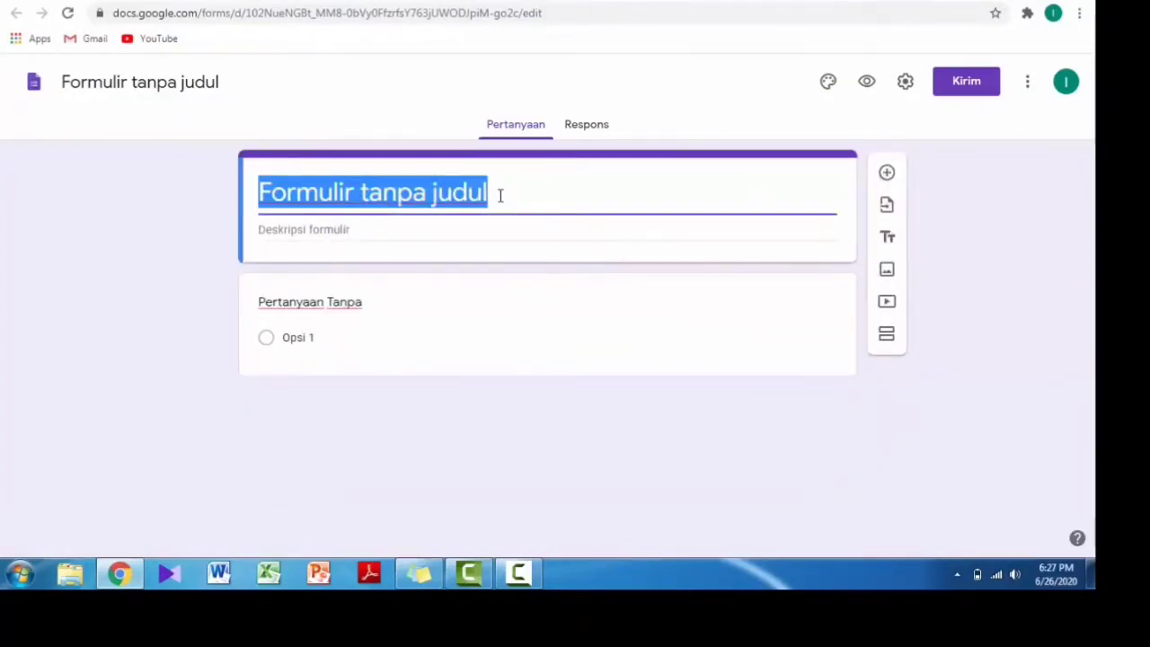
pyautogui.write('SOALUJ')
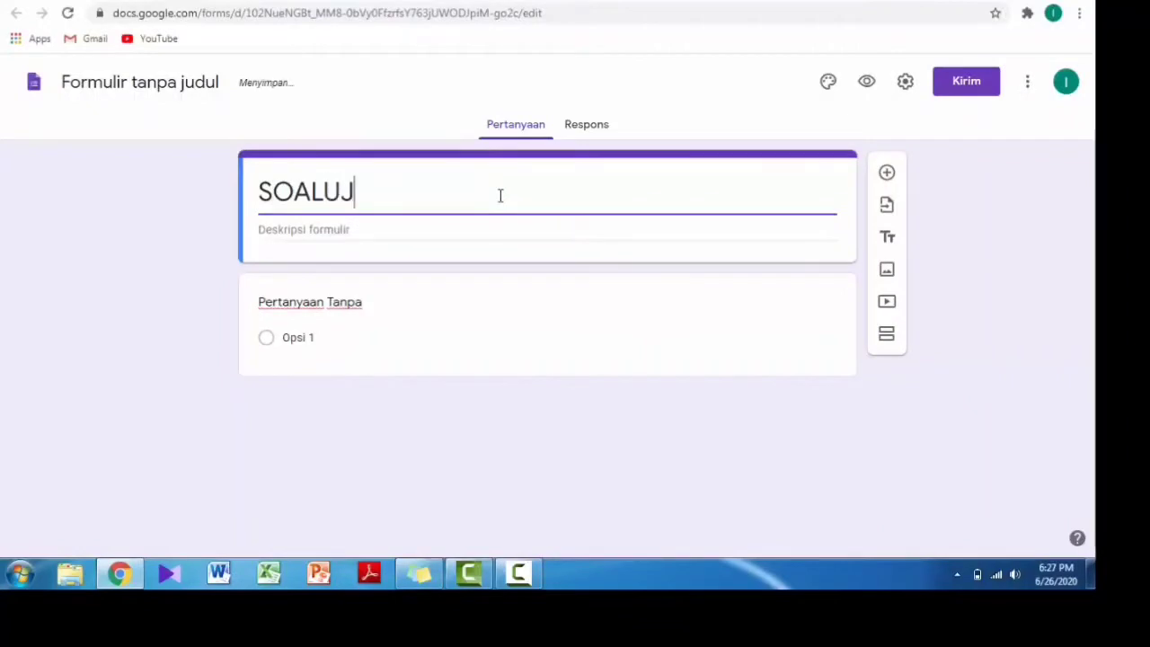
pyautogui.press('BackSpace')
pyautogui.press('BackSpace')
pyautogui.write('UJIN')
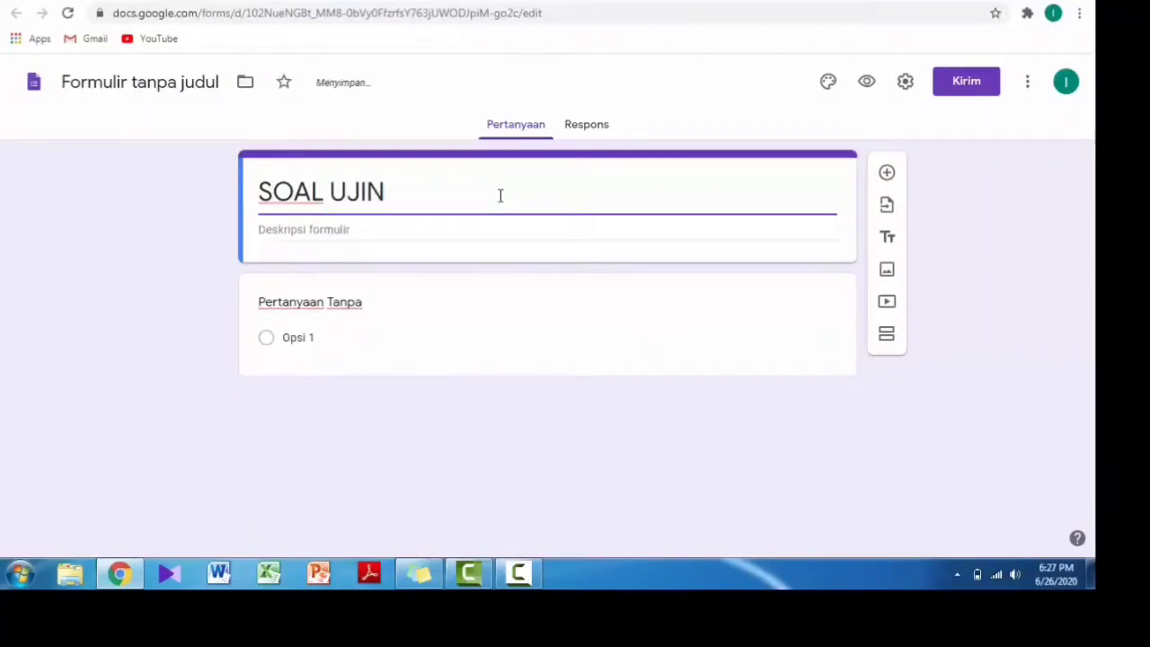
pyautogui.press('BackSpace')
pyautogui.write('AN ')
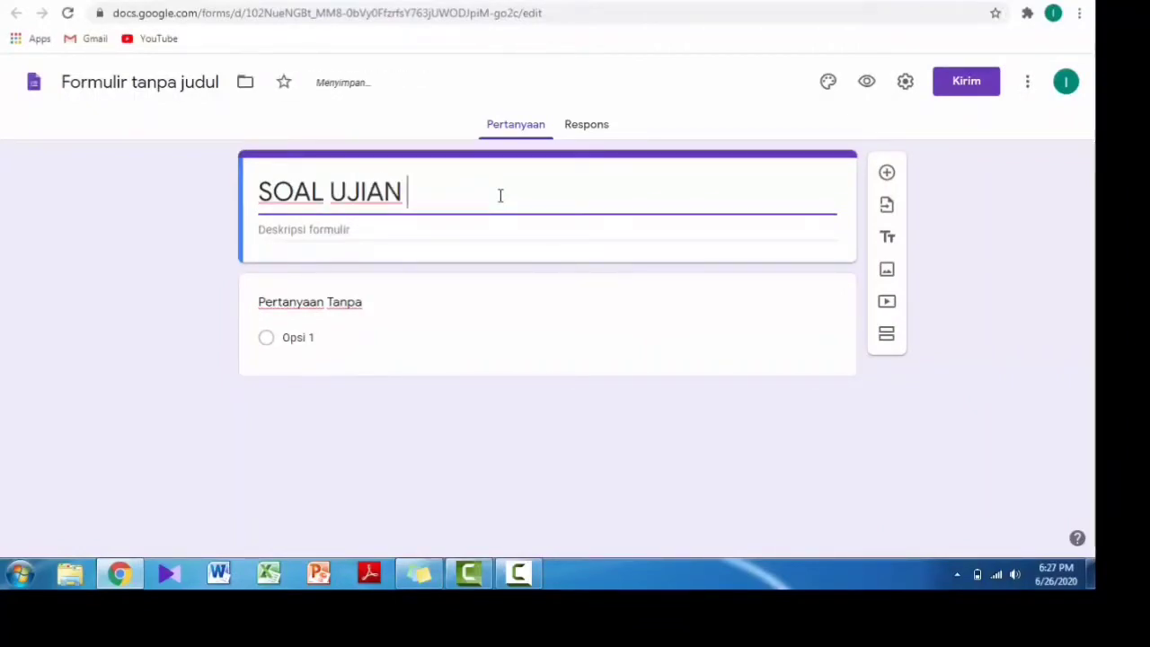
pyautogui.write('HARIAN')
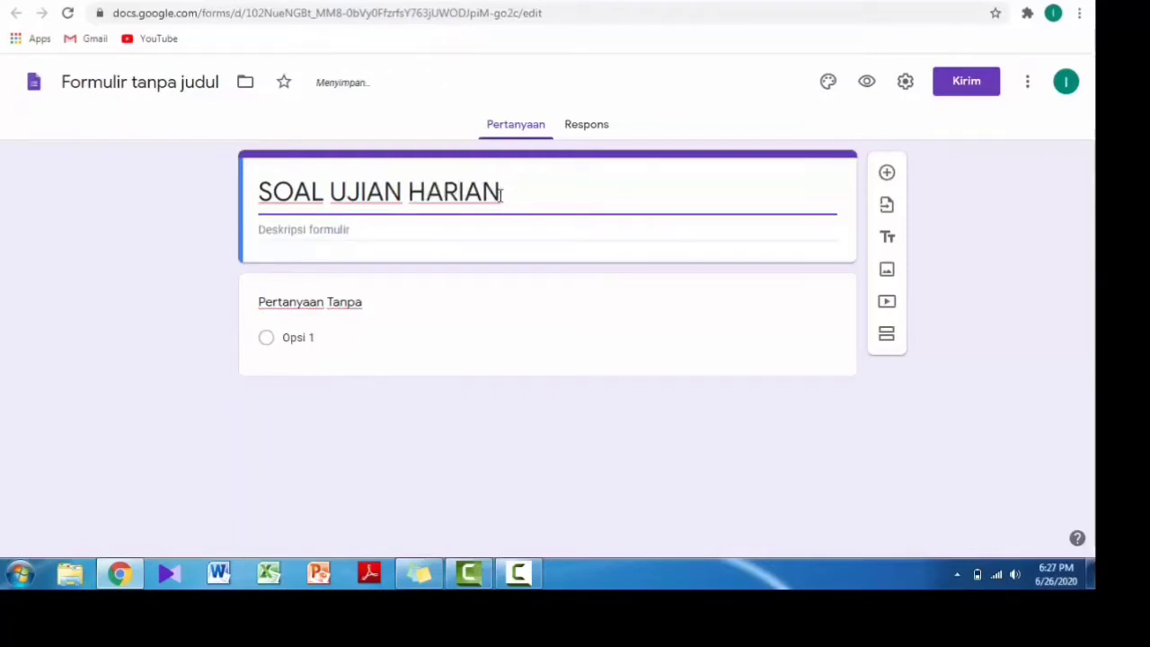
pyautogui.write(' MATEMATIKA')
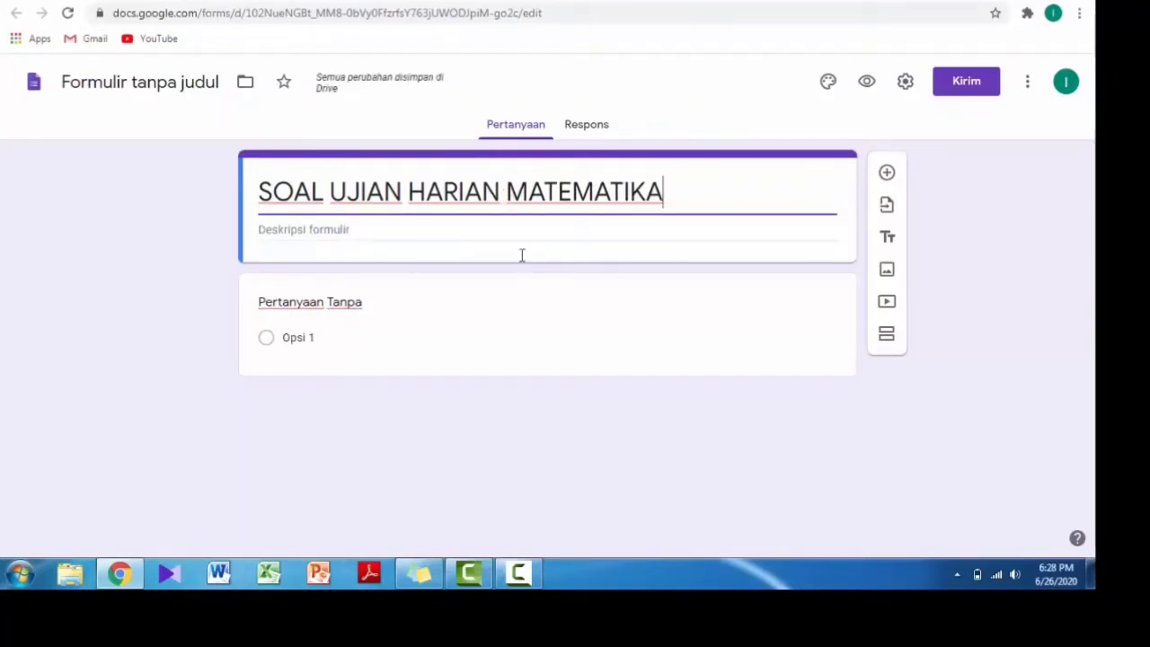
# Enter "Jawablah pertanyaan dengan benar" as the form description.
pyautogui.click(363, 224)
pyautogui.write('Ja')
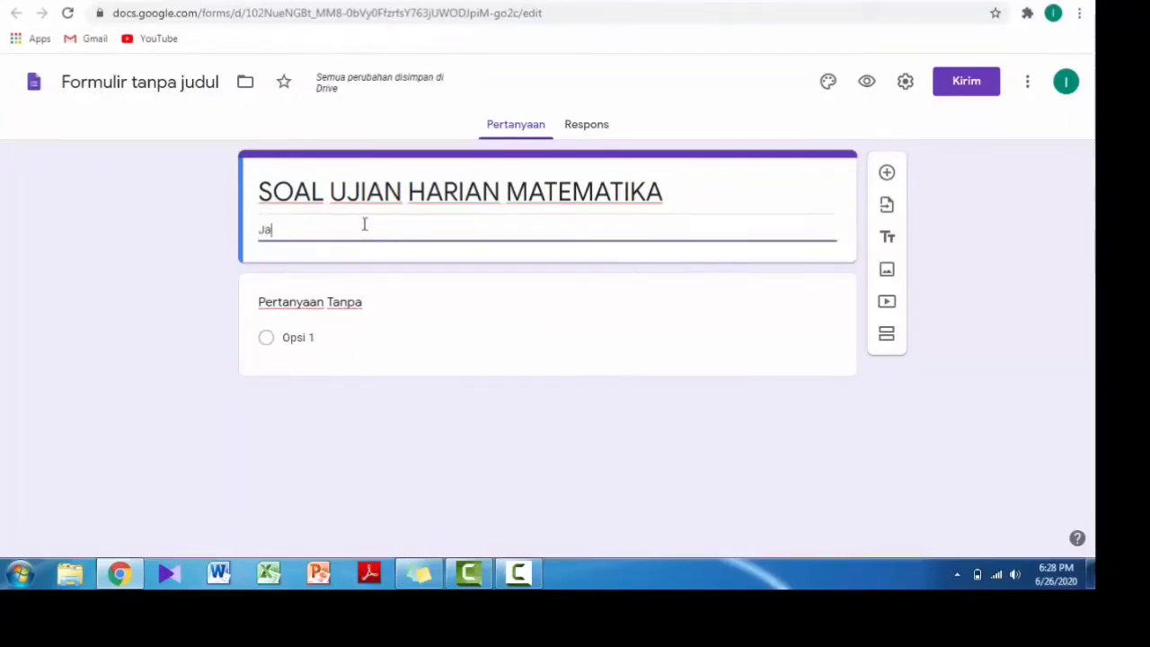
pyautogui.write('wablah per')
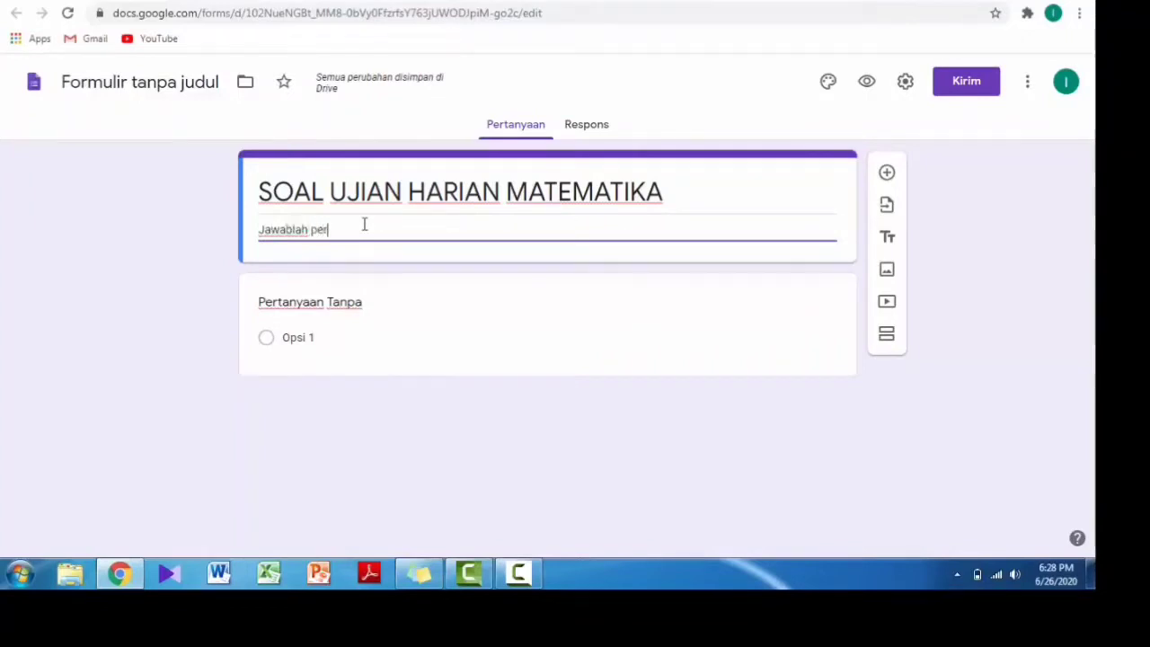
pyautogui.write('tanyaan d')
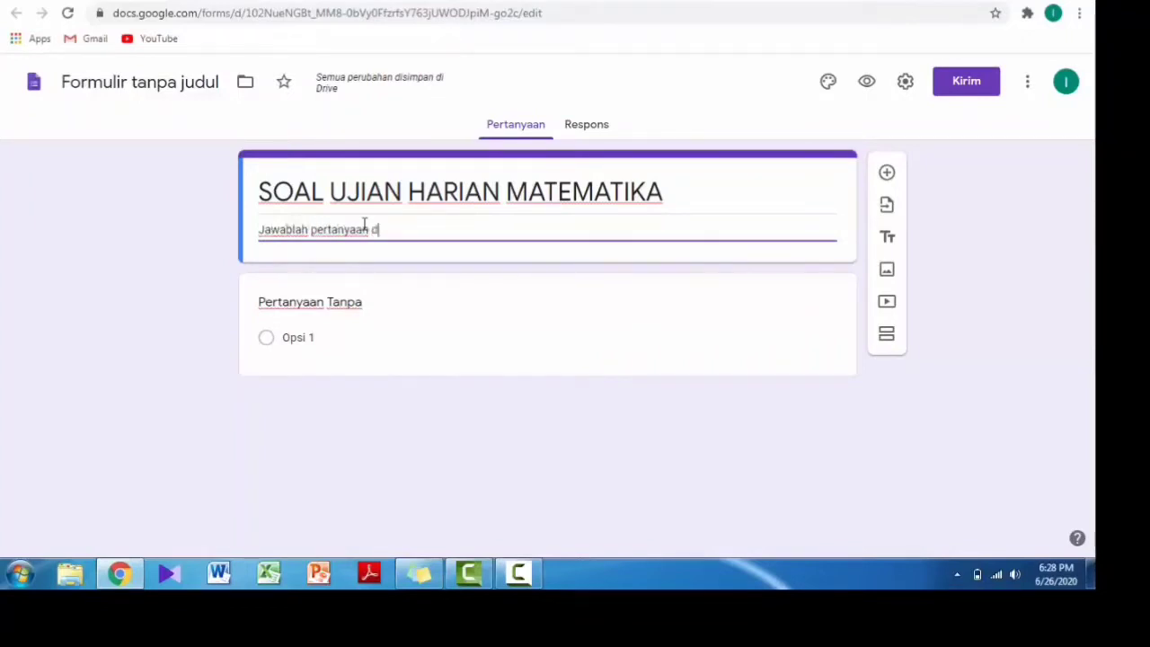
pyautogui.write('engan benar')
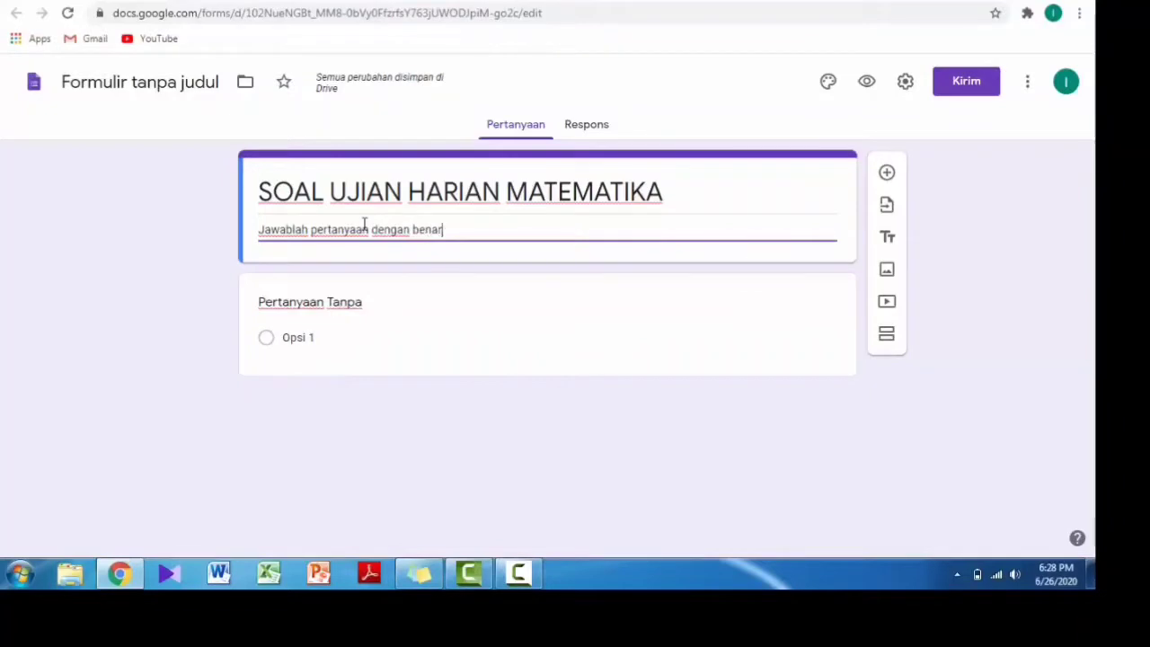
# Title the first question "Nama Lengkap" and set its answer type to Jawaban singkat.
pyautogui.click(357, 300)
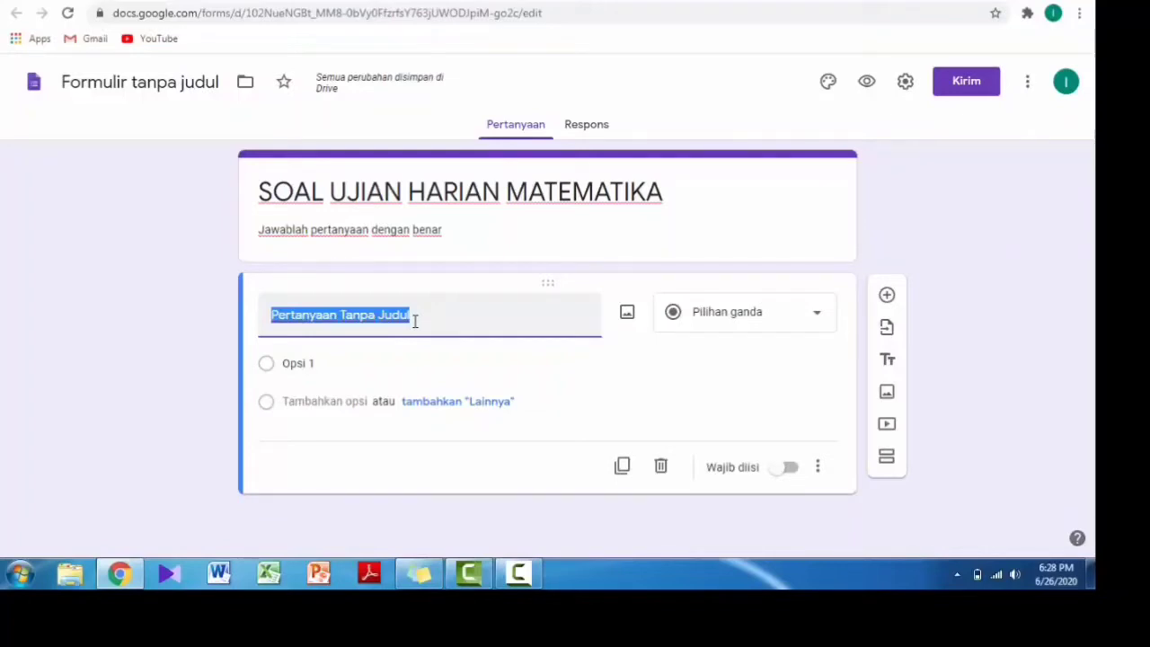
pyautogui.write('Nama ')
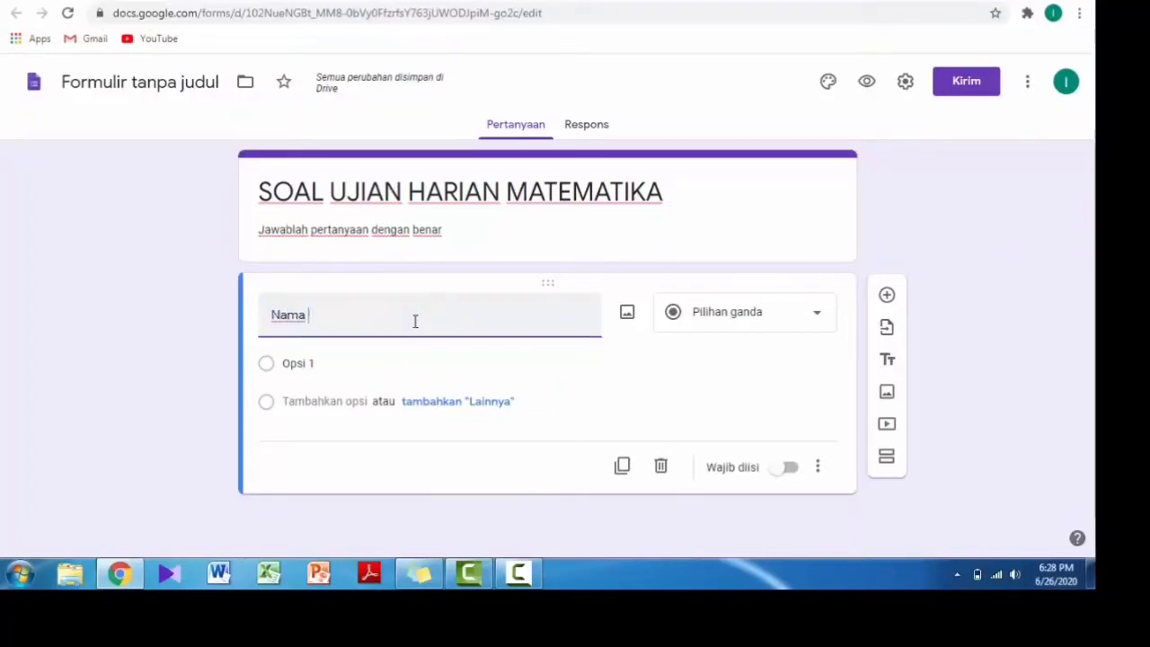
pyautogui.write('Lengkap')
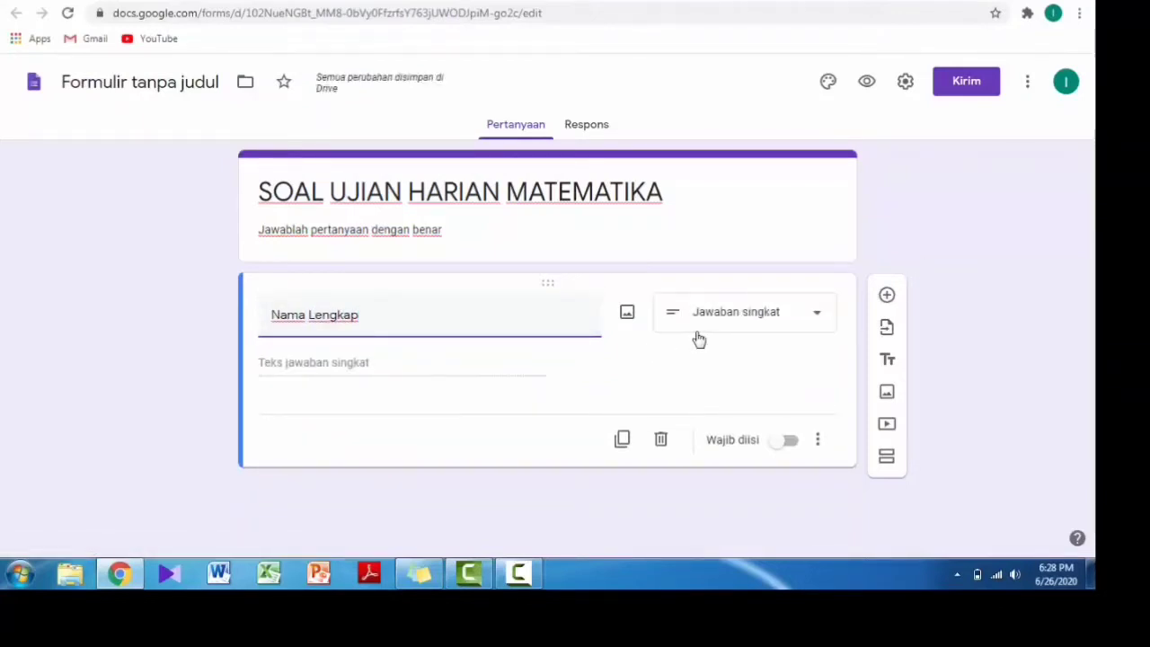
pyautogui.click(816, 320)
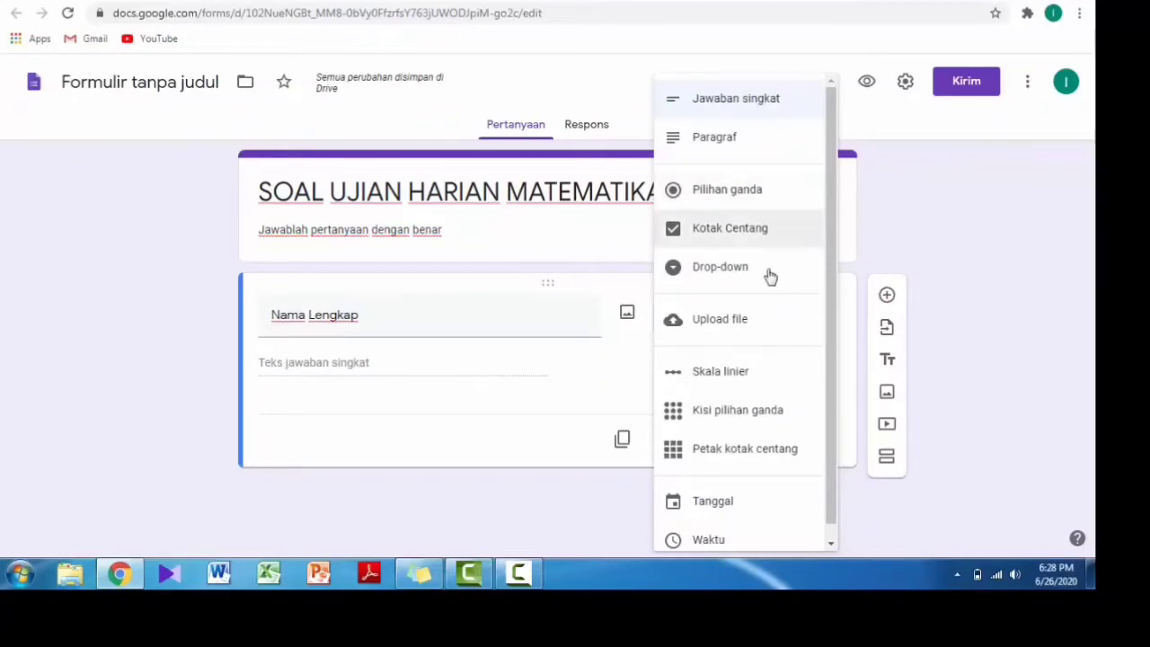
pyautogui.click(752, 117)
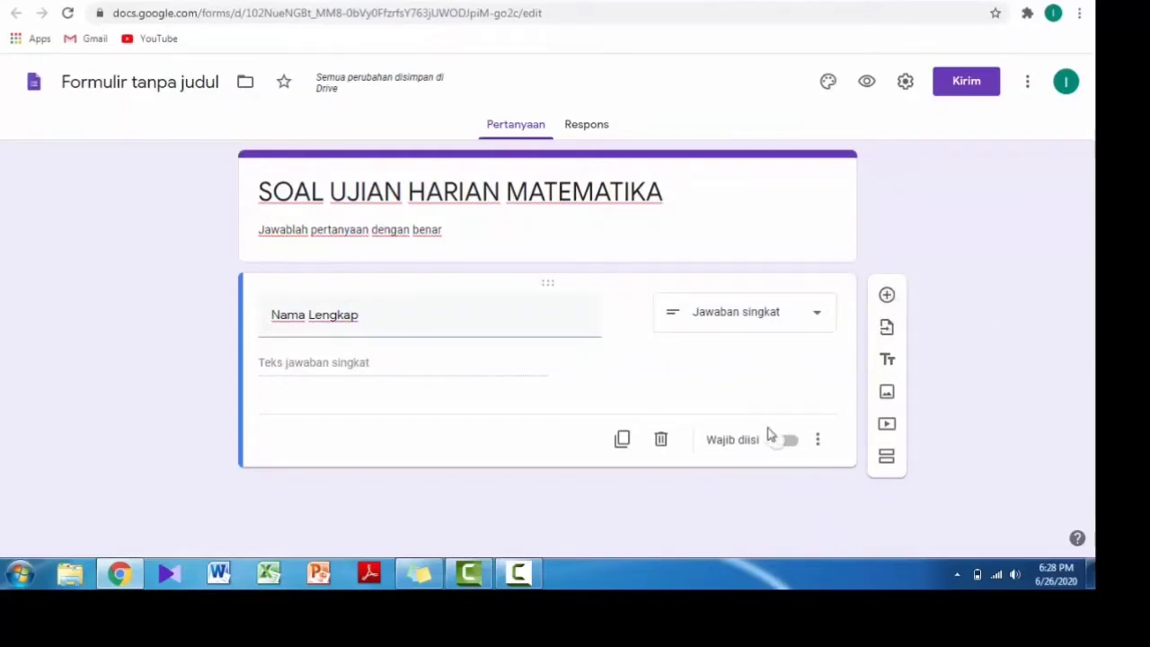
# Add a second question to the form and make the Nama Lengkap question required.
pyautogui.click(887, 298)
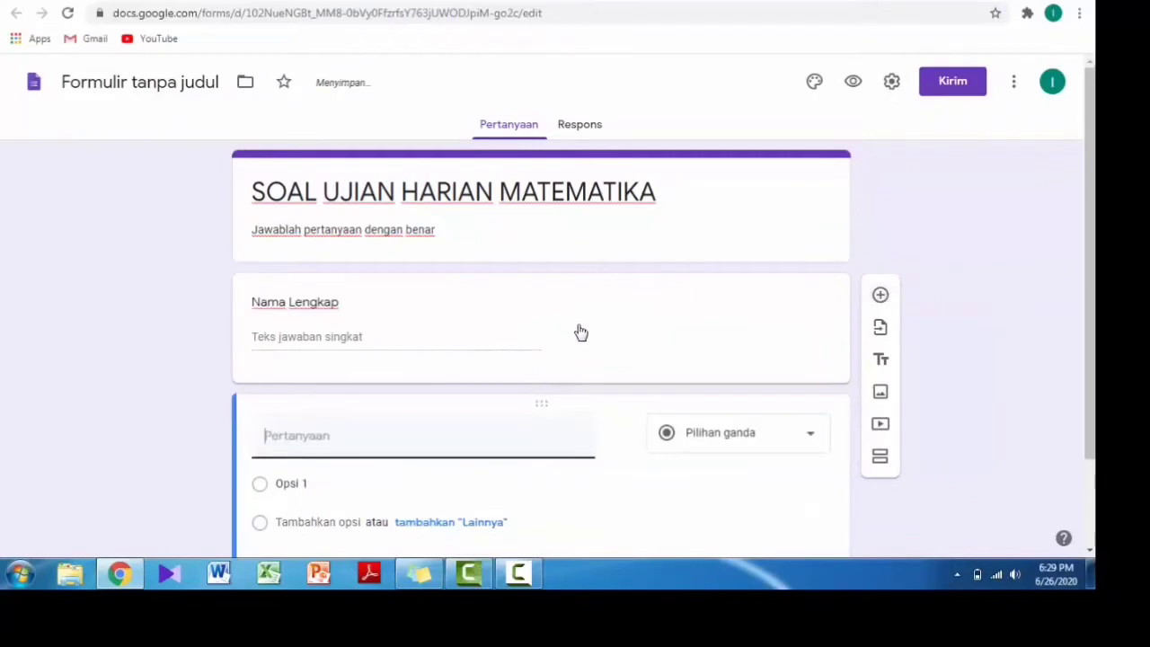
pyautogui.click(631, 309)
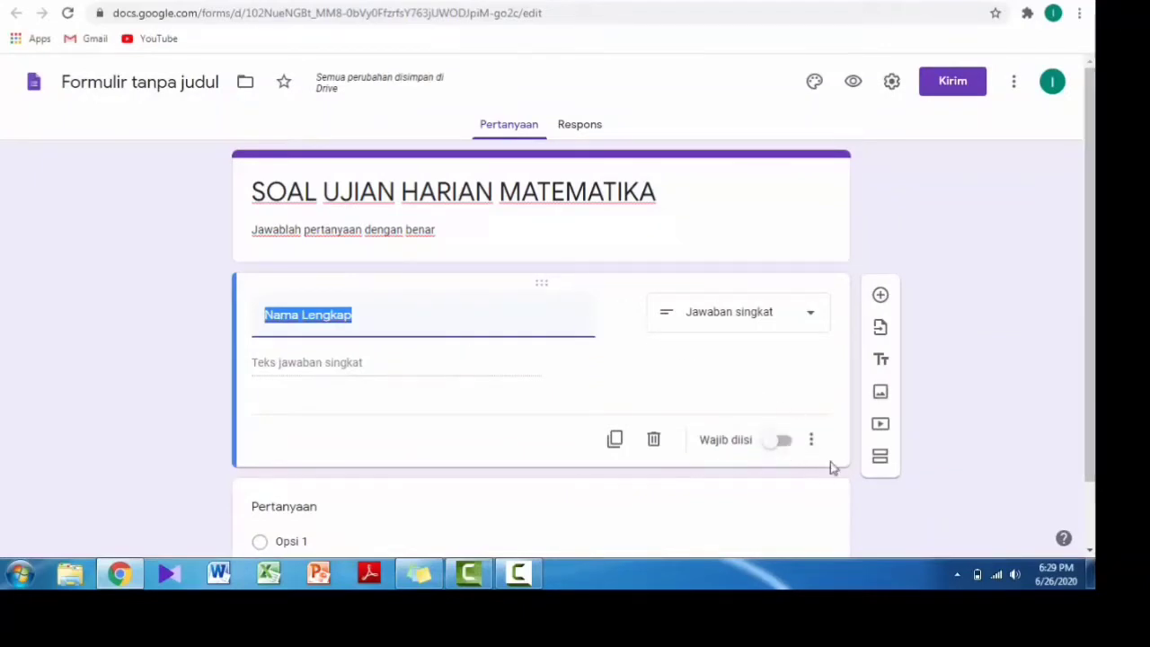
pyautogui.click(789, 444)
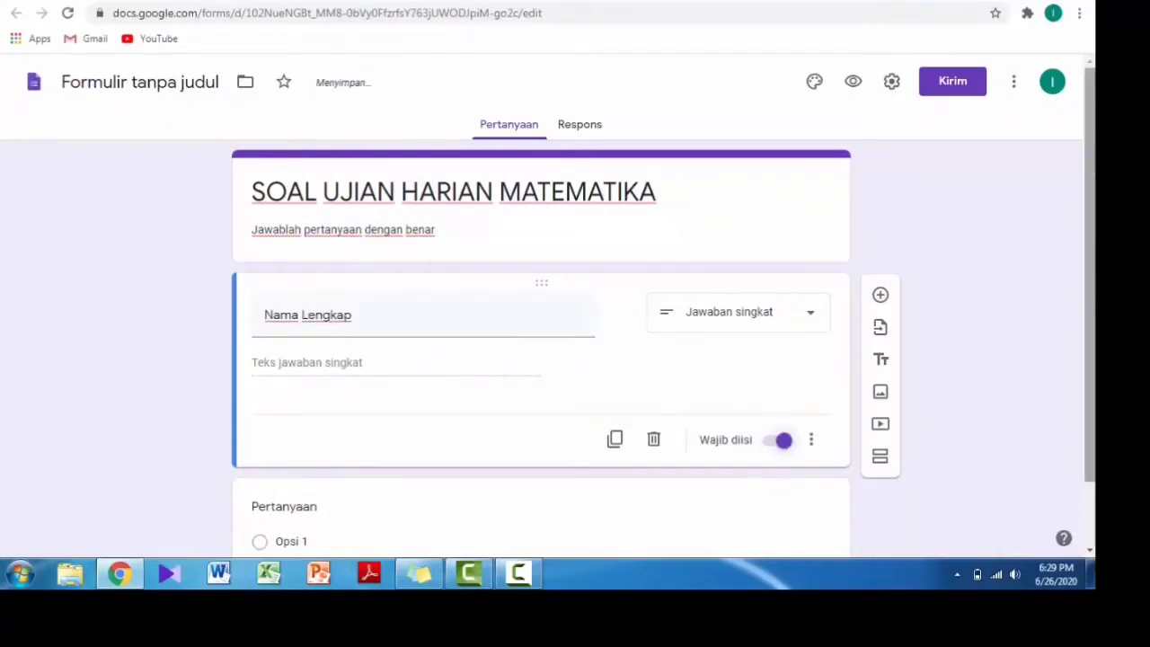
# Title the second question "Kelas", give it the options 6A and 6B, and make it required.
pyautogui.scroll(-2, 1089, 315)
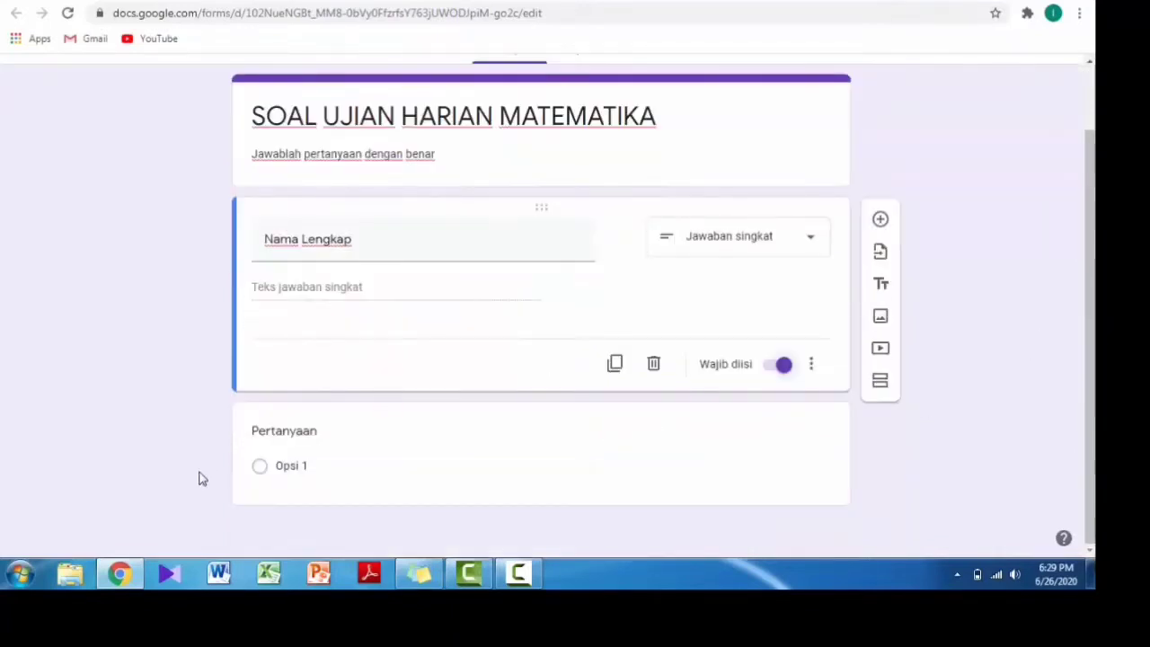
pyautogui.click(314, 433)
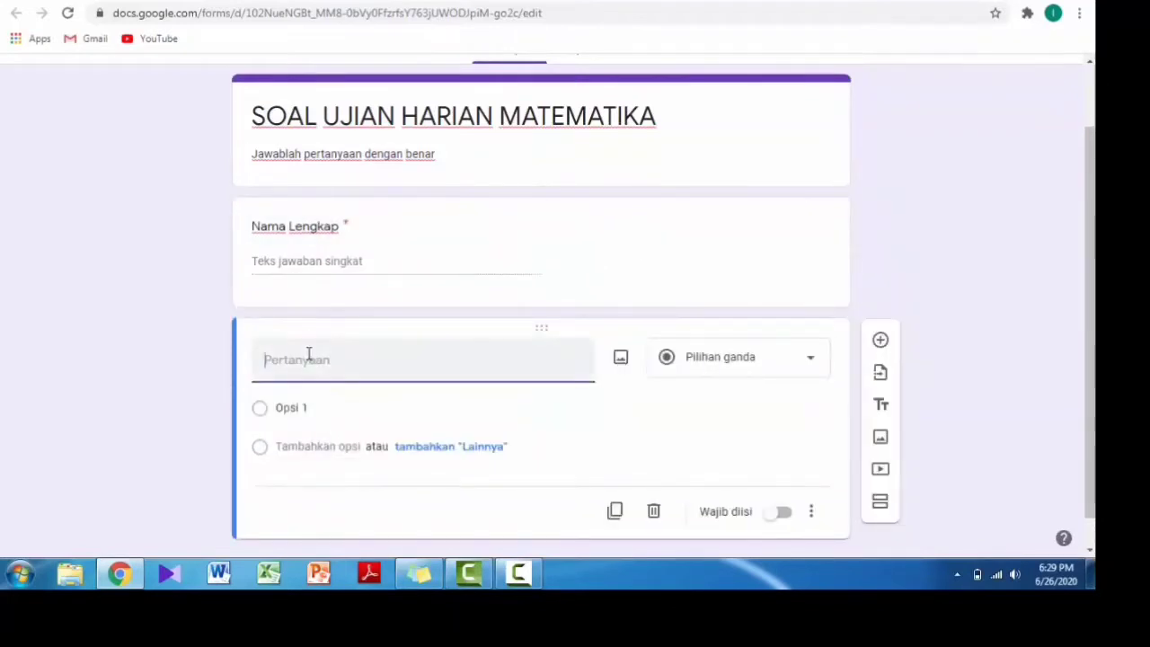
pyautogui.write('Kelas')
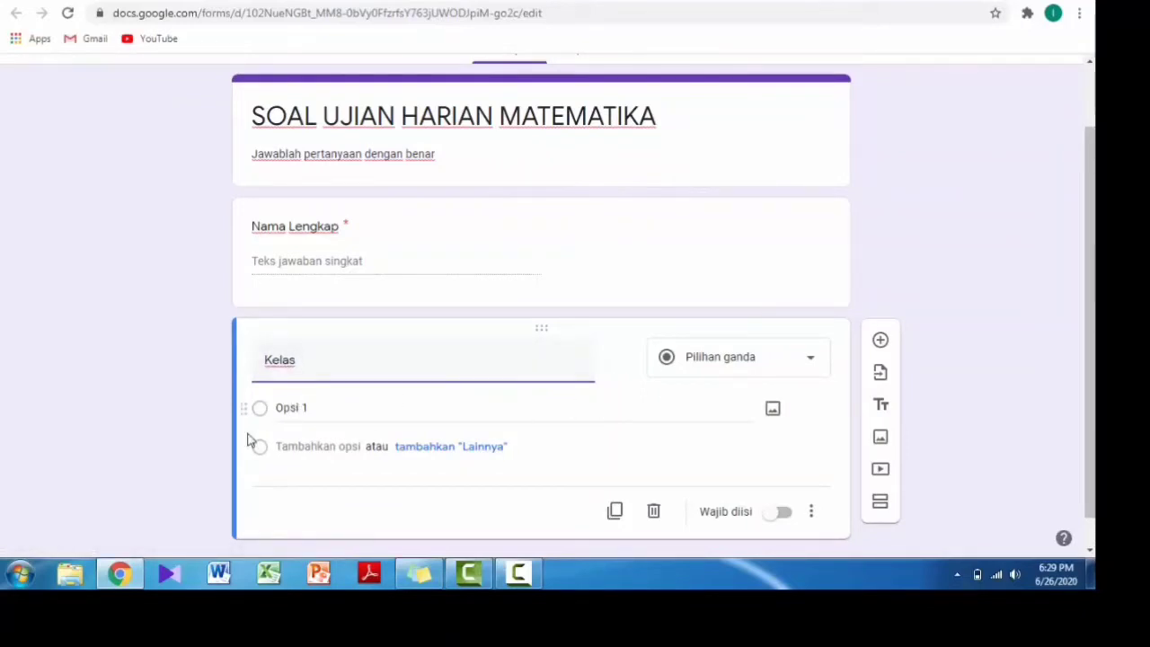
pyautogui.click(329, 409)
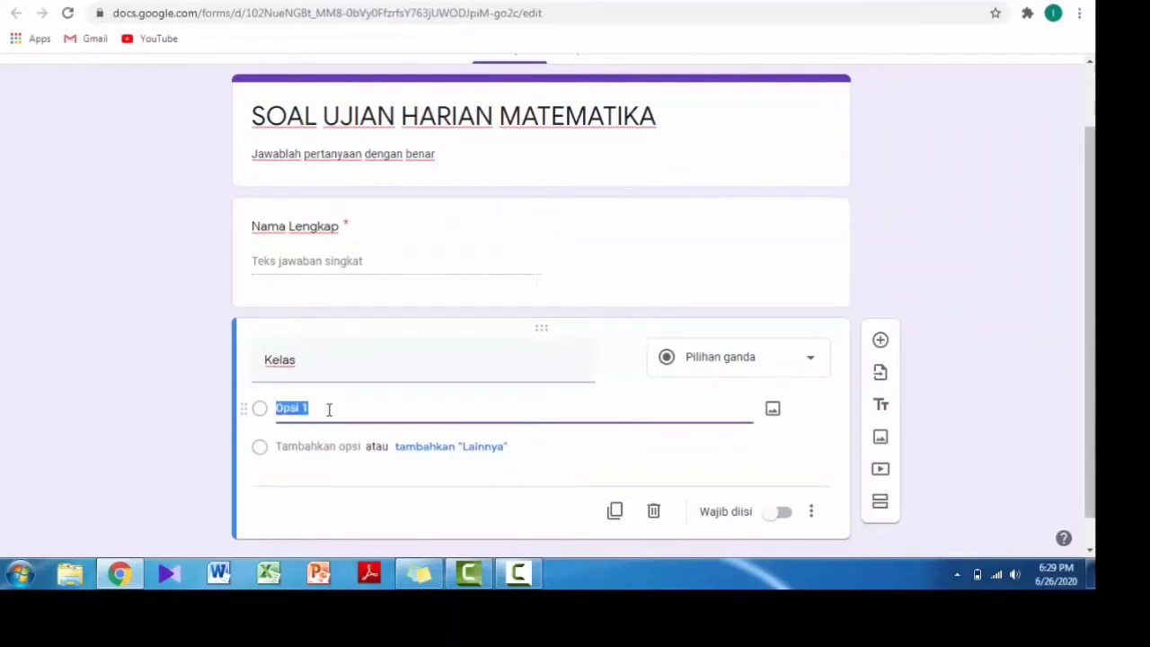
pyautogui.write('6A')
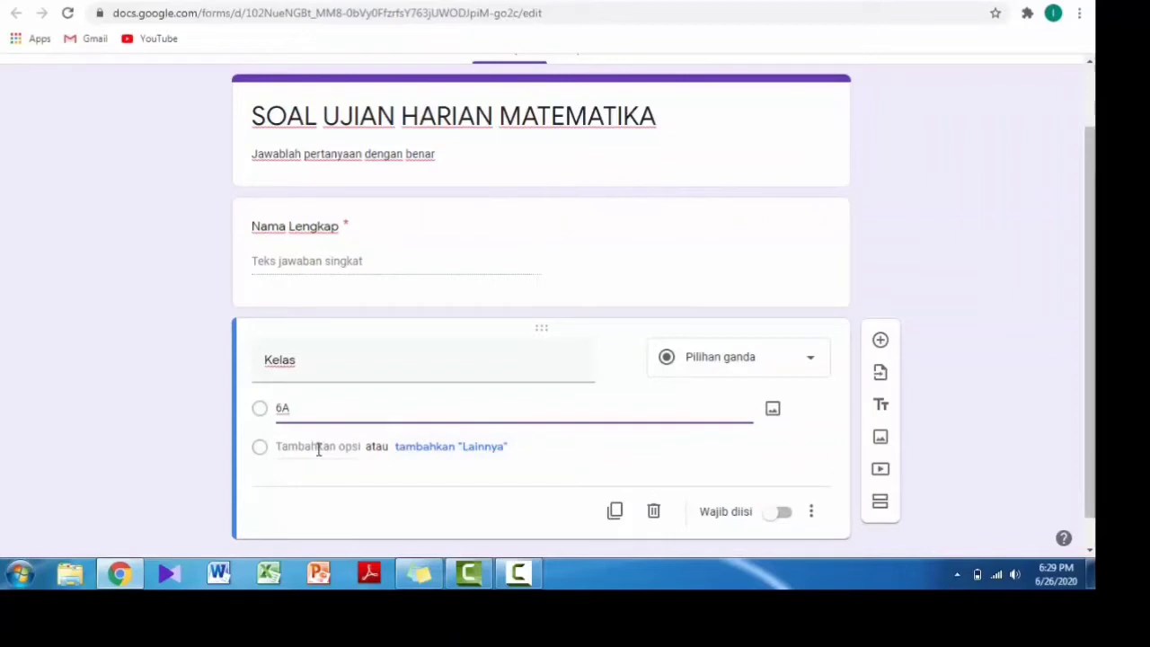
pyautogui.click(318, 446)
pyautogui.write('6B')
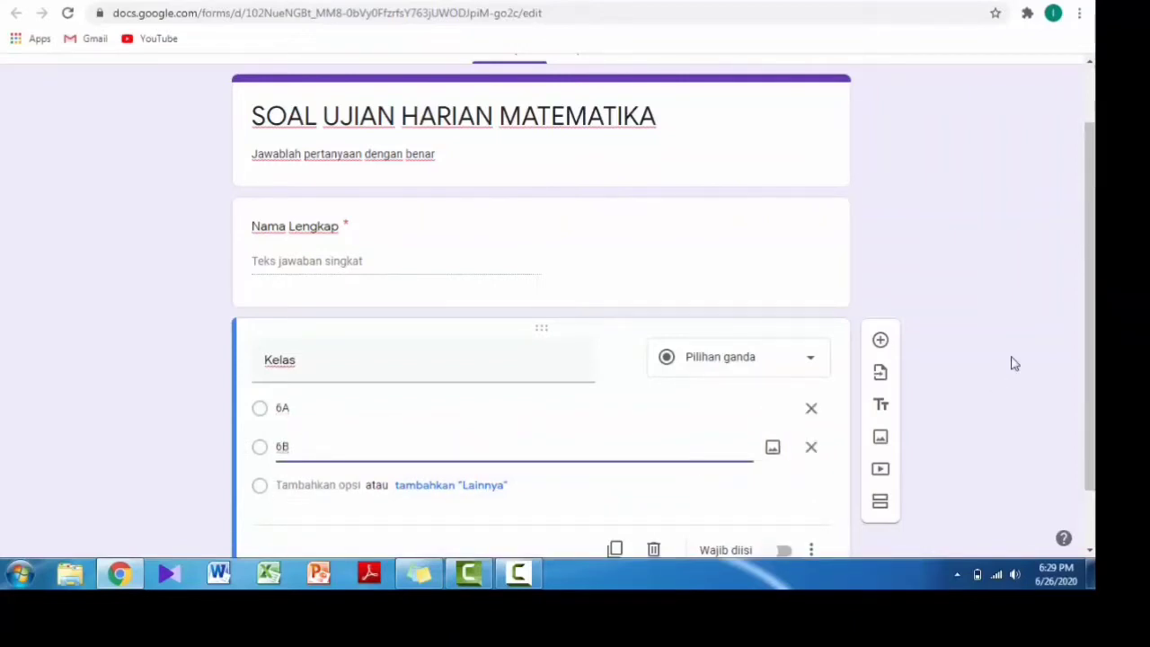
pyautogui.scroll(-1, 988, 270)
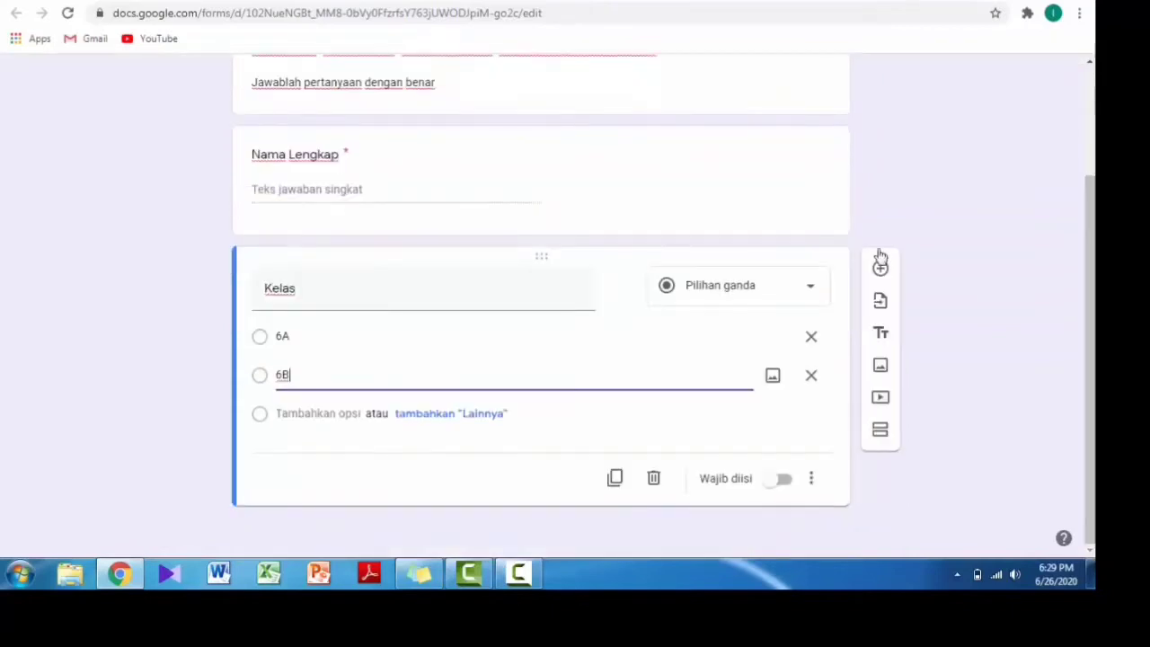
pyautogui.click(784, 481)
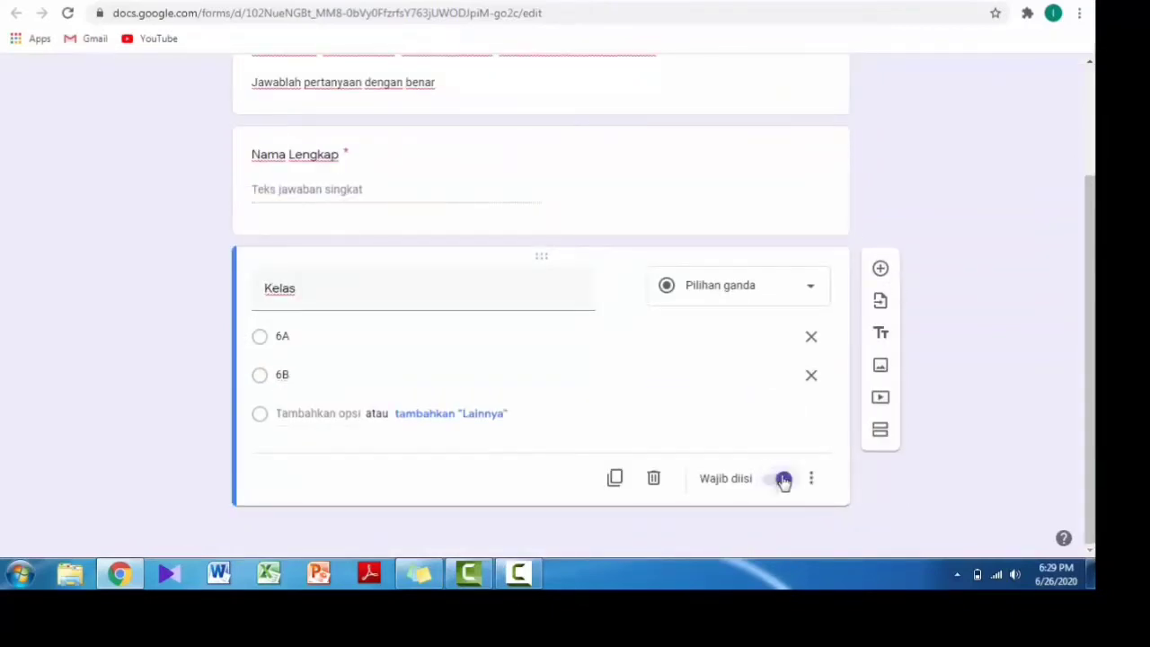
# Add a required question titled "Absen" with the answer type Jawaban singkat.
pyautogui.click(879, 272)
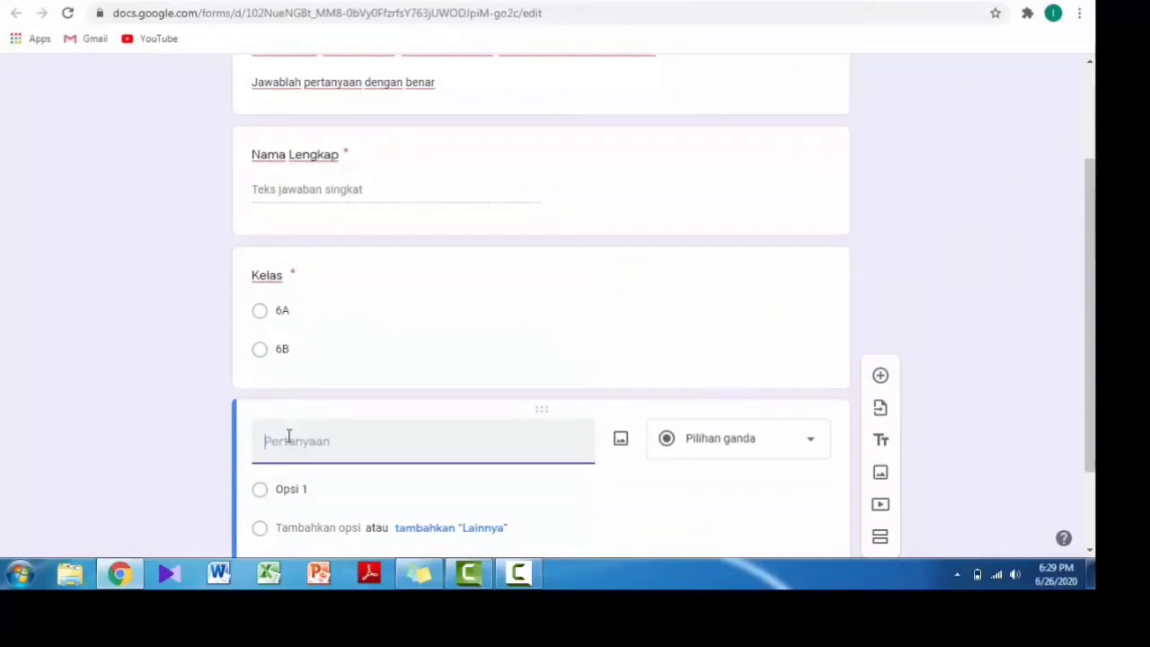
pyautogui.write('Absen')
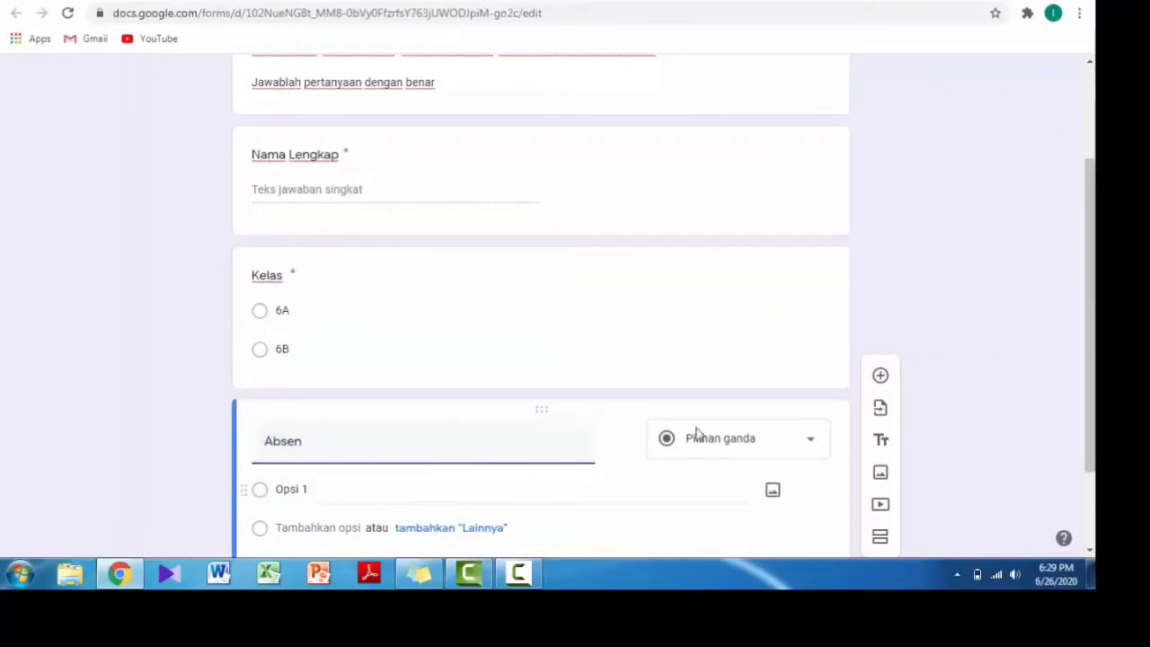
pyautogui.click(769, 441)
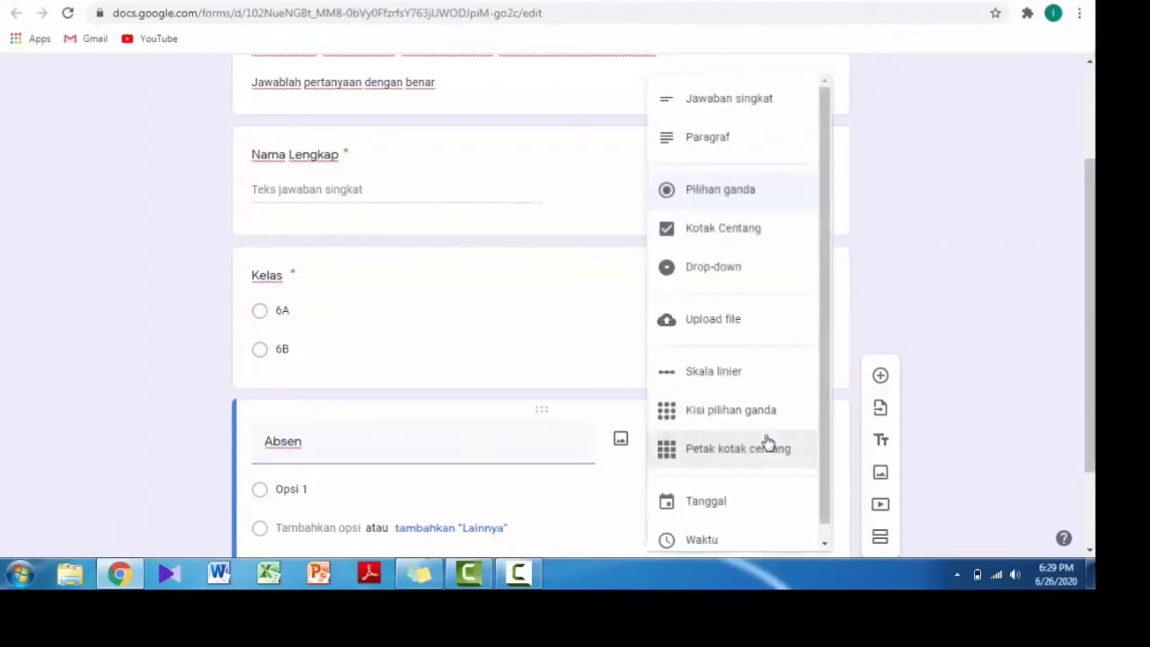
pyautogui.click(703, 114)
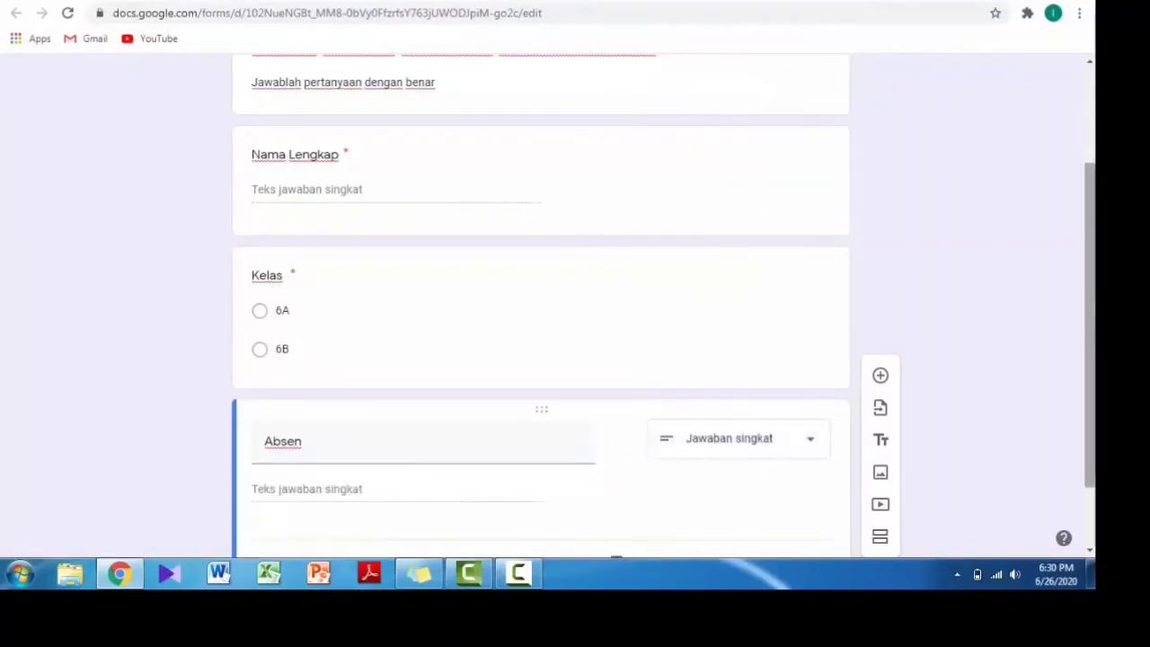
pyautogui.scroll(-1, 738, 509)
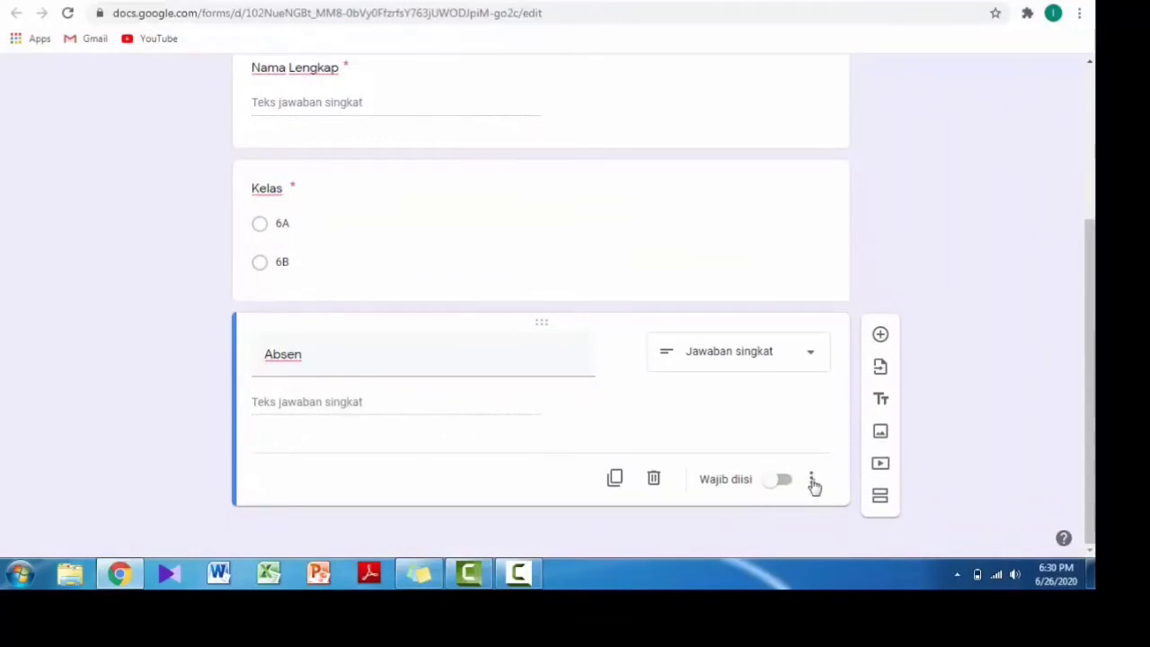
pyautogui.click(782, 483)
pyautogui.moveTo(631, 356)
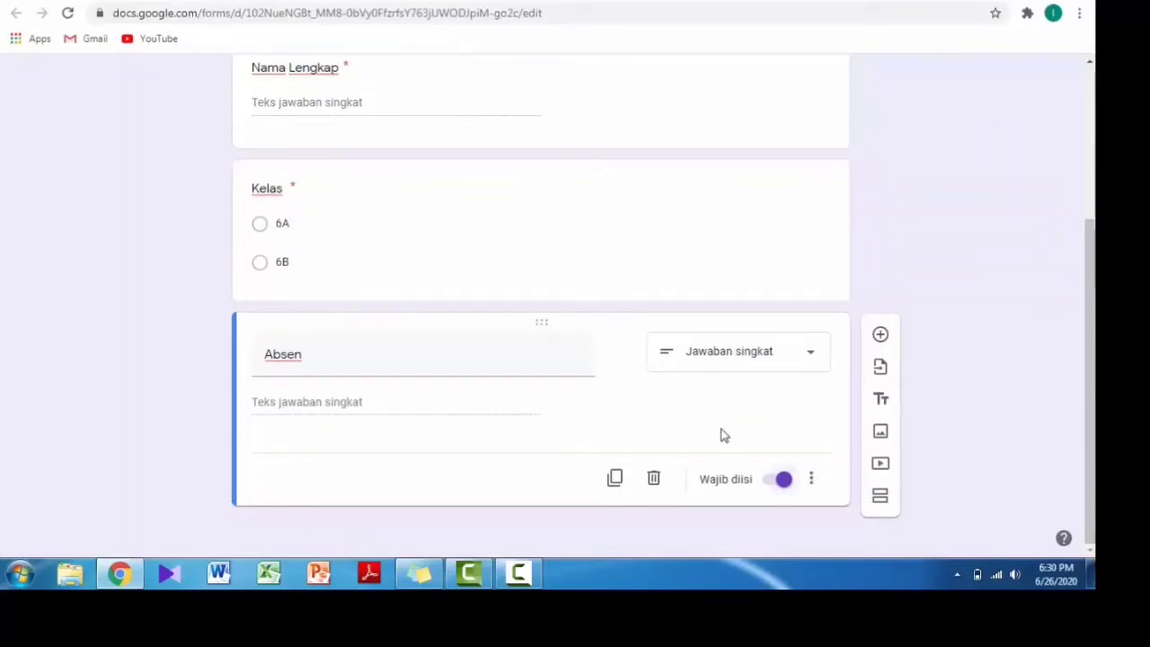
# Add a new section after the Absen question and title it "SOAL UJIAN".
pyautogui.click(879, 499)
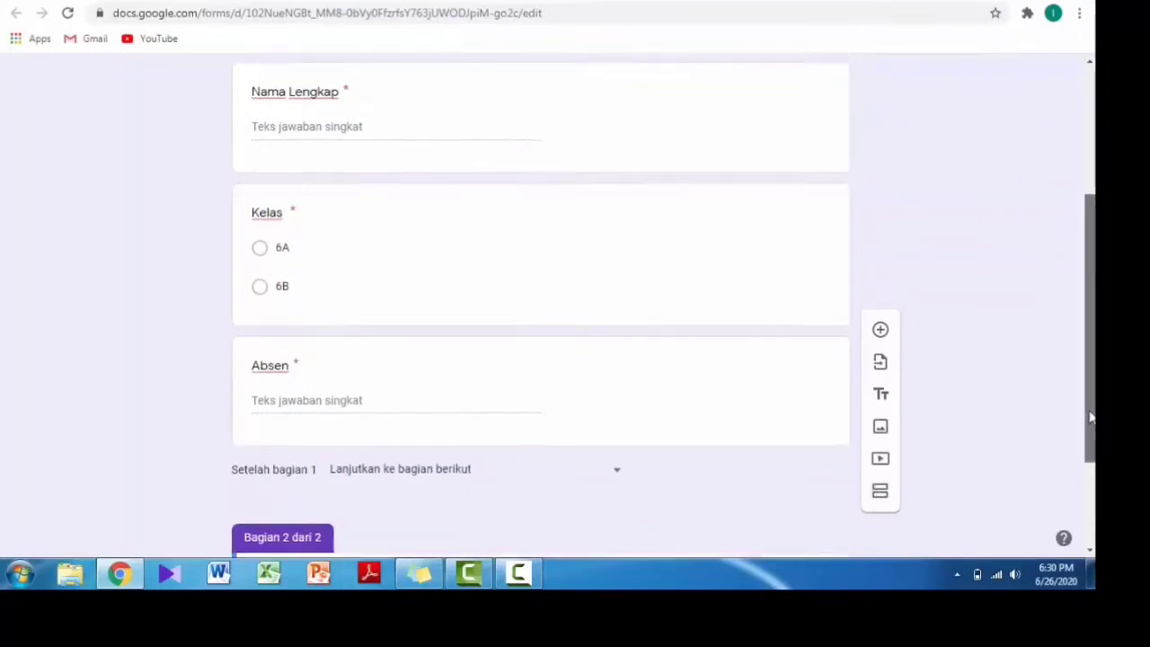
pyautogui.moveTo(1086, 357); pyautogui.dragTo(1086, 442)
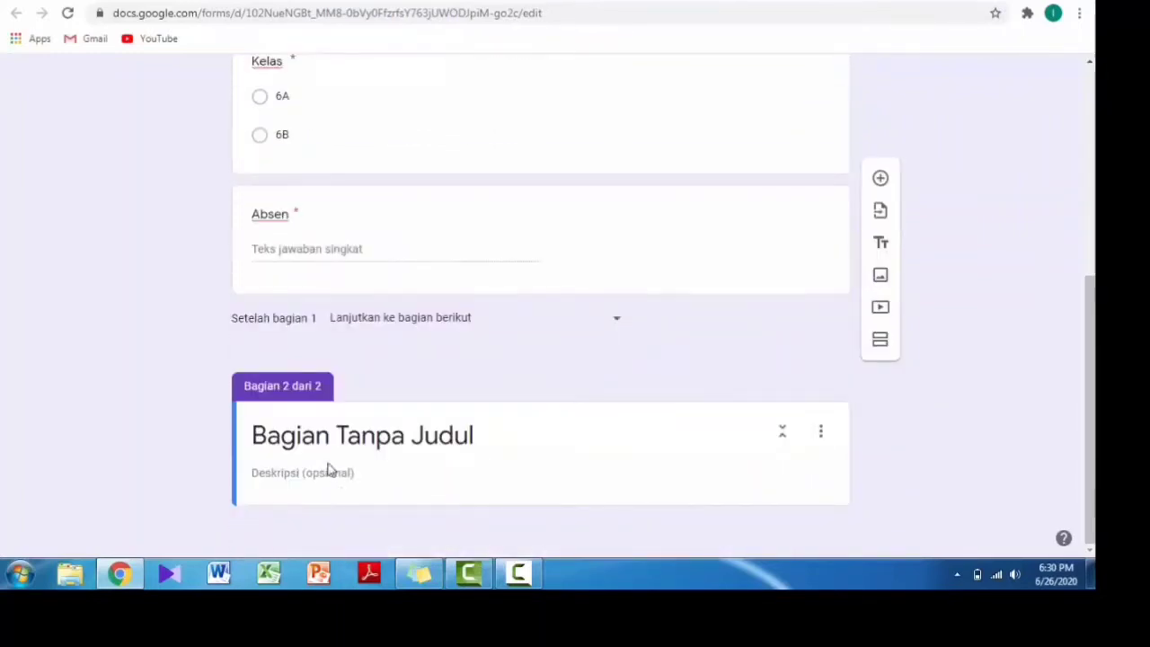
pyautogui.click(363, 441)
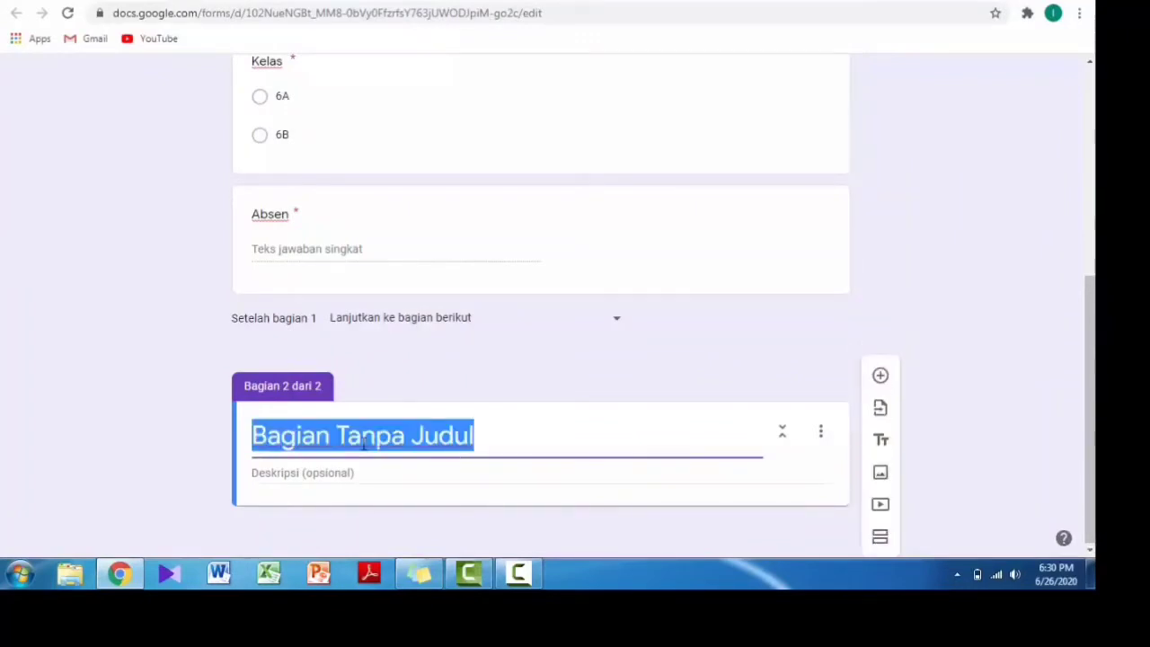
pyautogui.write('S')
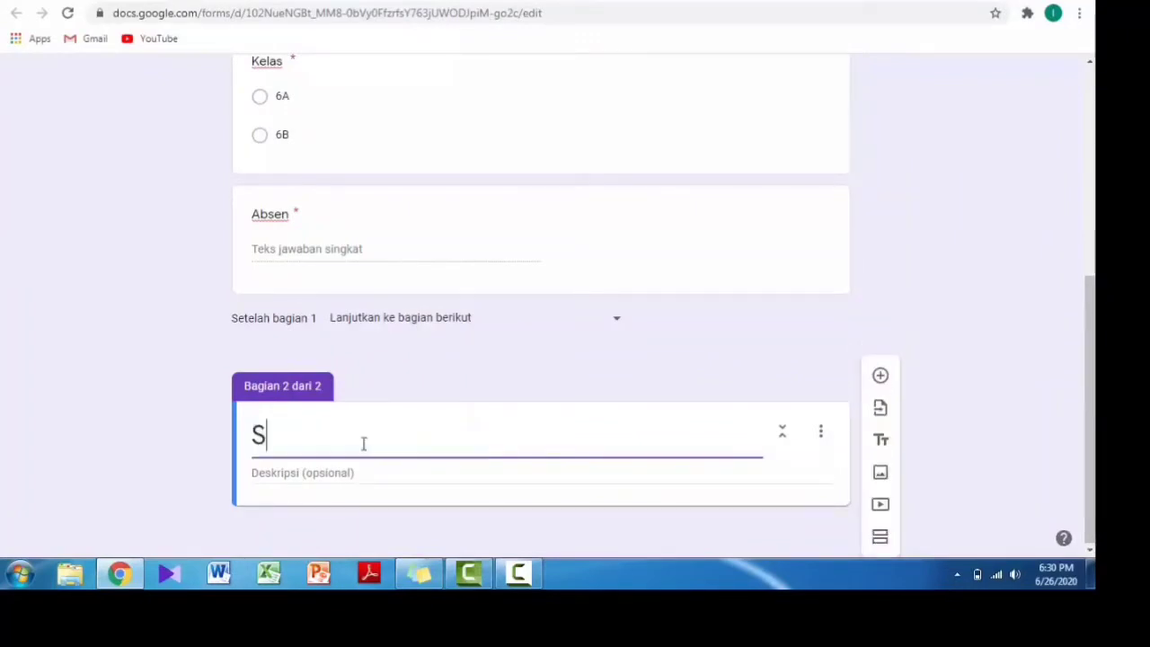
pyautogui.write('OAL UJIAN')
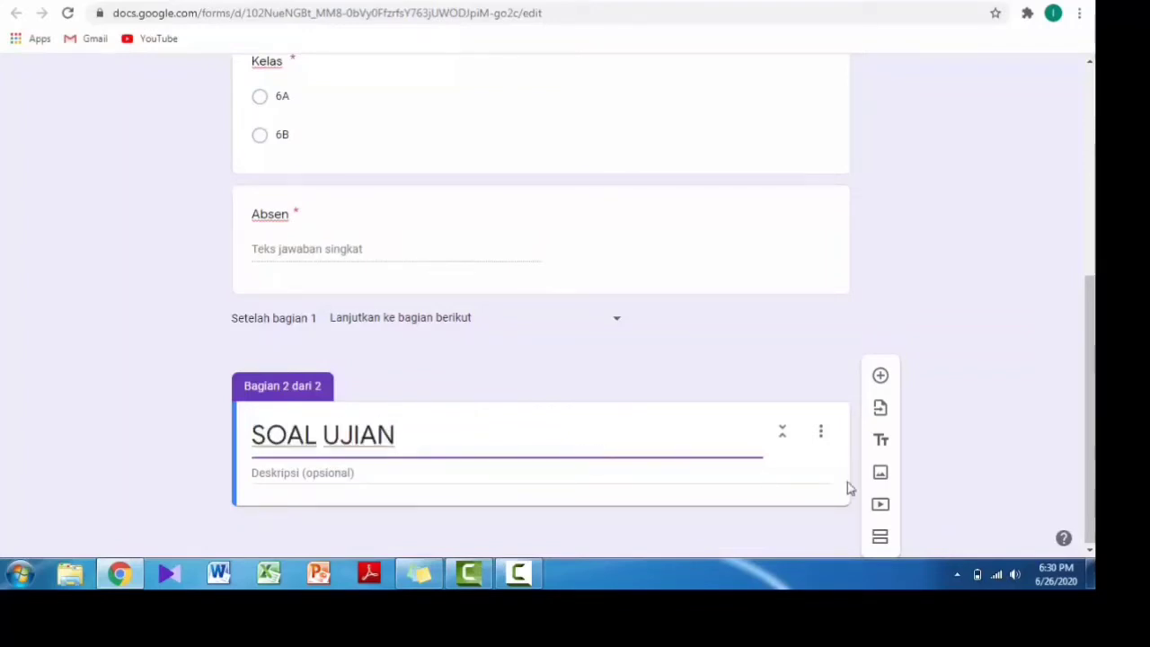
# Add a multiple-choice question to the SOAL UJIAN section with the text "1. 35 + 24".
pyautogui.click(876, 384)
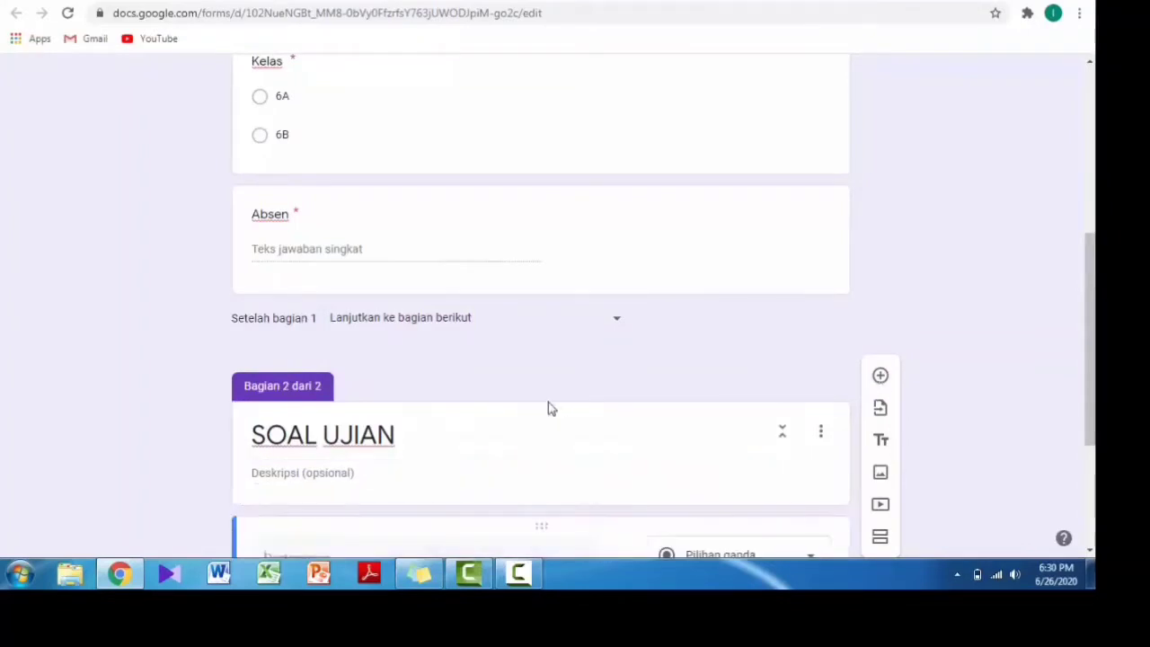
pyautogui.moveTo(1088, 385); pyautogui.dragTo(1086, 490)
pyautogui.write('1.')
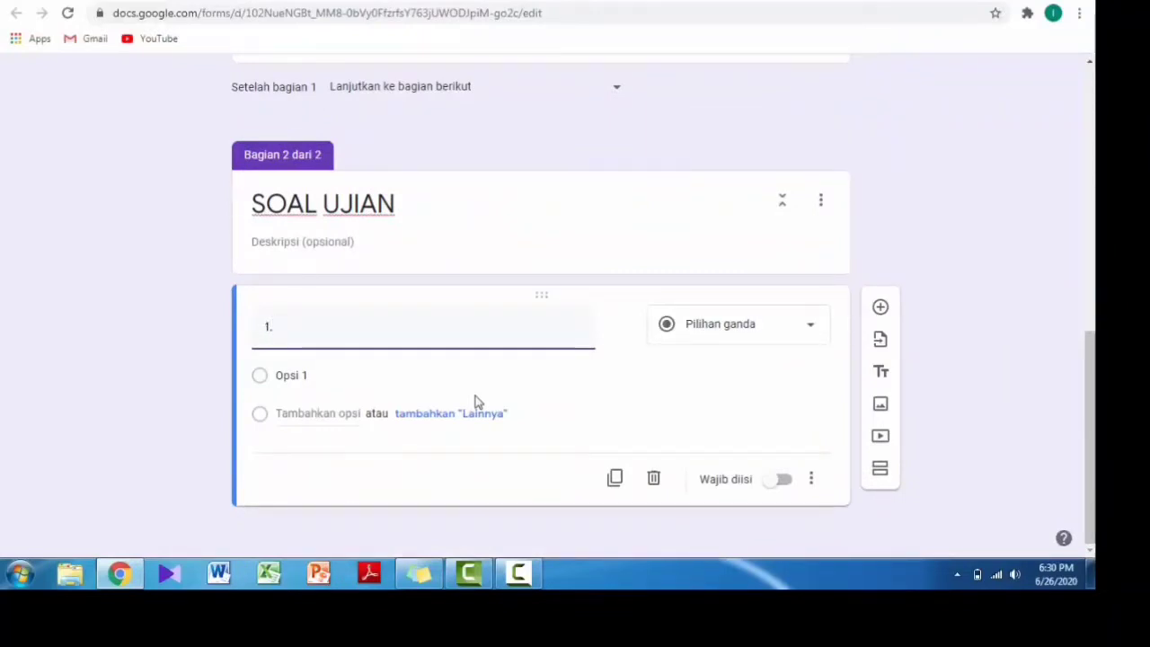
pyautogui.write(' 35 + ')
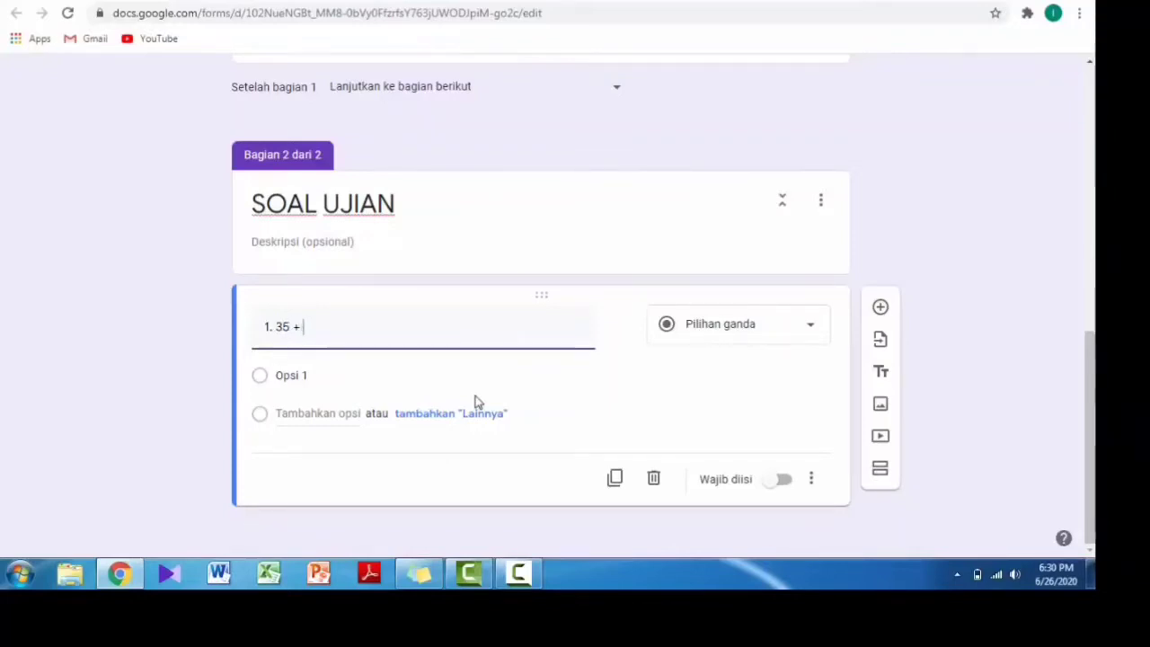
pyautogui.write('24')
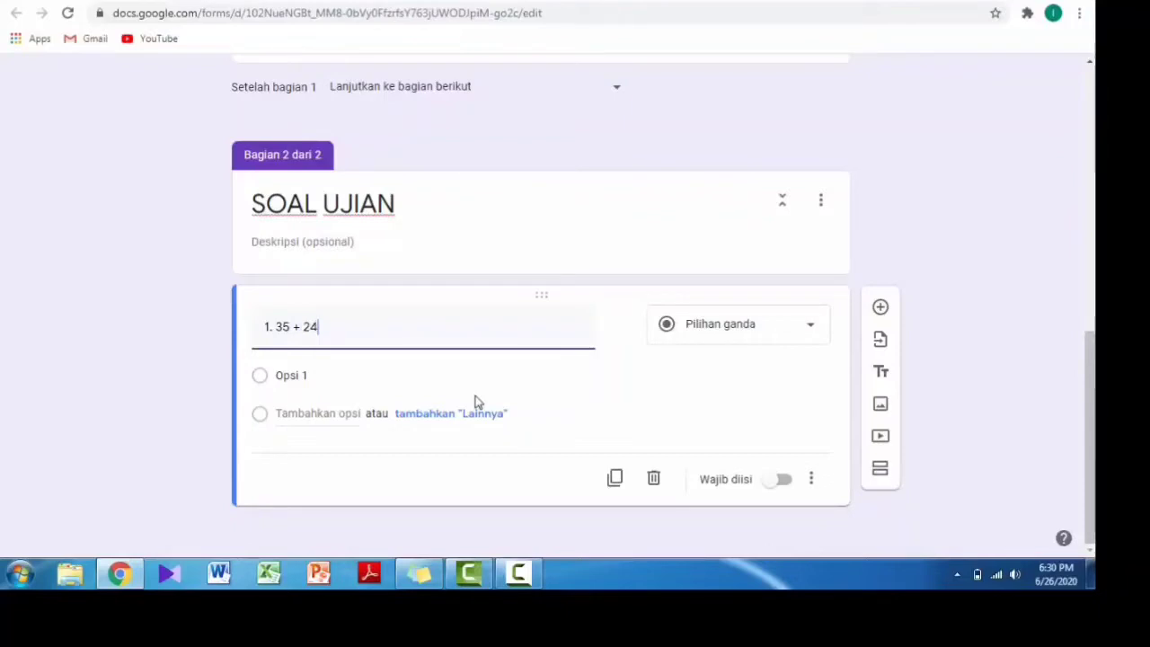
# Replace the first answer option of the 35 + 24 question with "A. 40".
pyautogui.click(312, 373)
pyautogui.click(312, 374)
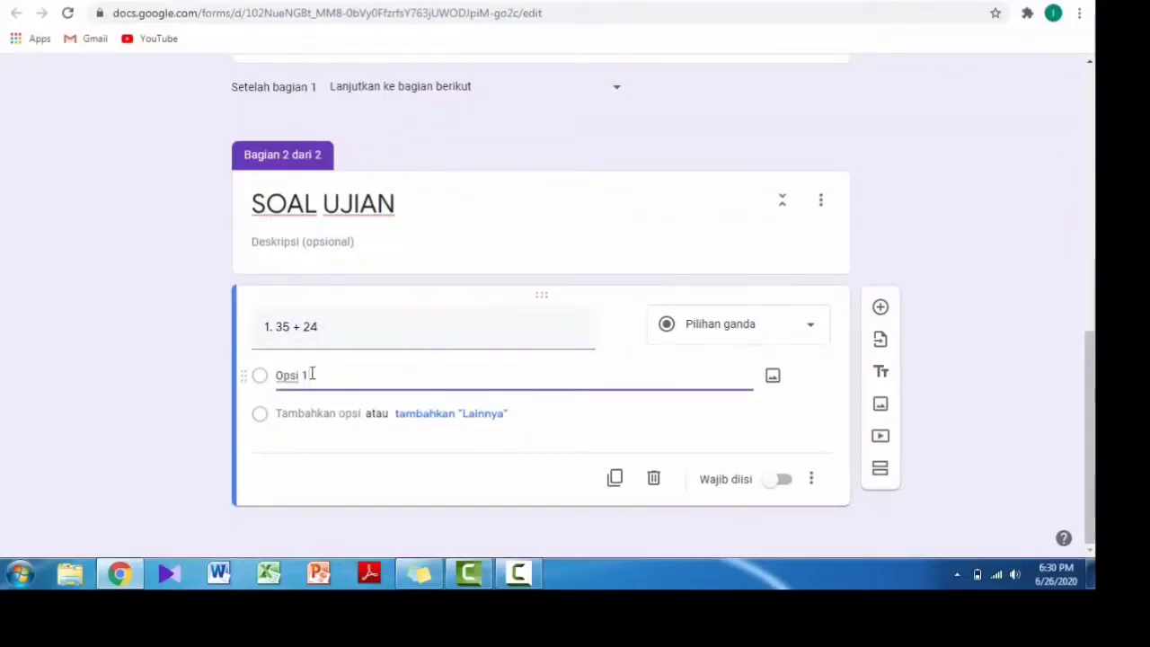
pyautogui.press('BackSpace')
pyautogui.press('BackSpace')
pyautogui.press('BackSpace')
pyautogui.press('BackSpace')
pyautogui.write('A')
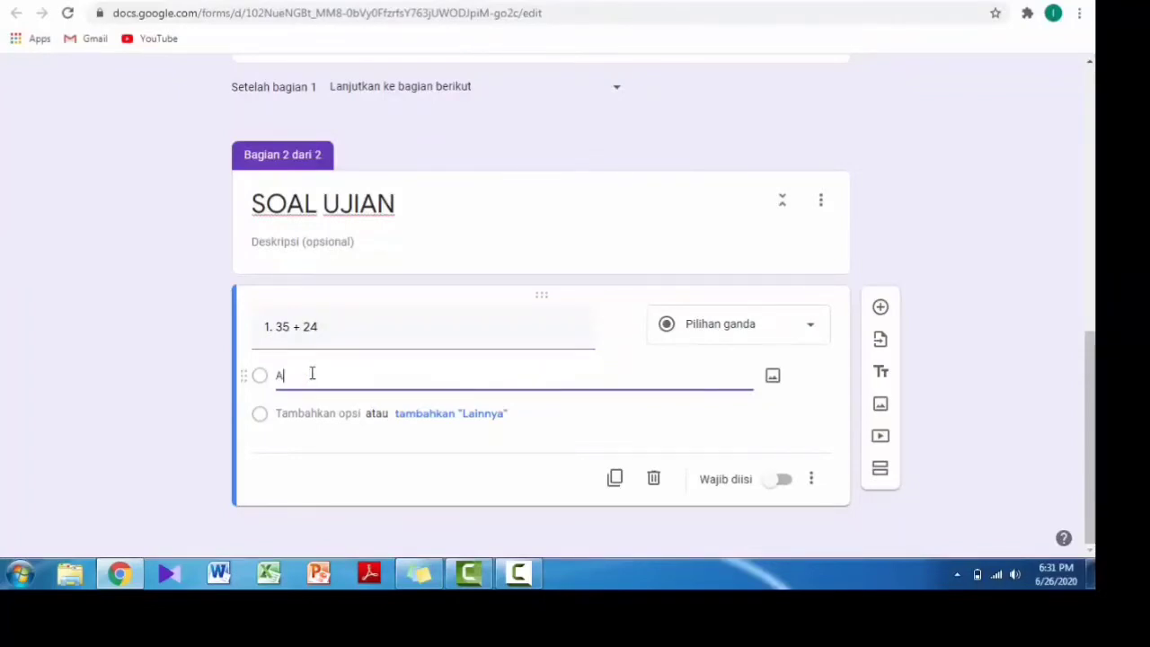
pyautogui.write('.')
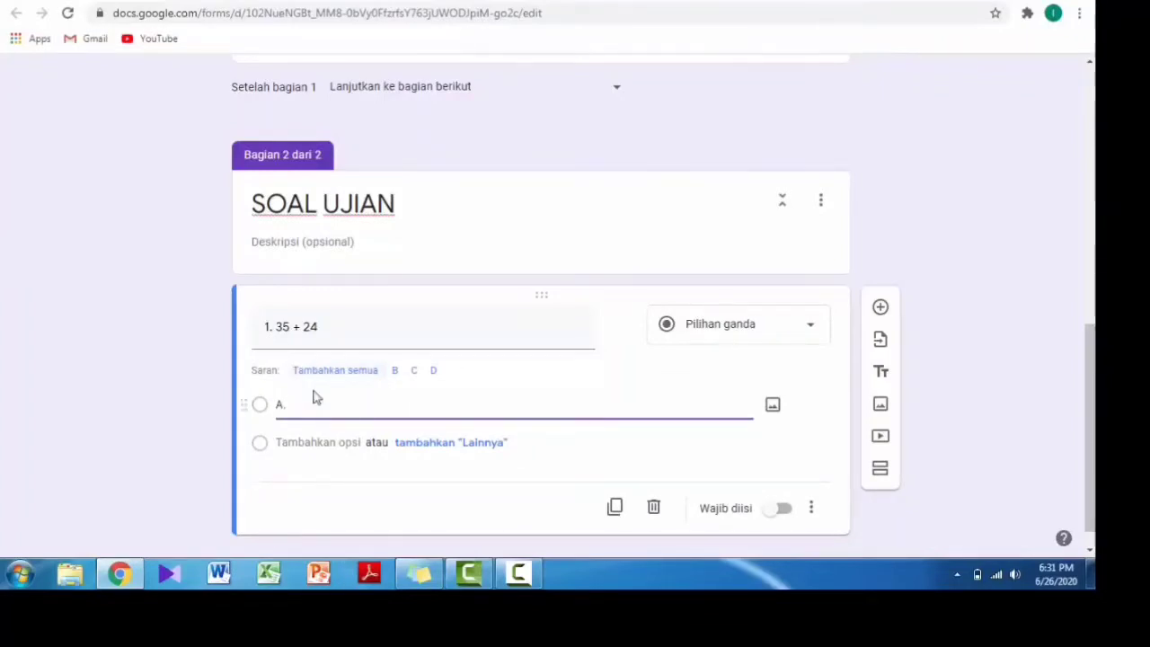
pyautogui.write(' 40')
# Add the answer options "B 59", "C 60" and "D 65" to the 35 + 24 question.
pyautogui.click(315, 443)
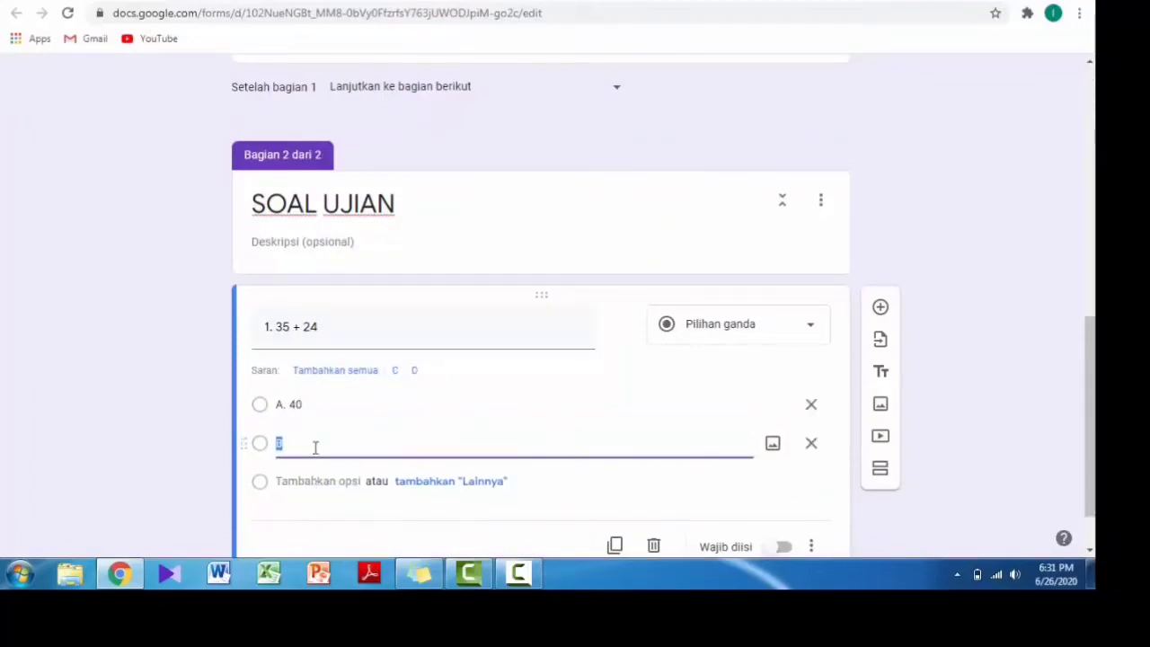
pyautogui.write('B. ')
pyautogui.write('59')
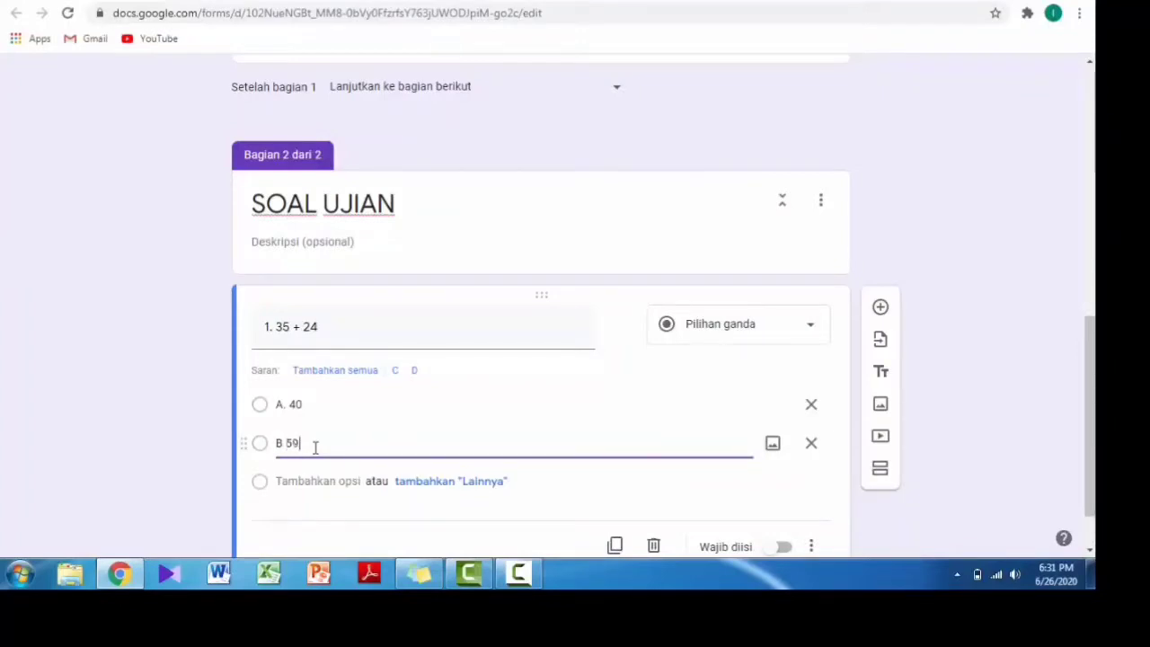
pyautogui.click(321, 485)
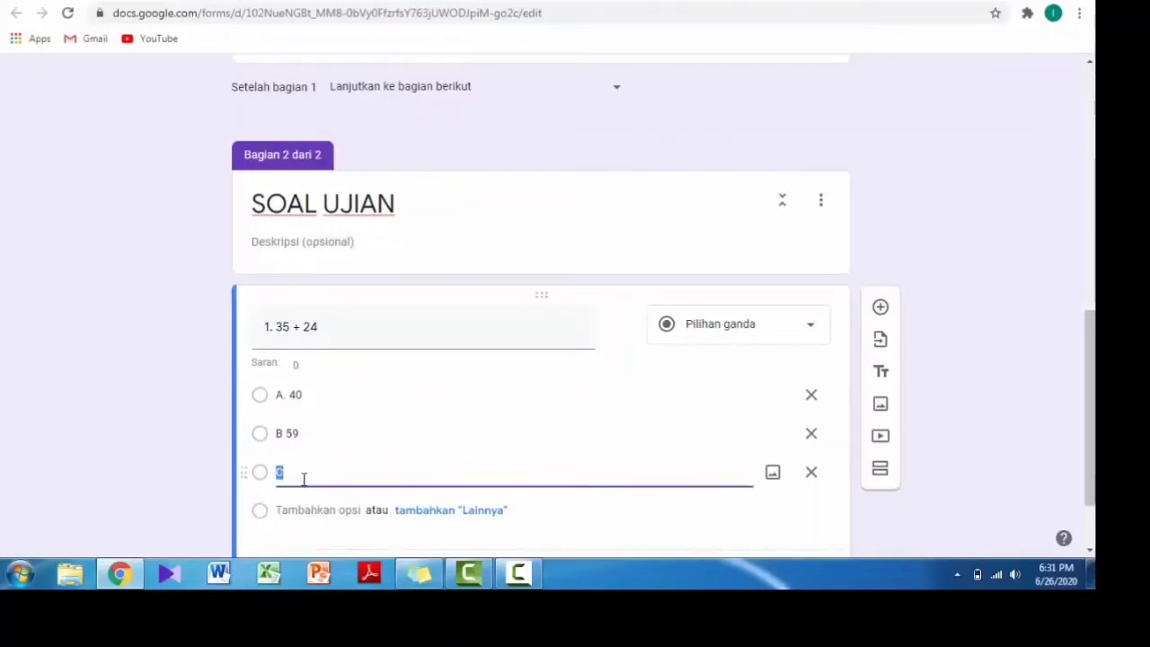
pyautogui.write('60')
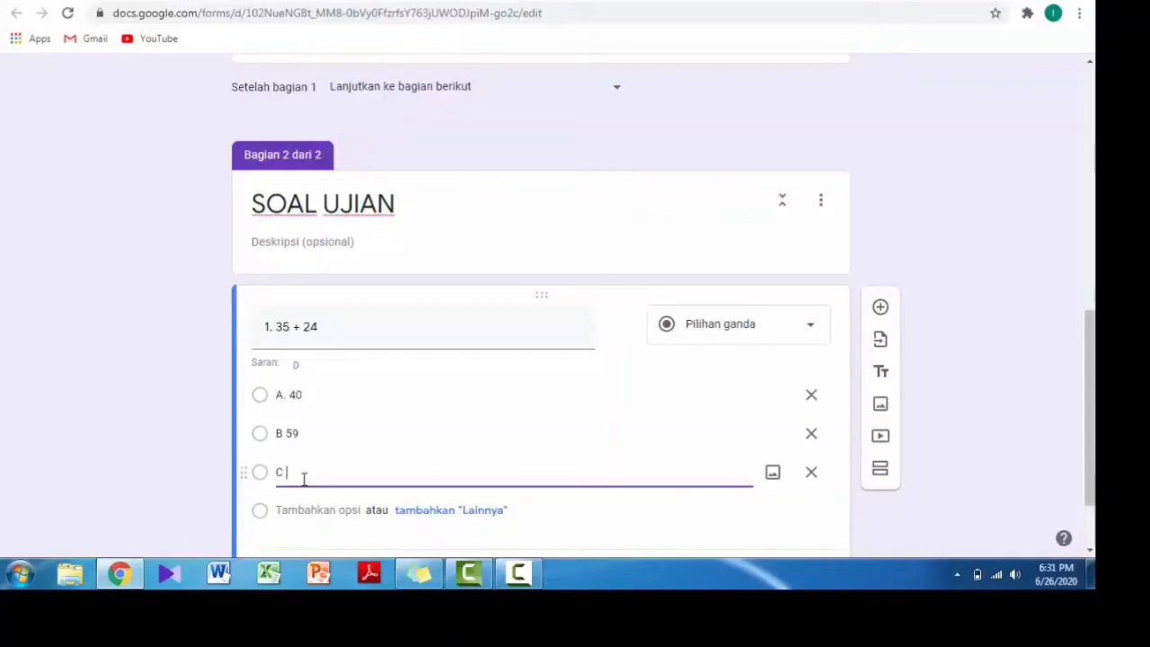
pyautogui.write('60')
pyautogui.click(300, 510)
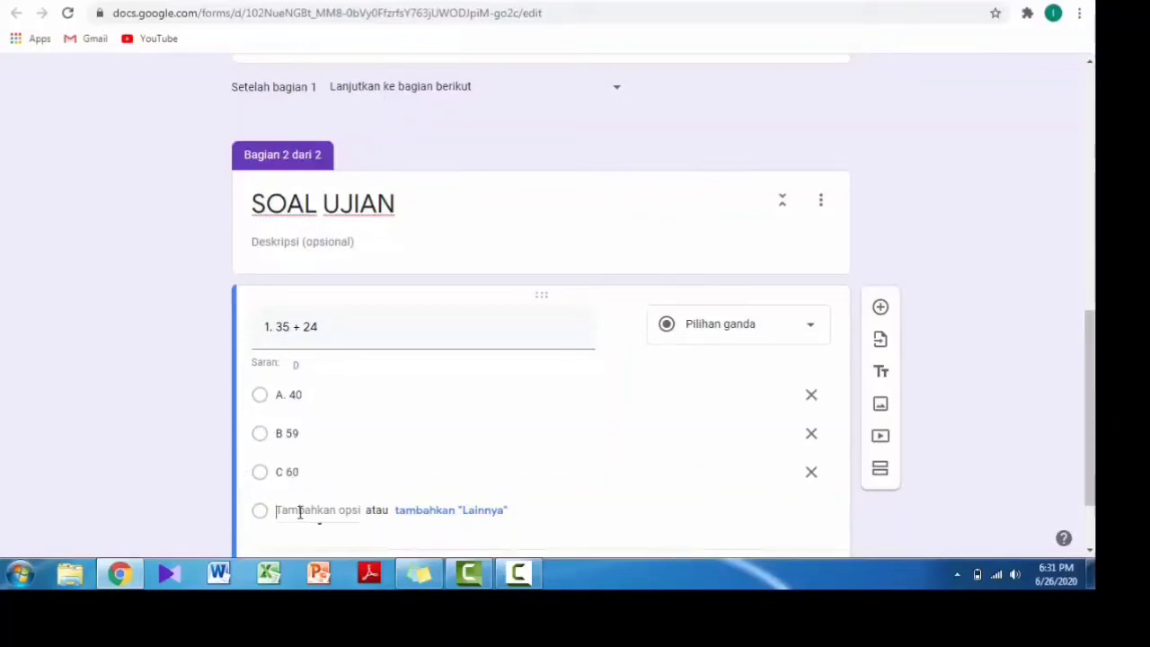
pyautogui.write('D')
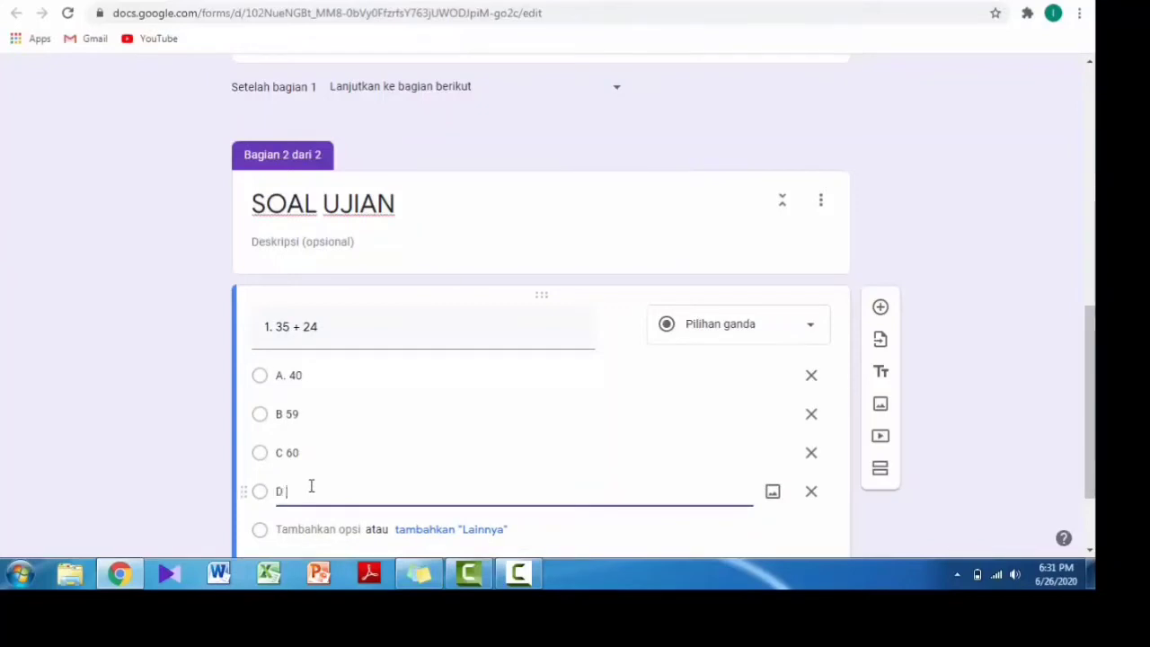
pyautogui.write(' 65')
# Make the 35 + 24 question required and add another question below it.
pyautogui.moveTo(1090, 349); pyautogui.dragTo(1091, 380)
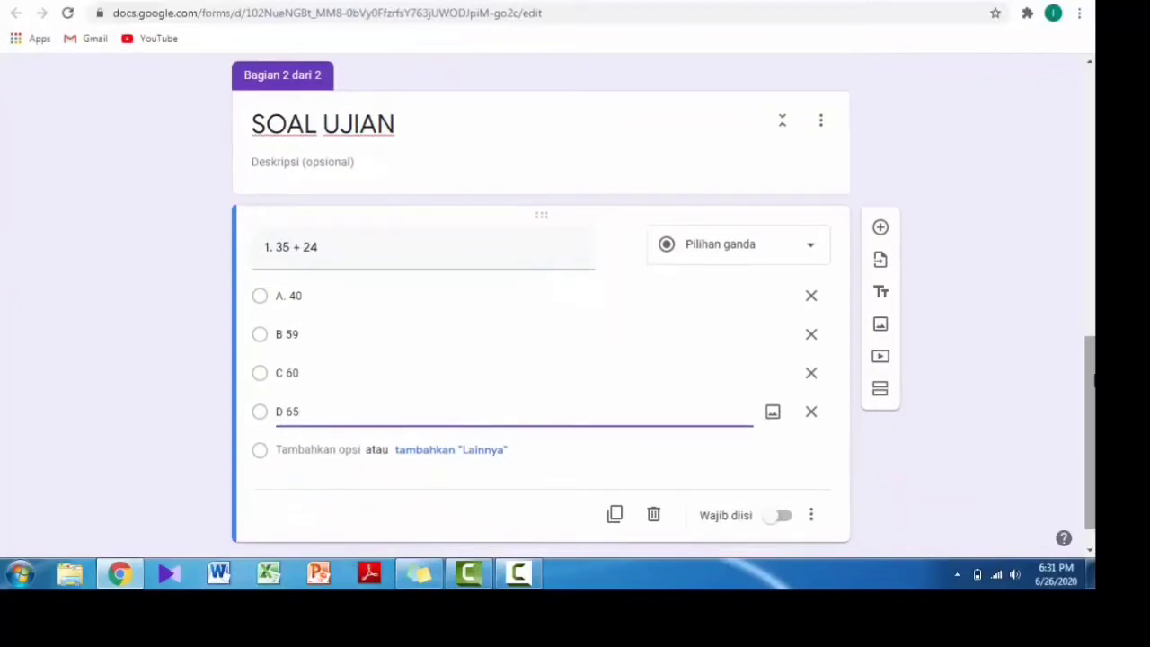
pyautogui.click(786, 519)
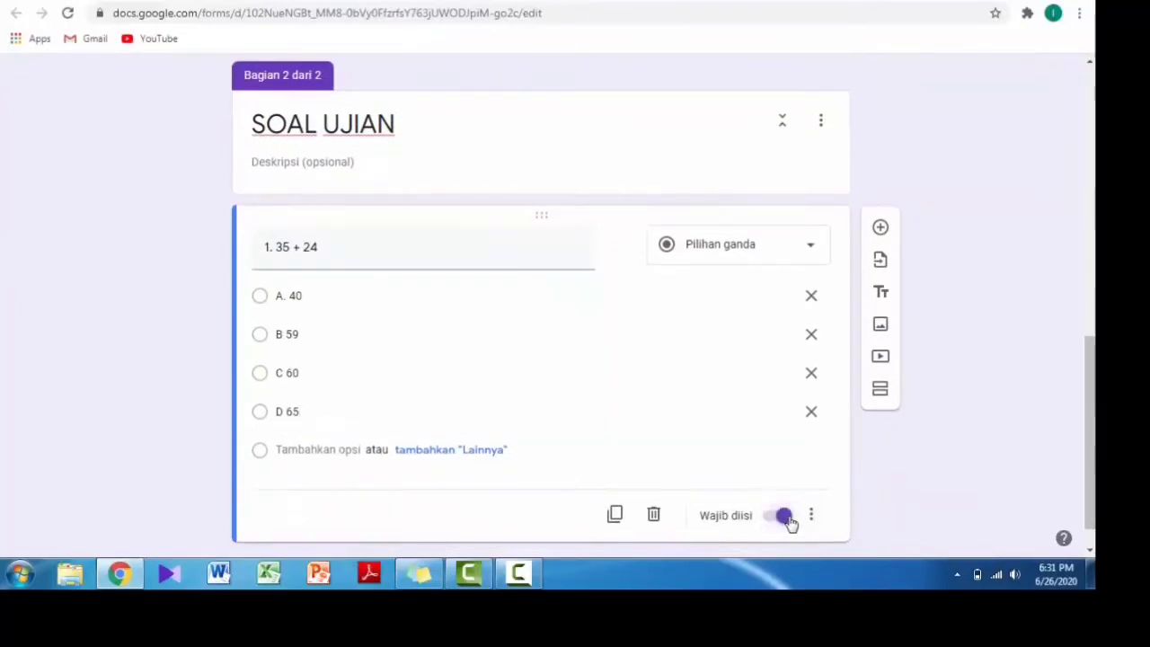
pyautogui.click(880, 227)
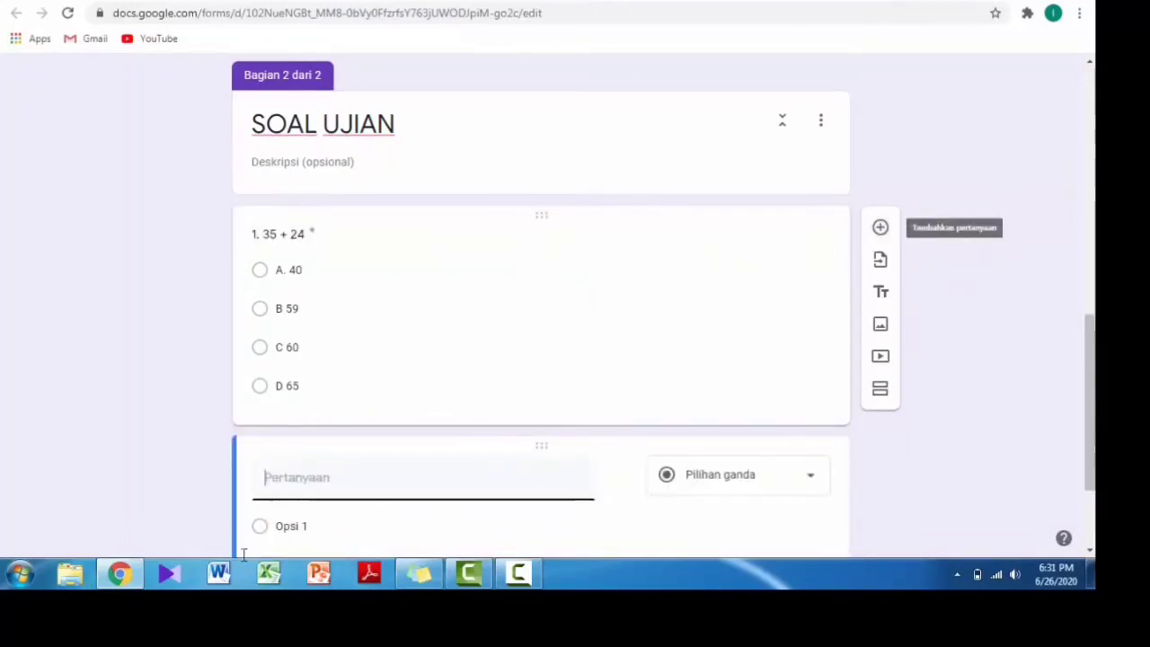
# Enter "2. 60 : 6 = ............" as the text of the new question below the 35 + 24 question.
pyautogui.write('2. ')
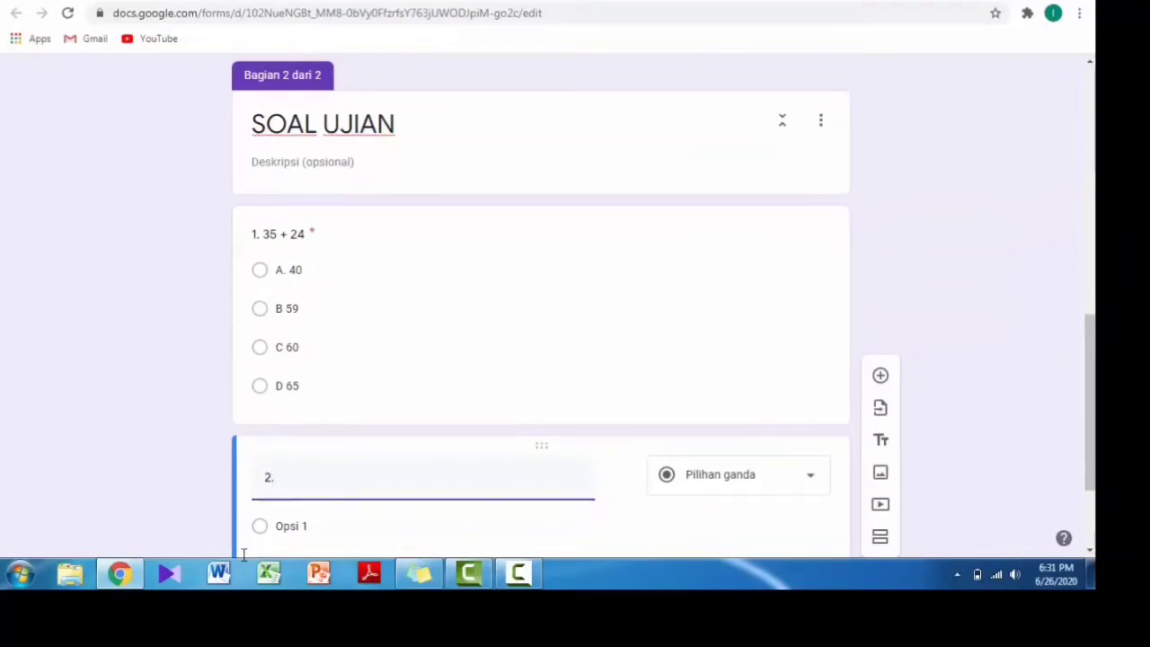
pyautogui.write('60 :')
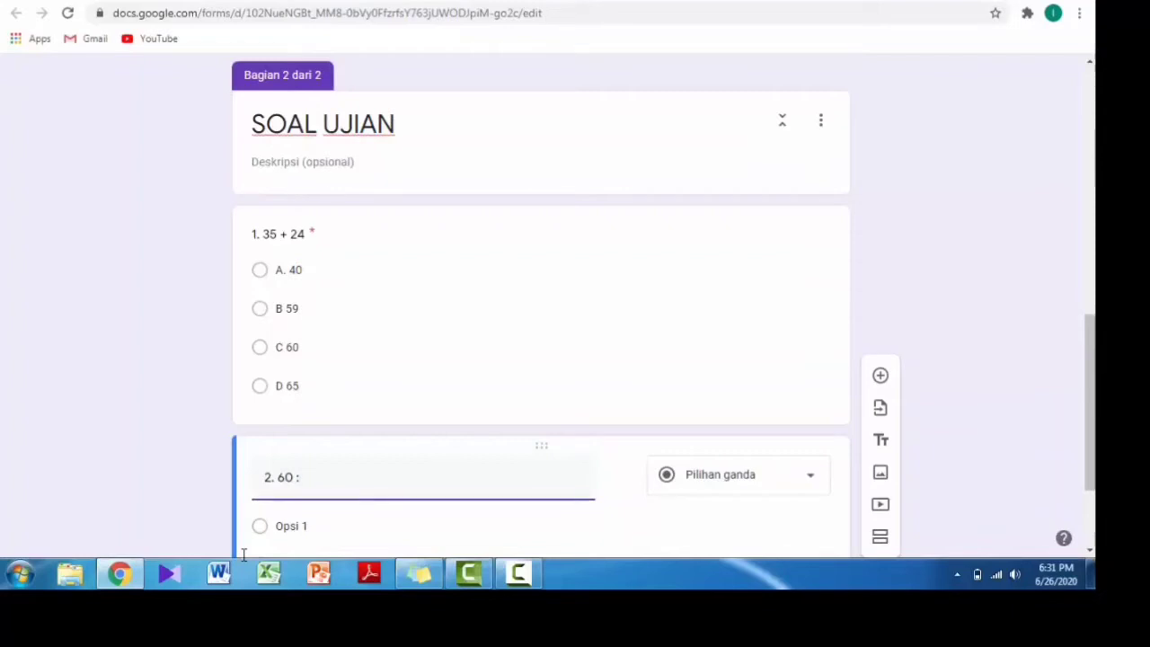
pyautogui.write('6 ')
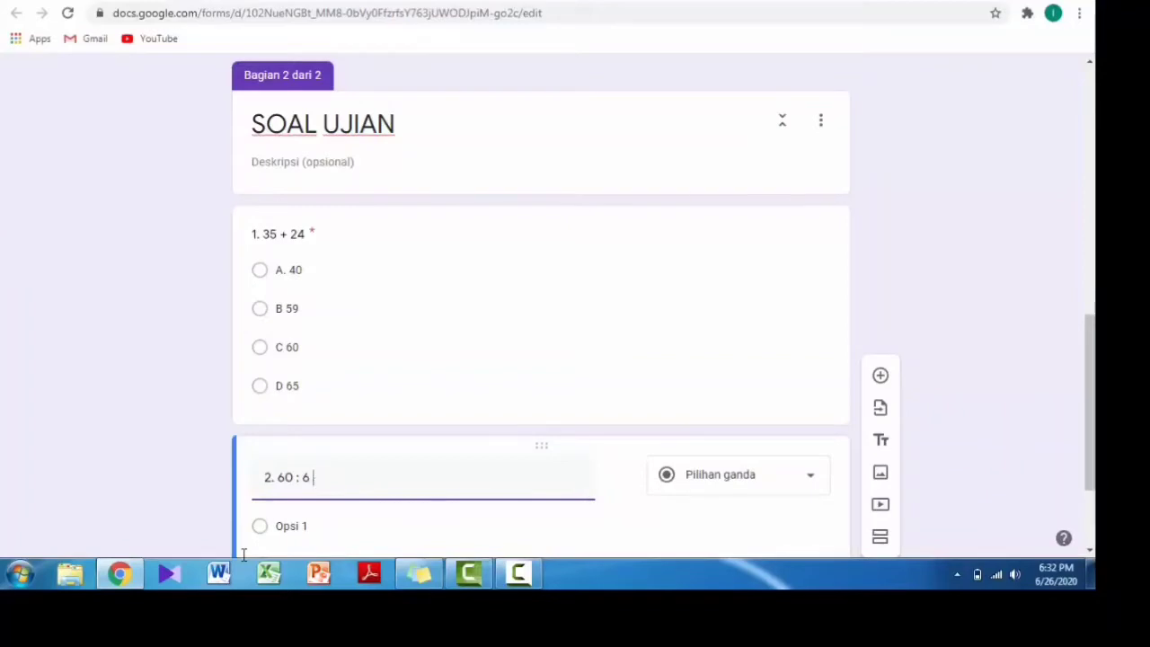
pyautogui.write(' .....')
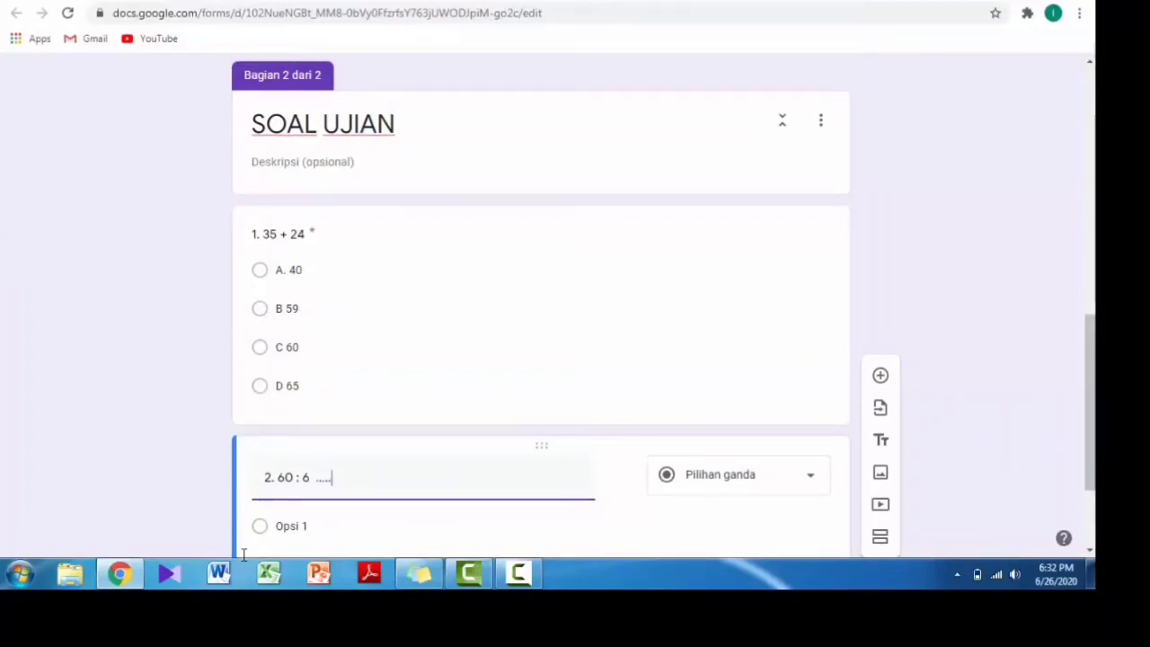
pyautogui.press('BackSpace')
pyautogui.press('BackSpace')
pyautogui.press('BackSpace')
pyautogui.press('BackSpace')
pyautogui.press('BackSpace')
pyautogui.press('BackSpace')
pyautogui.write('= ............')
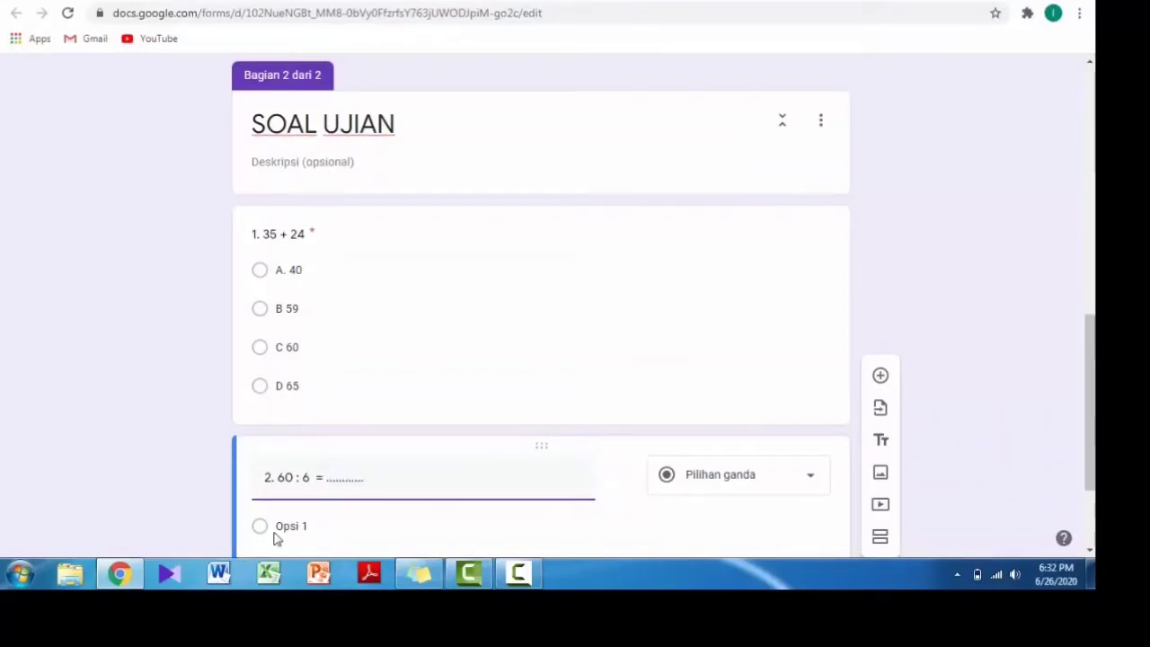
# Set the 60 : 6 question's type to Pilihan ganda and replace its first answer option with "A. 10".
pyautogui.click(798, 489)
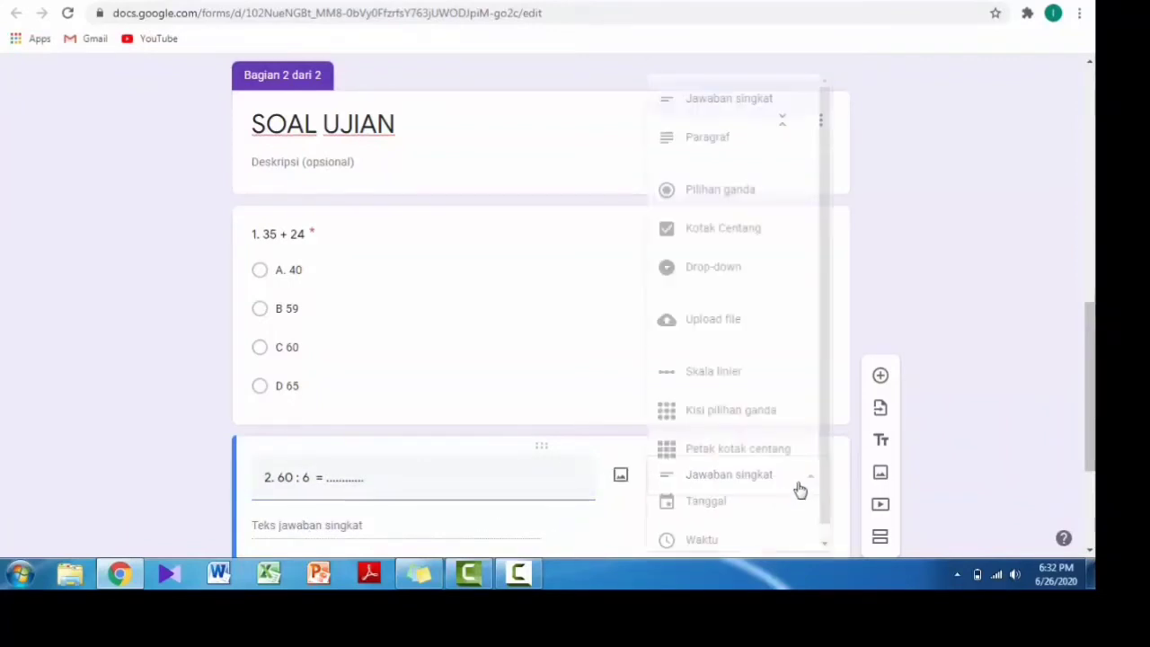
pyautogui.click(728, 189)
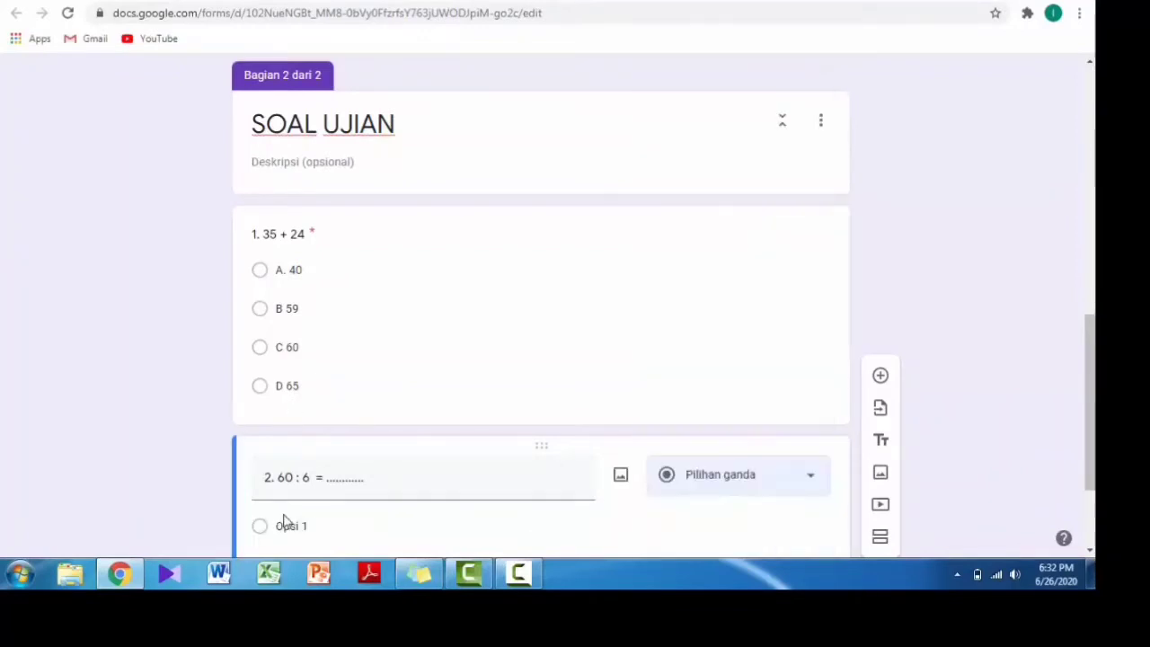
pyautogui.click(301, 525)
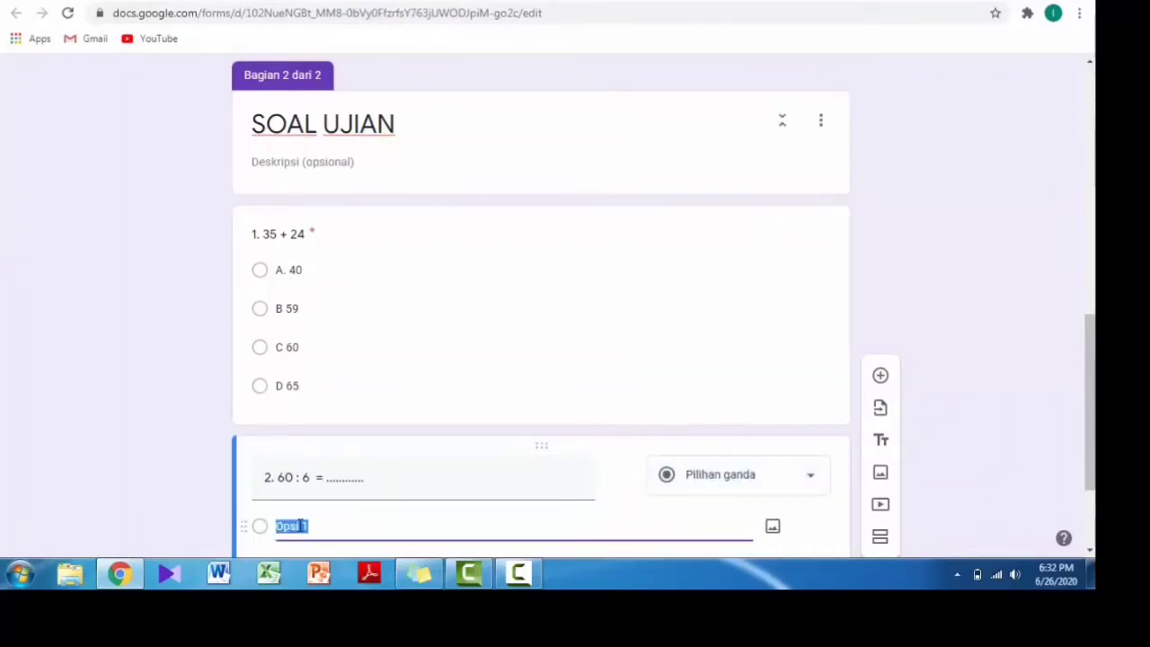
pyautogui.write('a.')
pyautogui.press('BackSpace')
pyautogui.press('BackSpace')
pyautogui.write('A.')
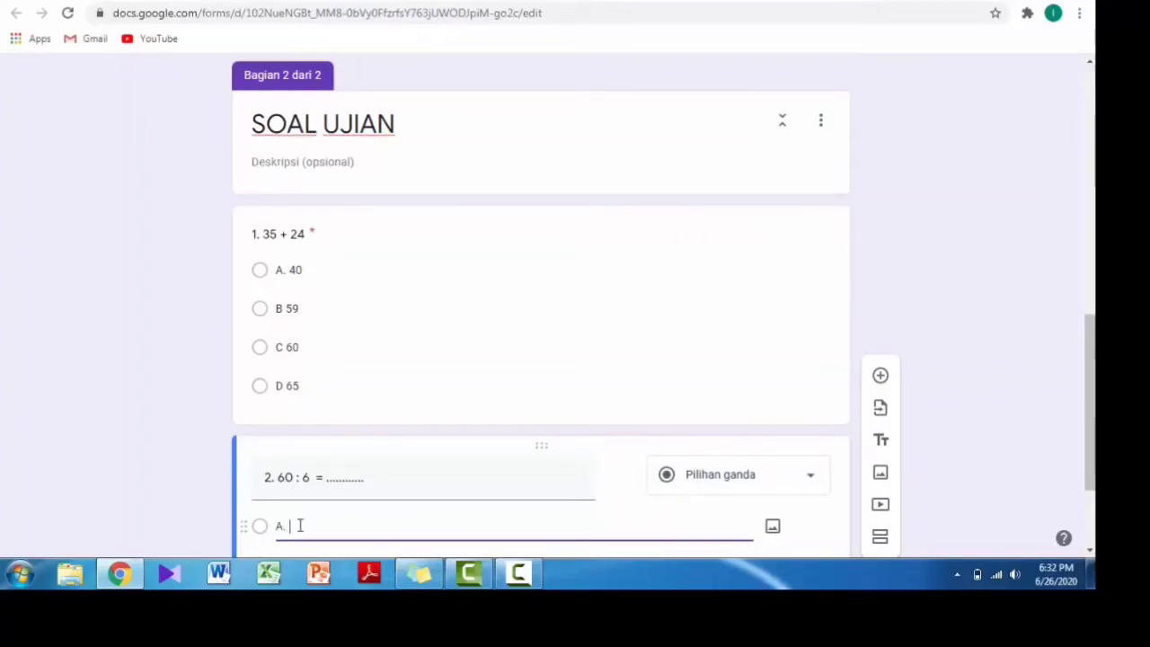
pyautogui.write(' 10')
pyautogui.scroll(-2, 1087, 443)
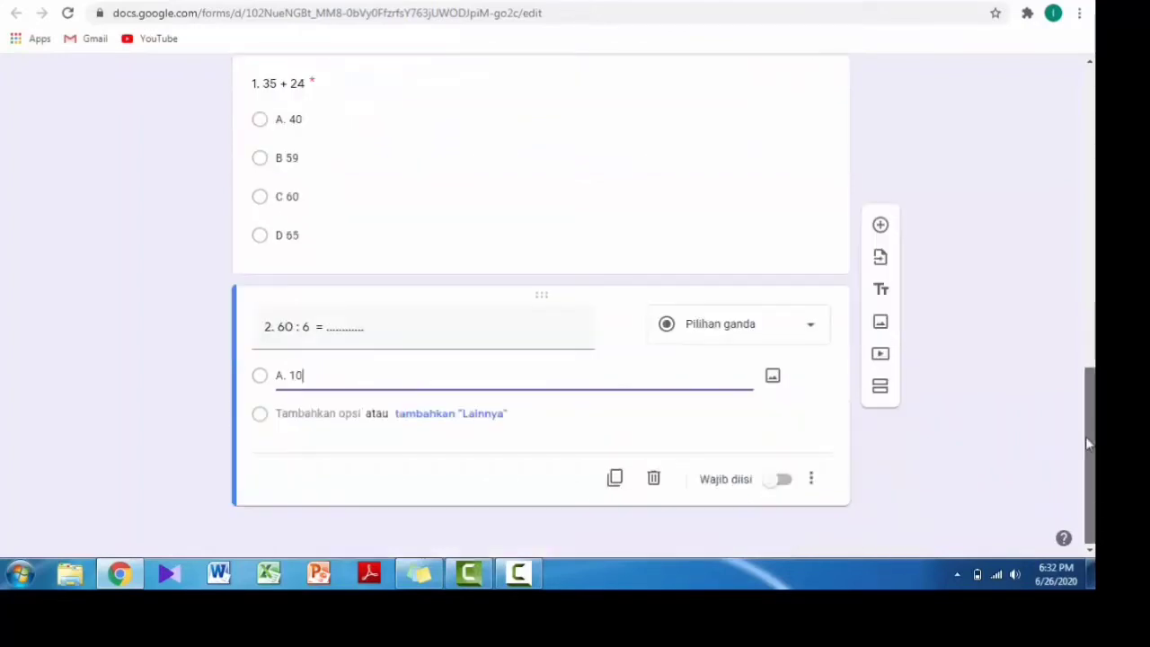
pyautogui.click(285, 413)
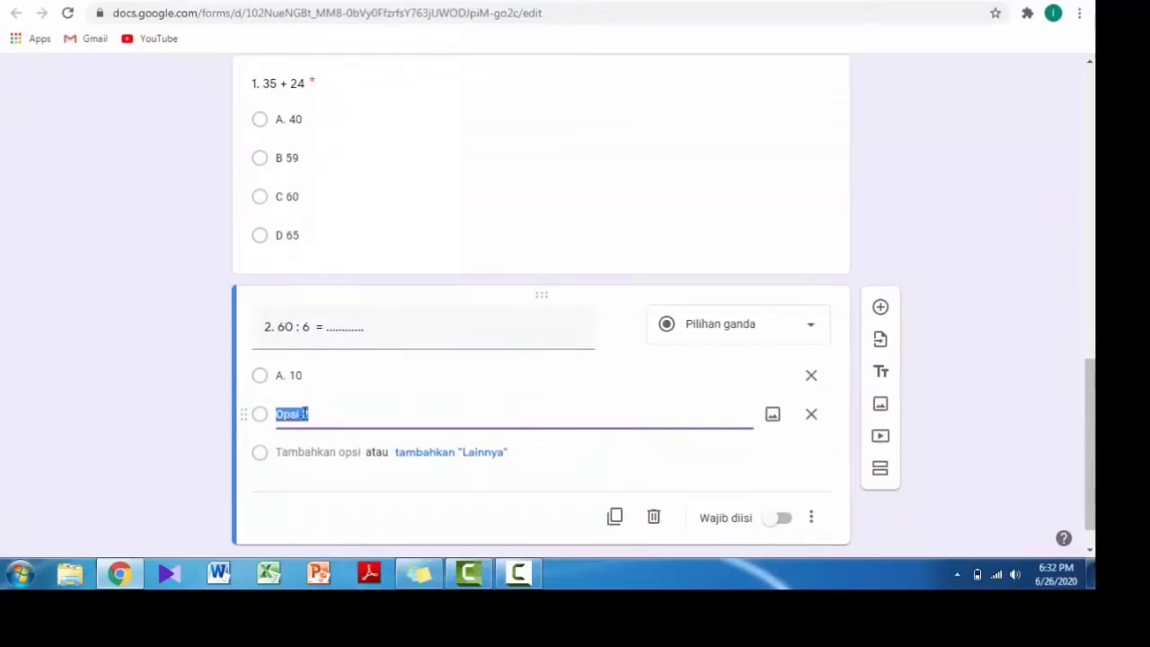
pyautogui.click(304, 412)
pyautogui.press('BackSpace')
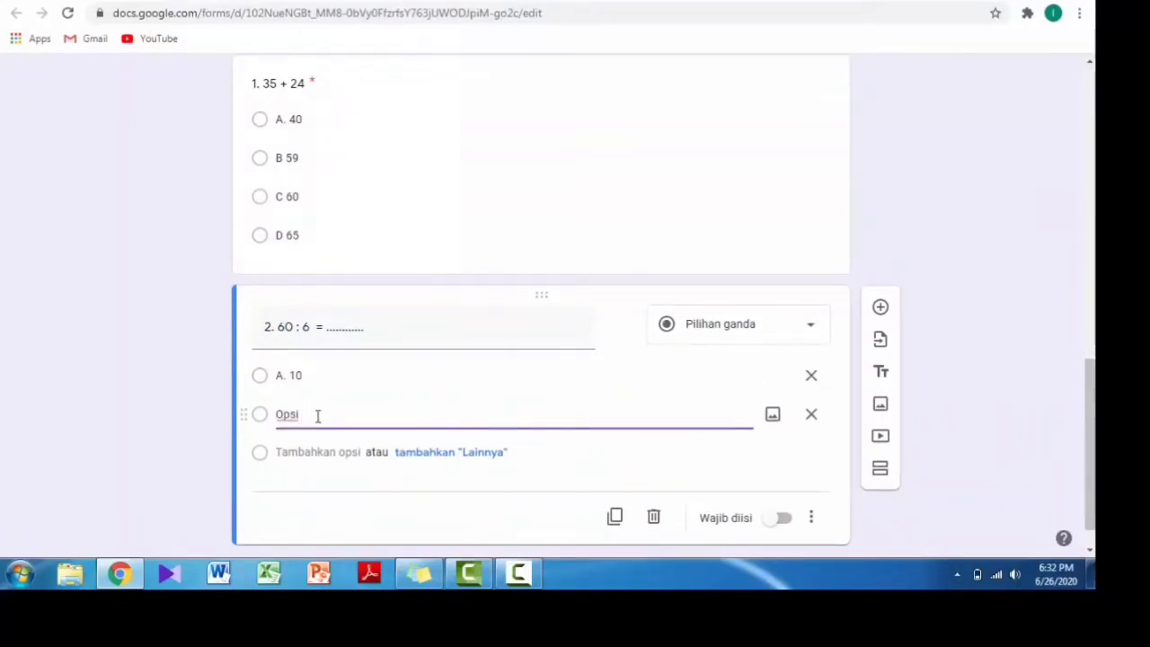
pyautogui.press('BackSpace')
pyautogui.press('BackSpace')
pyautogui.press('BackSpace')
pyautogui.press('BackSpace')
pyautogui.press('BackSpace')
pyautogui.press('BackSpace')
pyautogui.press('BackSpace')
pyautogui.press('BackSpace')
pyautogui.press('BackSpace')
pyautogui.press('BackSpace')
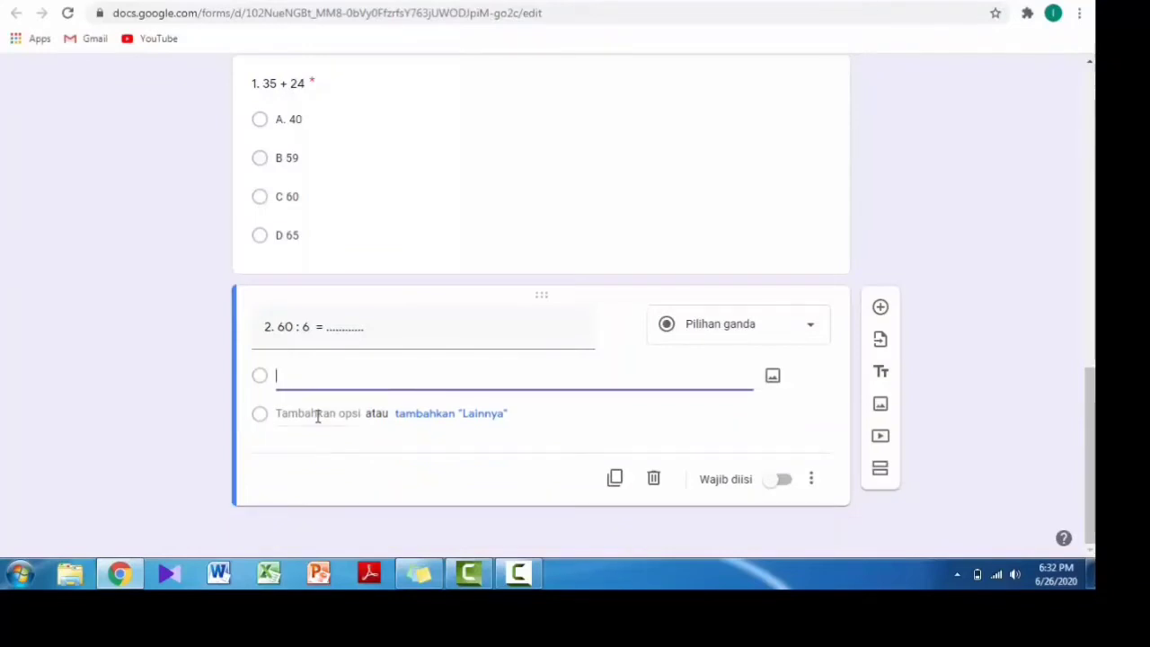
pyautogui.write('A. 10')
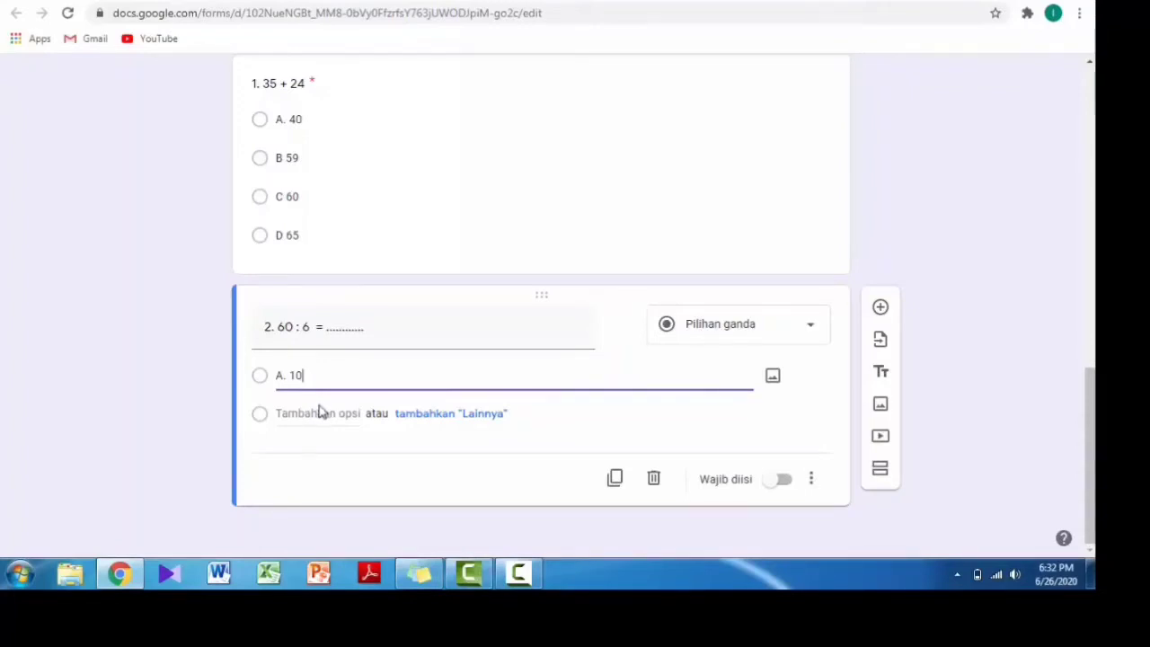
# Add "B. 7" as the second answer option of the 60 : 6 question, dismissing the Windows color scheme prompt without changes.
pyautogui.click(320, 410)
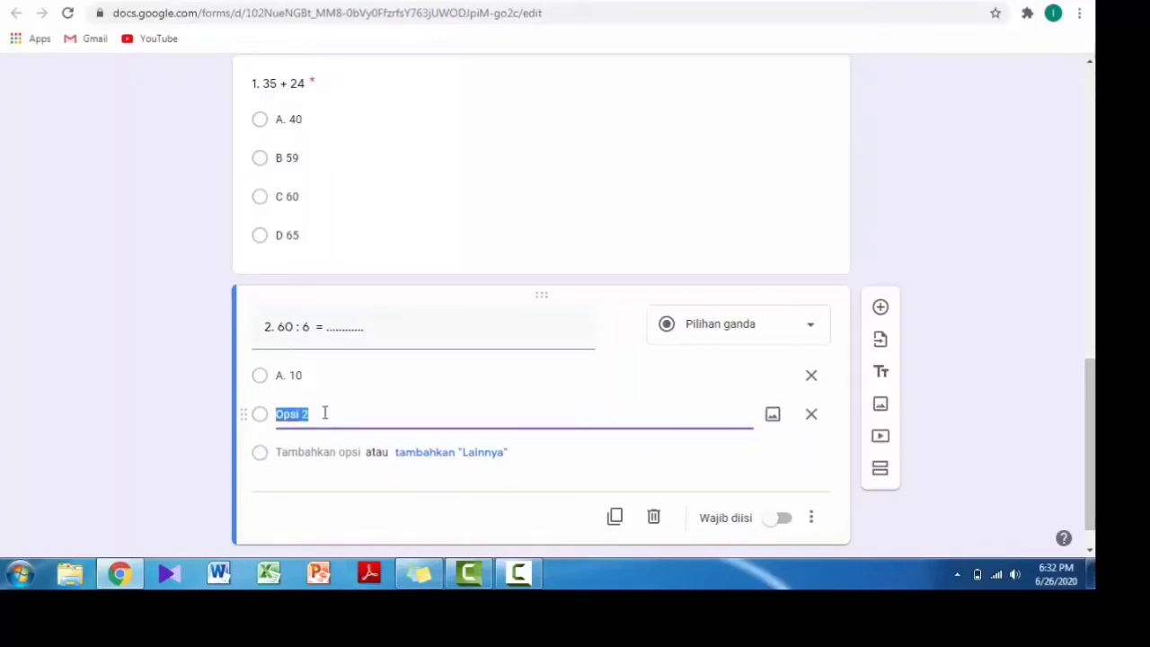
pyautogui.click(324, 413)
pyautogui.press('BackSpace')
pyautogui.press('BackSpace')
pyautogui.press('BackSpace')
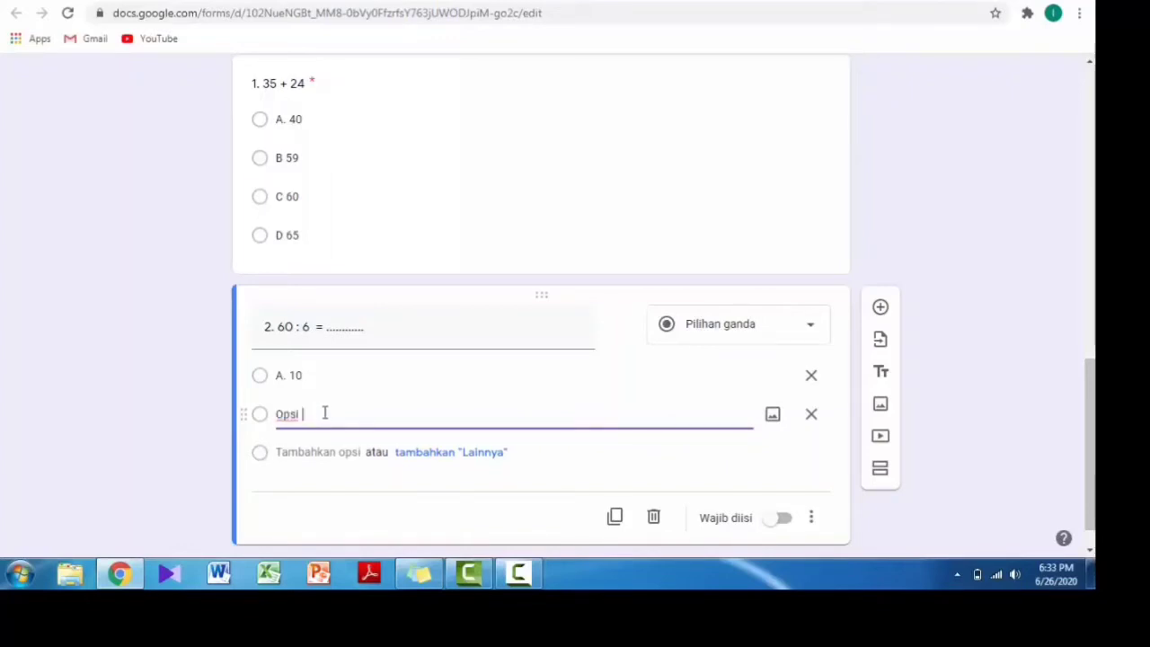
pyautogui.press('BackSpace')
pyautogui.press('BackSpace')
pyautogui.press('BackSpace')
pyautogui.write('B.')
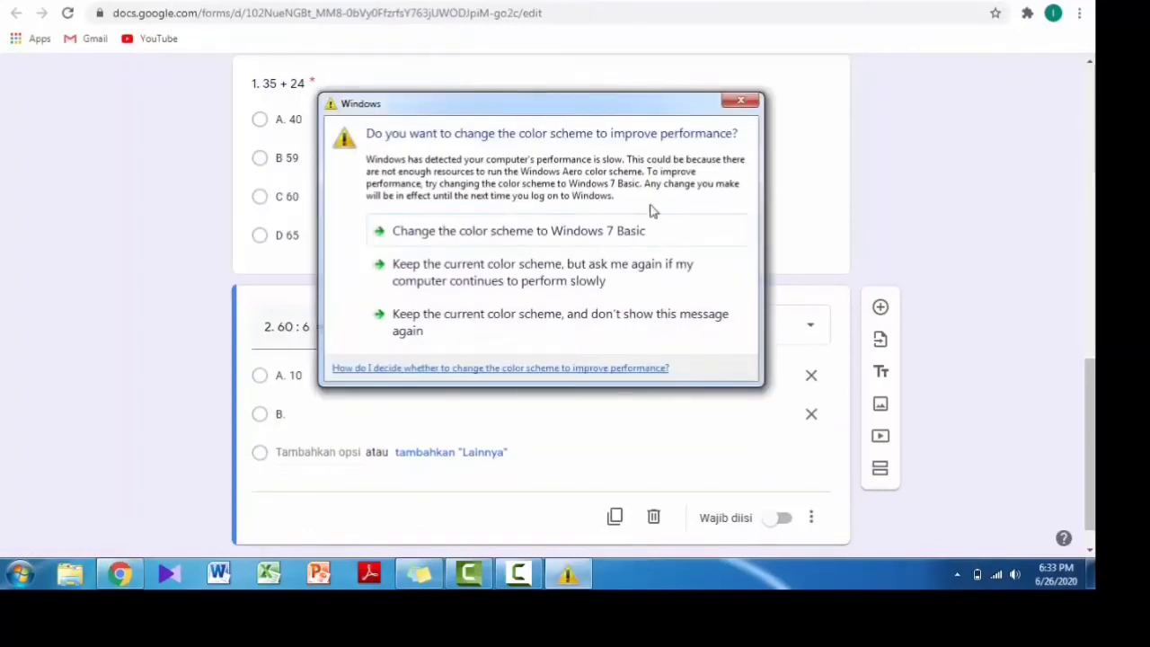
pyautogui.click(738, 102)
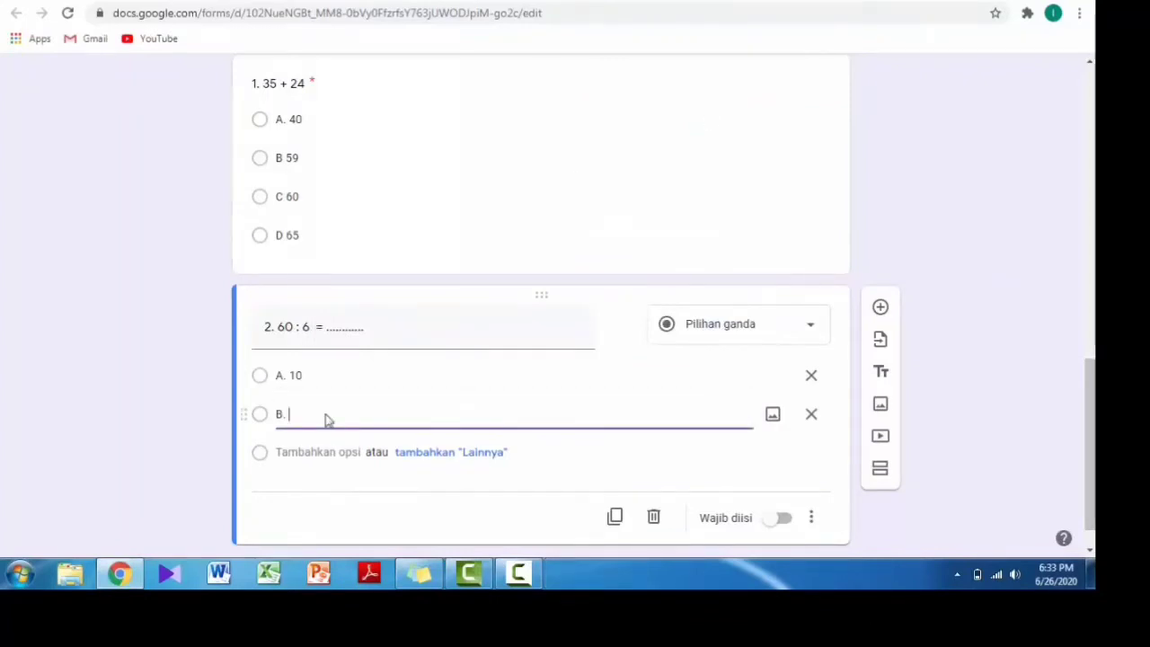
pyautogui.write('7')
# Add the answer options "C. 6" and "D. 9" to the 60 : 6 question and make the question required.
pyautogui.click(312, 451)
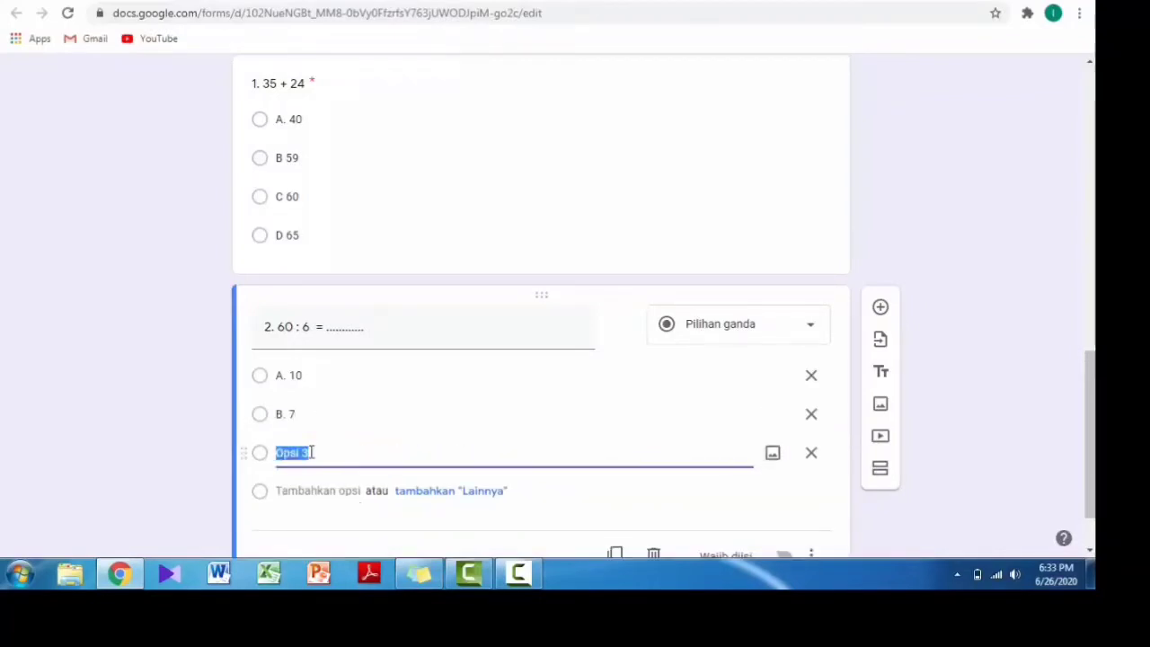
pyautogui.write('C. 6')
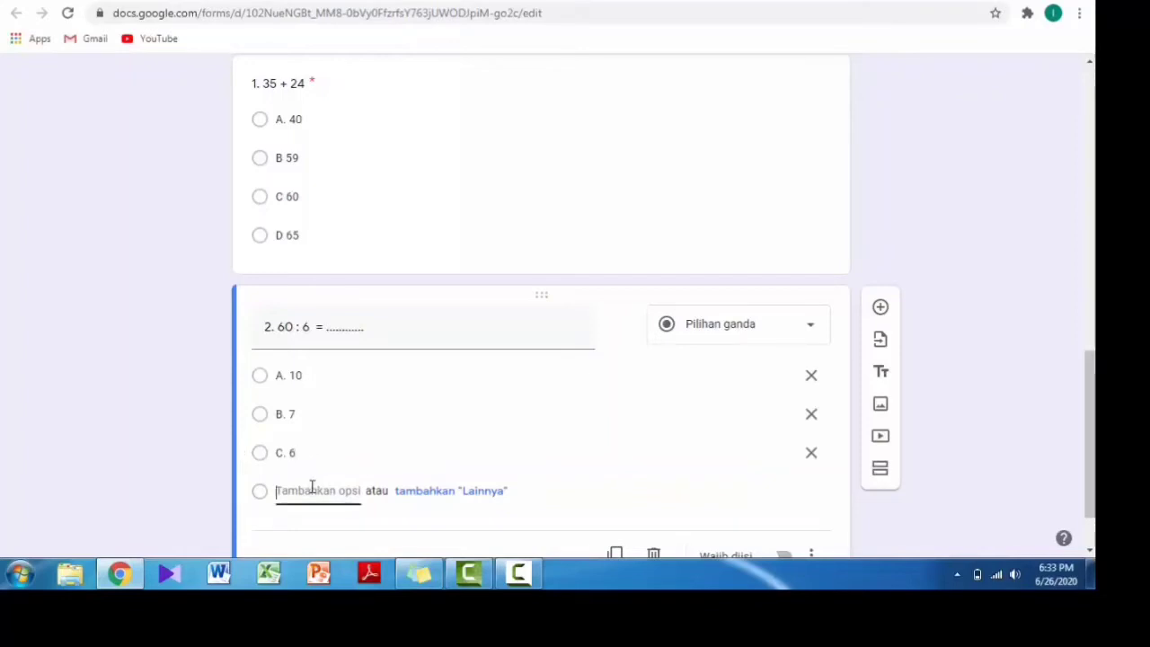
pyautogui.click(311, 488)
pyautogui.write('D. 9')
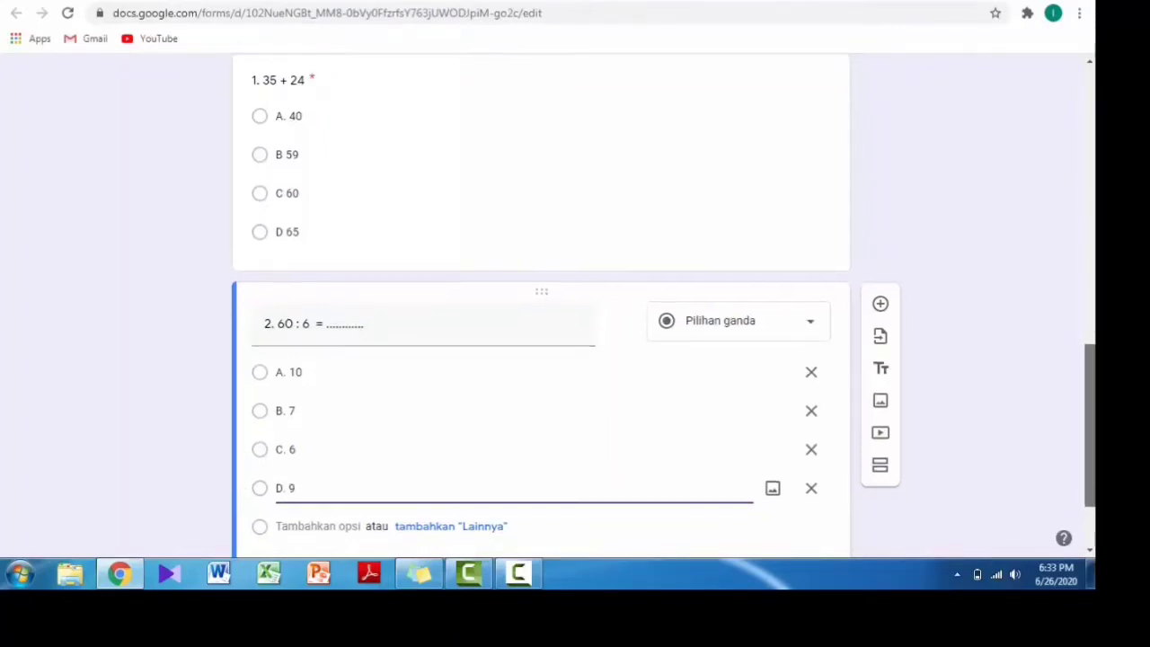
pyautogui.scroll(-1, 705, 463)
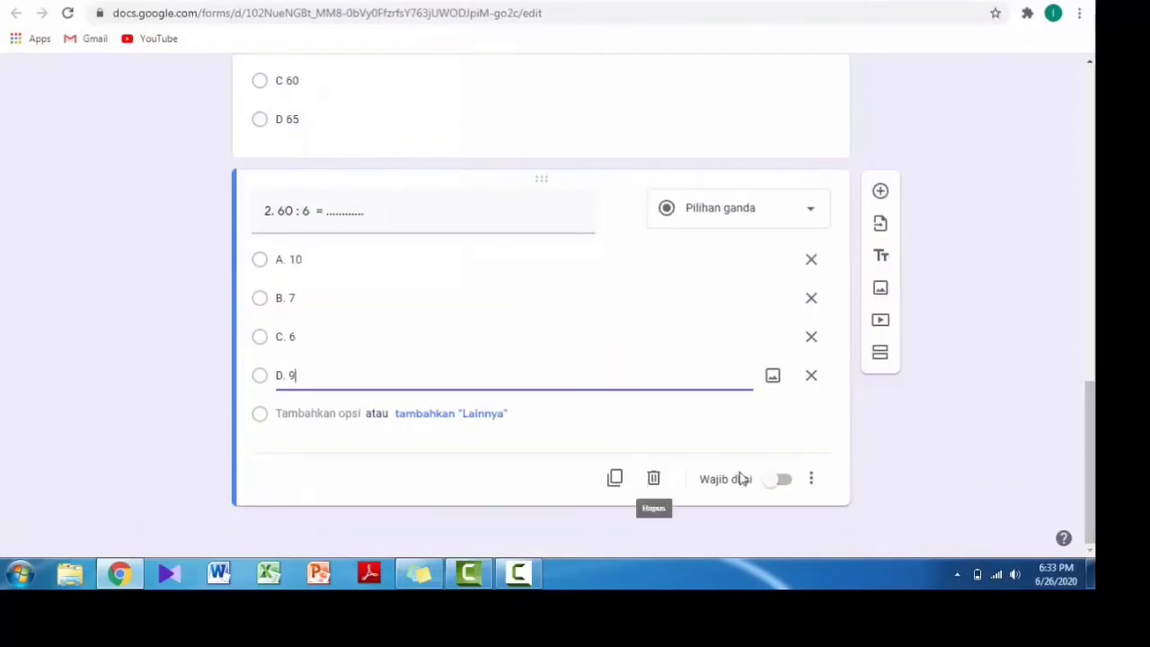
pyautogui.click(780, 480)
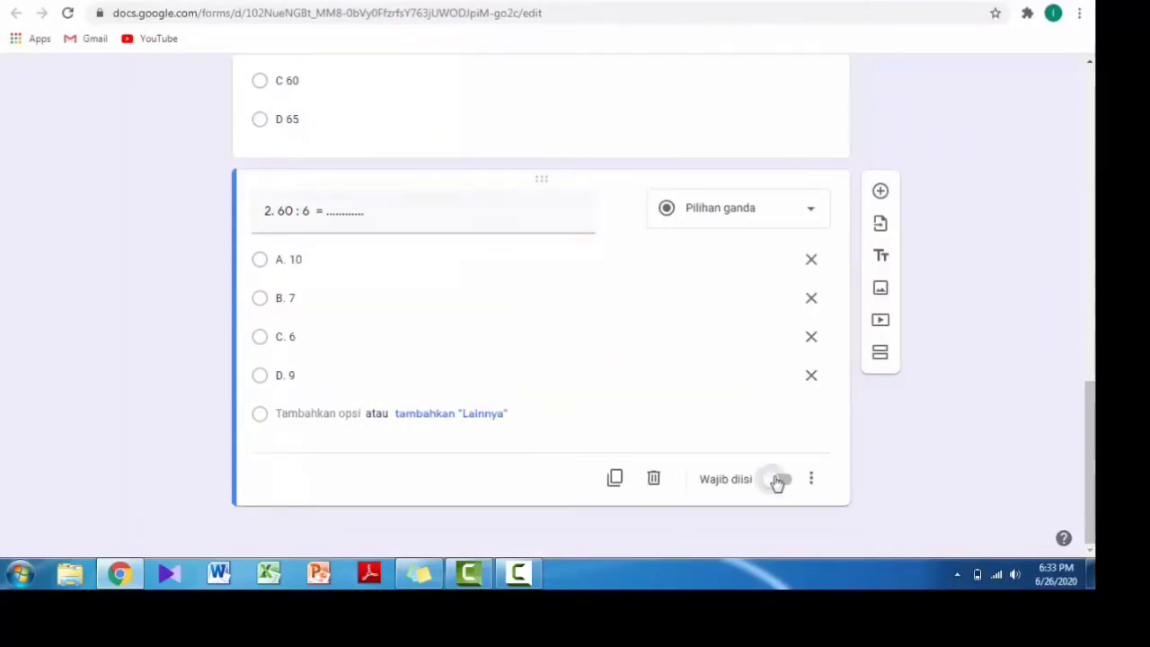
# Append "= ..........." to the text of the 35 + 24 question in the SOAL UJIAN section.
pyautogui.scroll(3, 1057, 315)
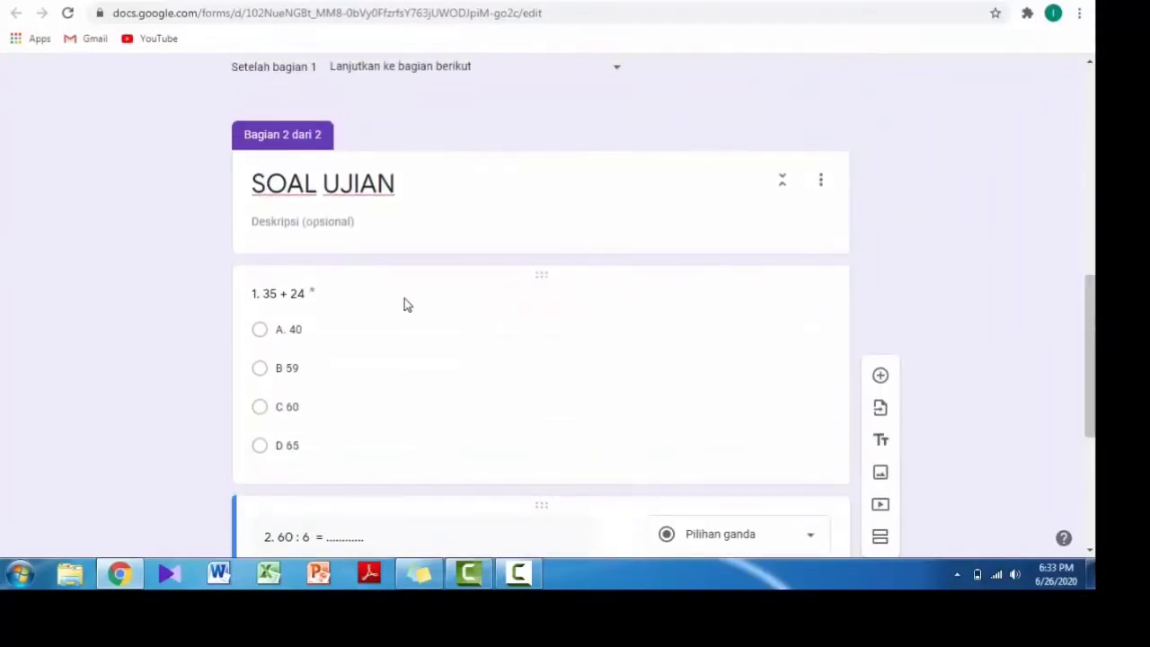
pyautogui.click(367, 297)
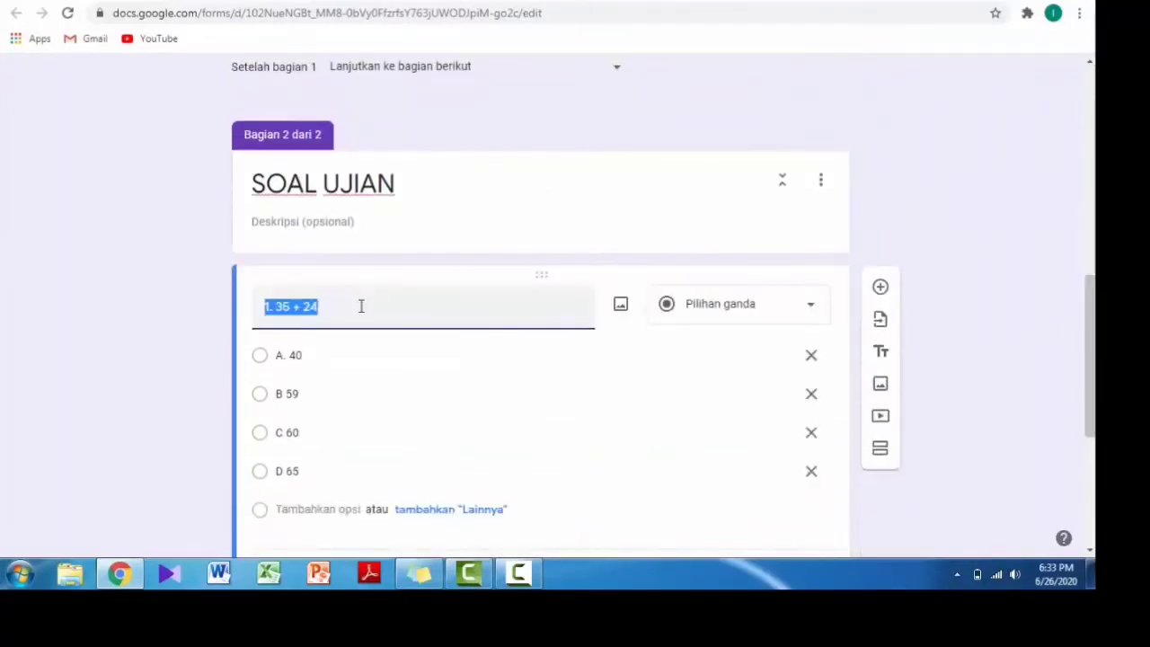
pyautogui.click(361, 306)
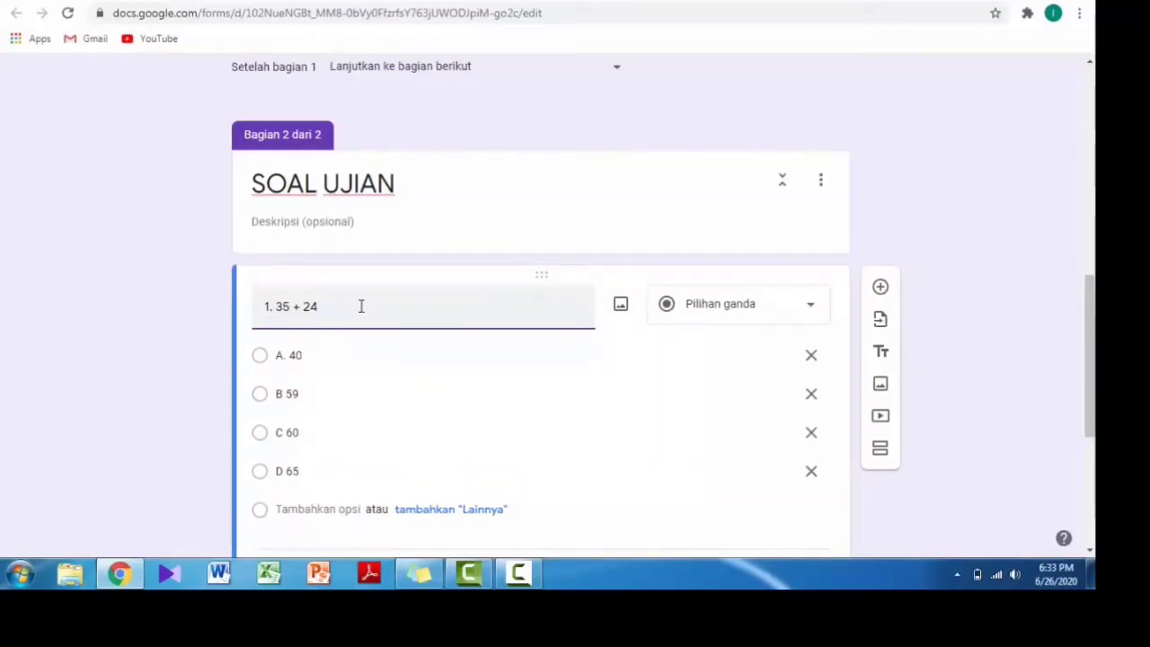
pyautogui.write('= ...........')
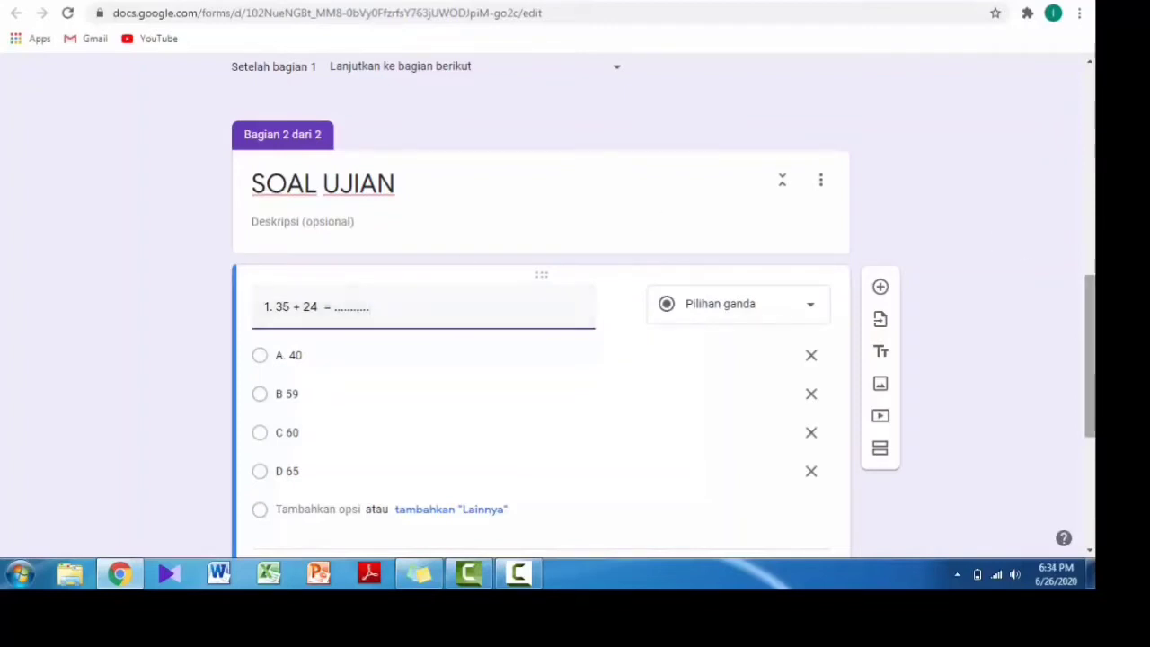
# Turn on the option "Jadikan ini sebagai kuis" in the form's quiz settings.
pyautogui.scroll(10, 663, 303)
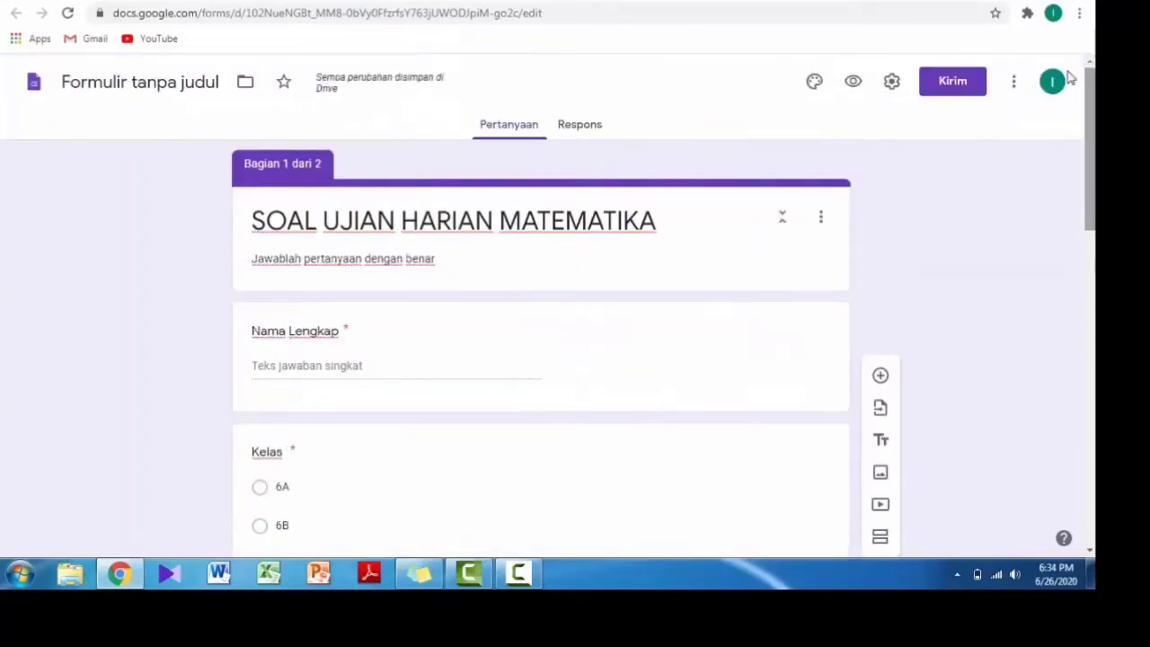
pyautogui.click(892, 82)
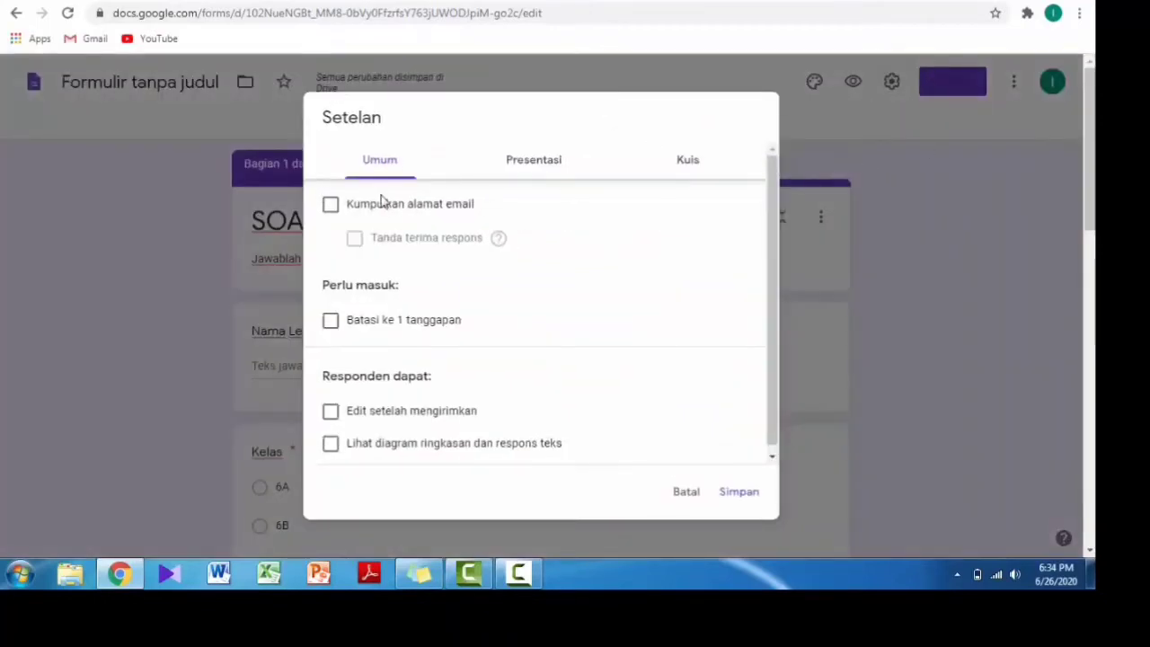
pyautogui.click(688, 165)
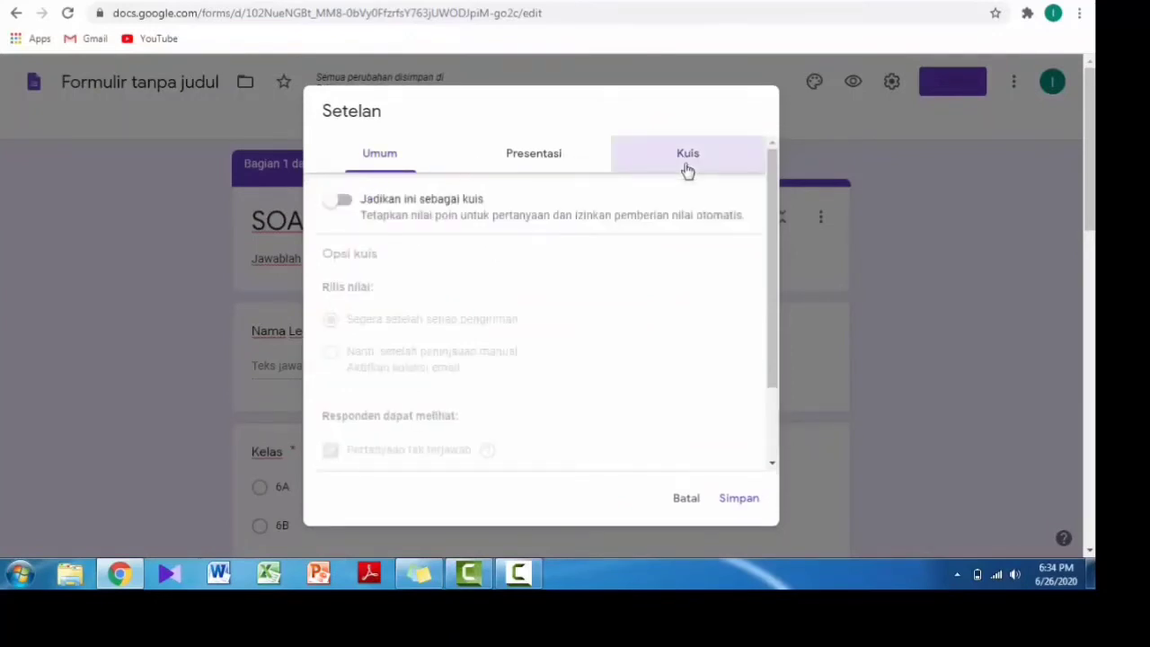
pyautogui.click(343, 203)
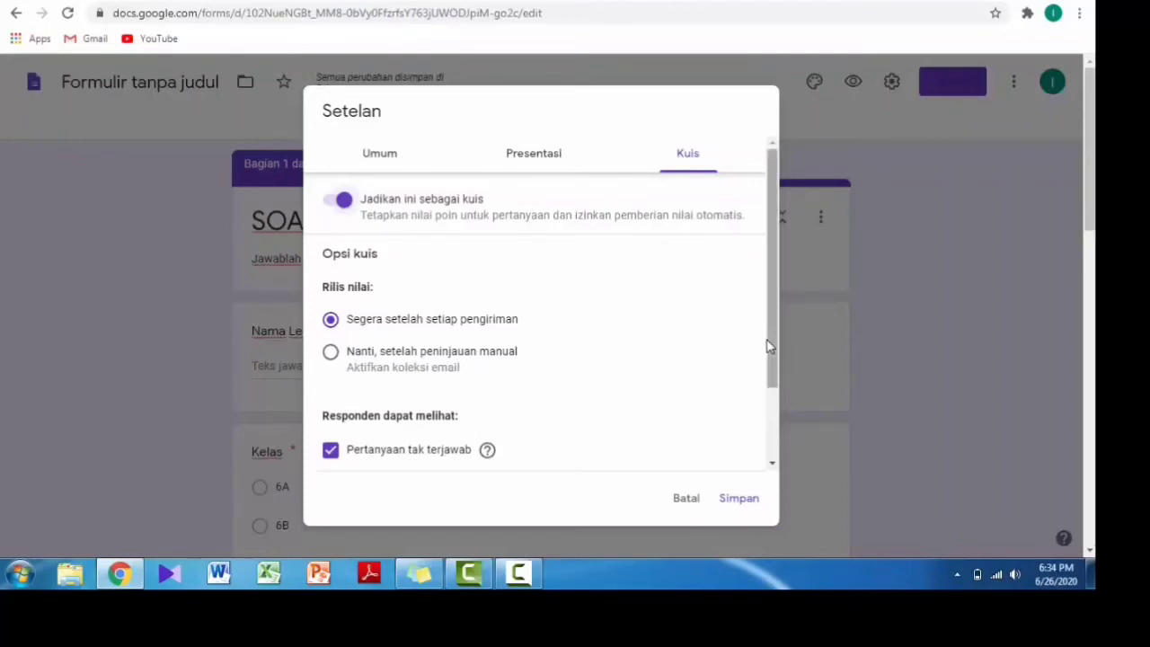
# Review the quiz and presentation settings, turn on "Batasi ke 1 tanggapan" in the general settings and save.
pyautogui.moveTo(768, 346); pyautogui.dragTo(769, 424)
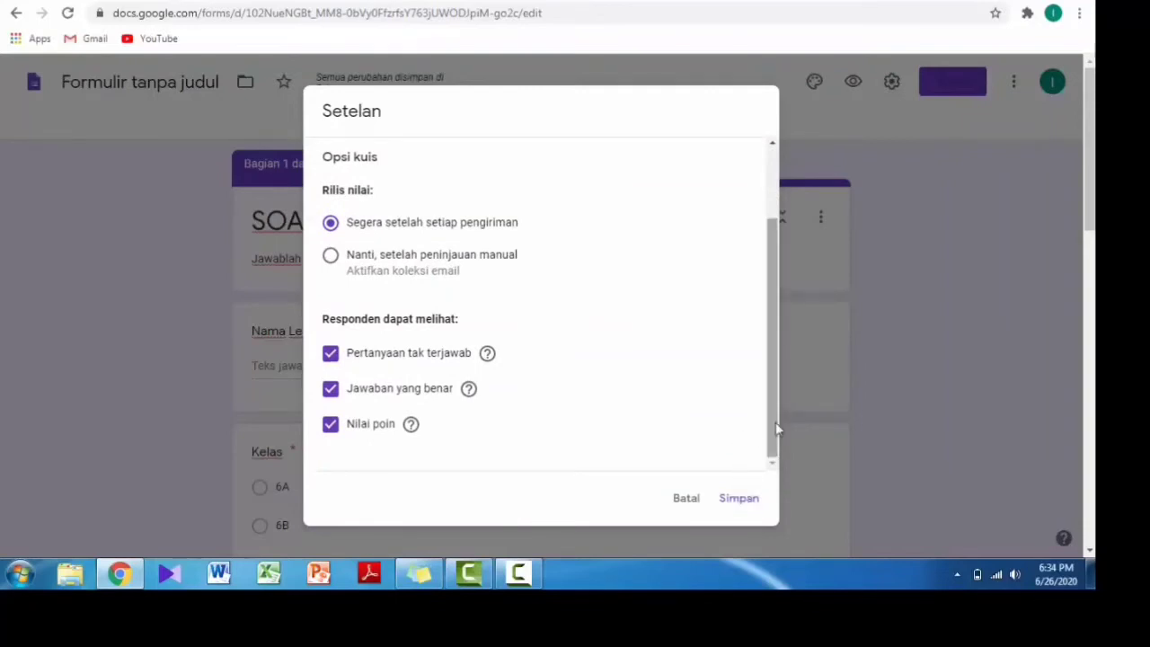
pyautogui.scroll(2, 746, 213)
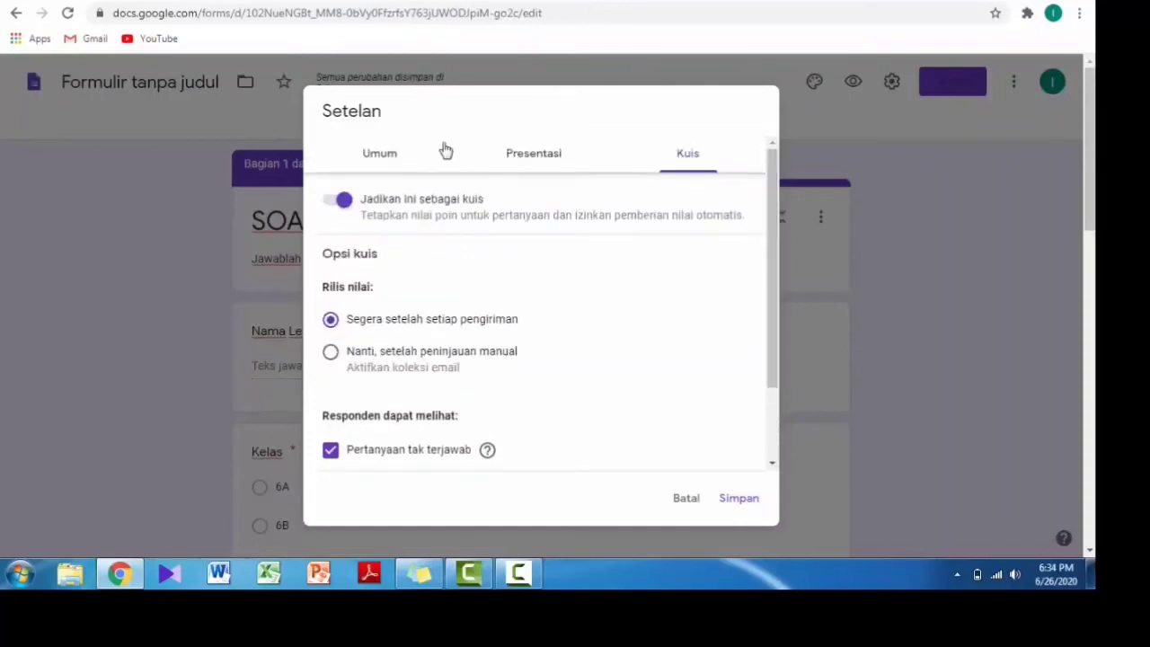
pyautogui.click(549, 154)
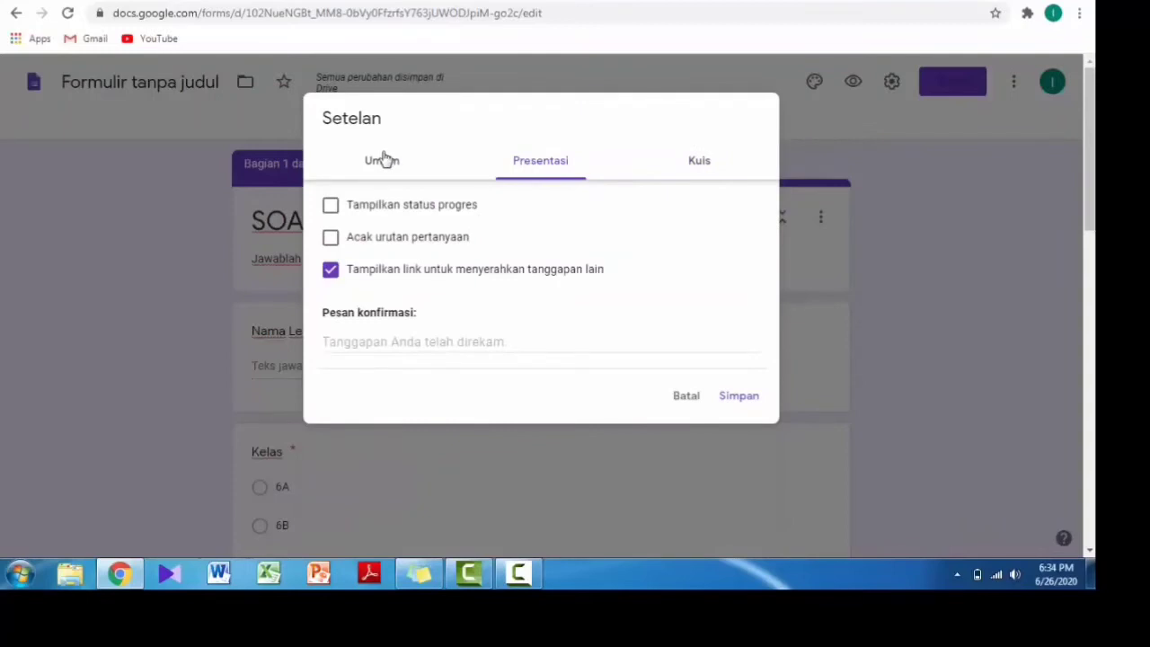
pyautogui.click(384, 159)
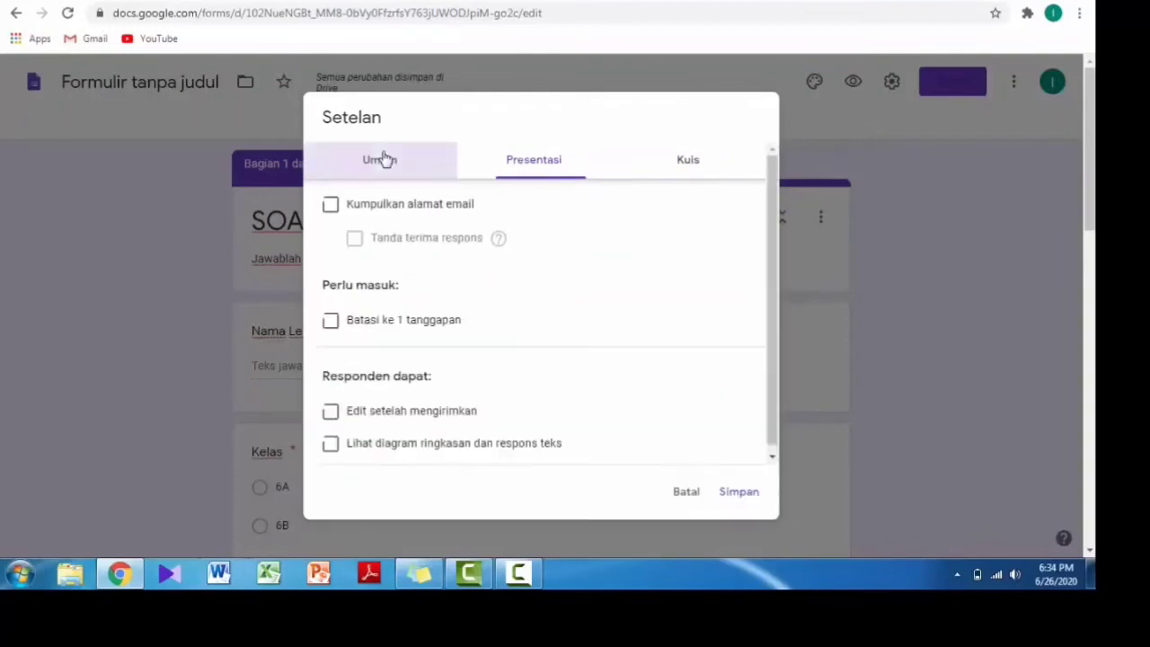
pyautogui.click(331, 320)
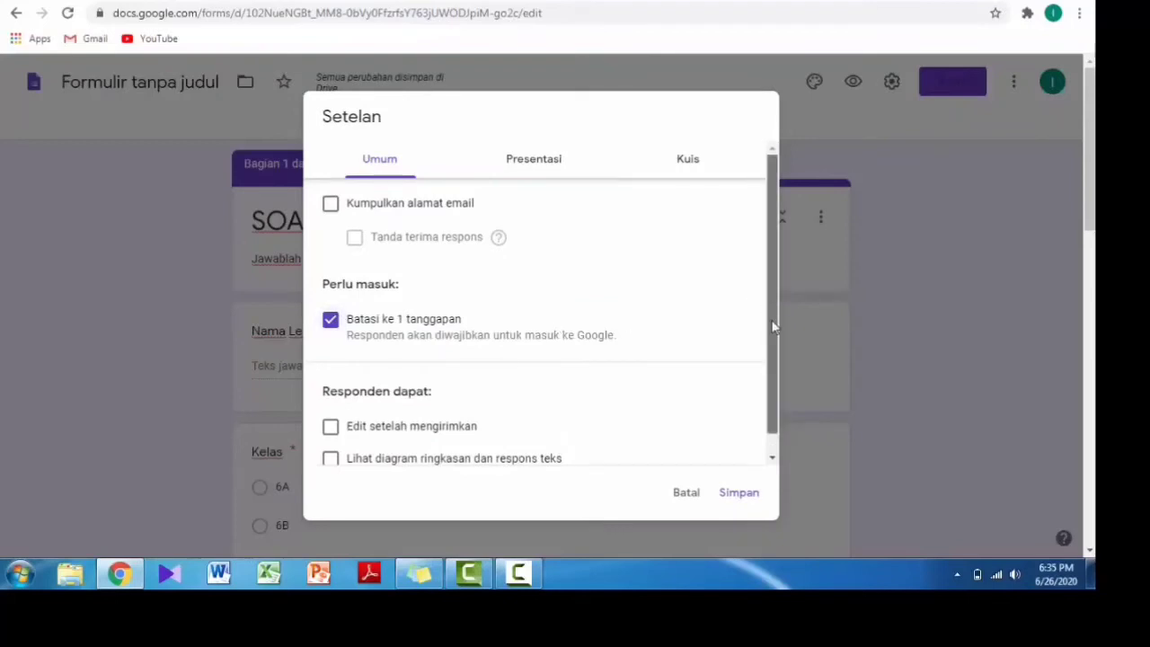
pyautogui.scroll(-1, 771, 328)
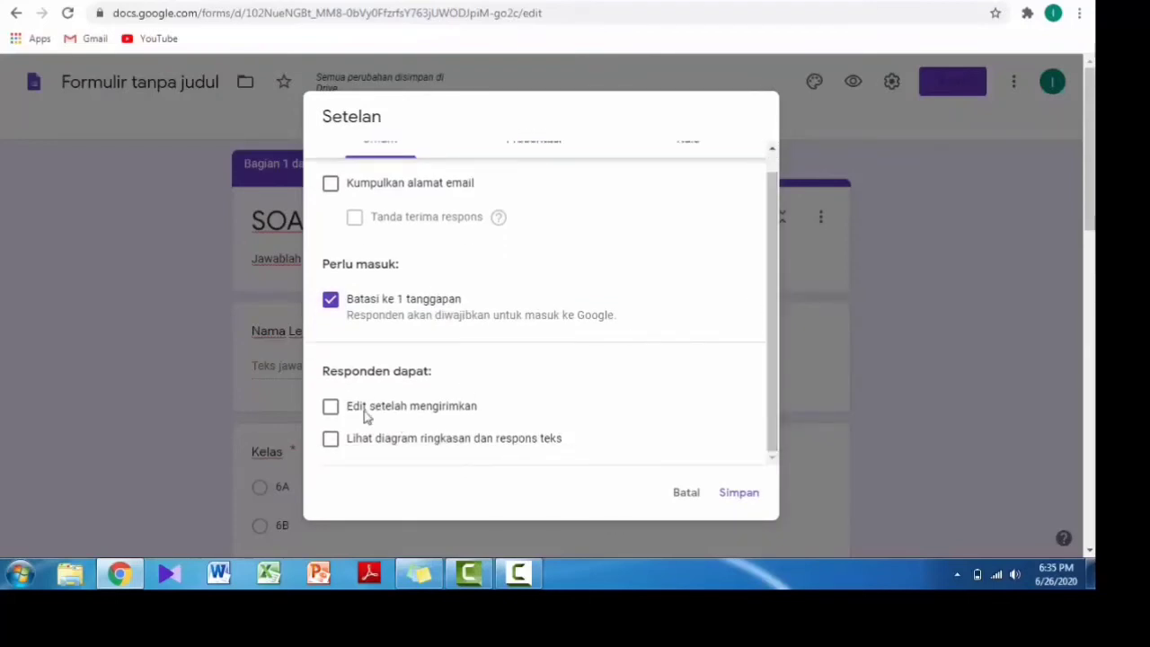
pyautogui.click(749, 500)
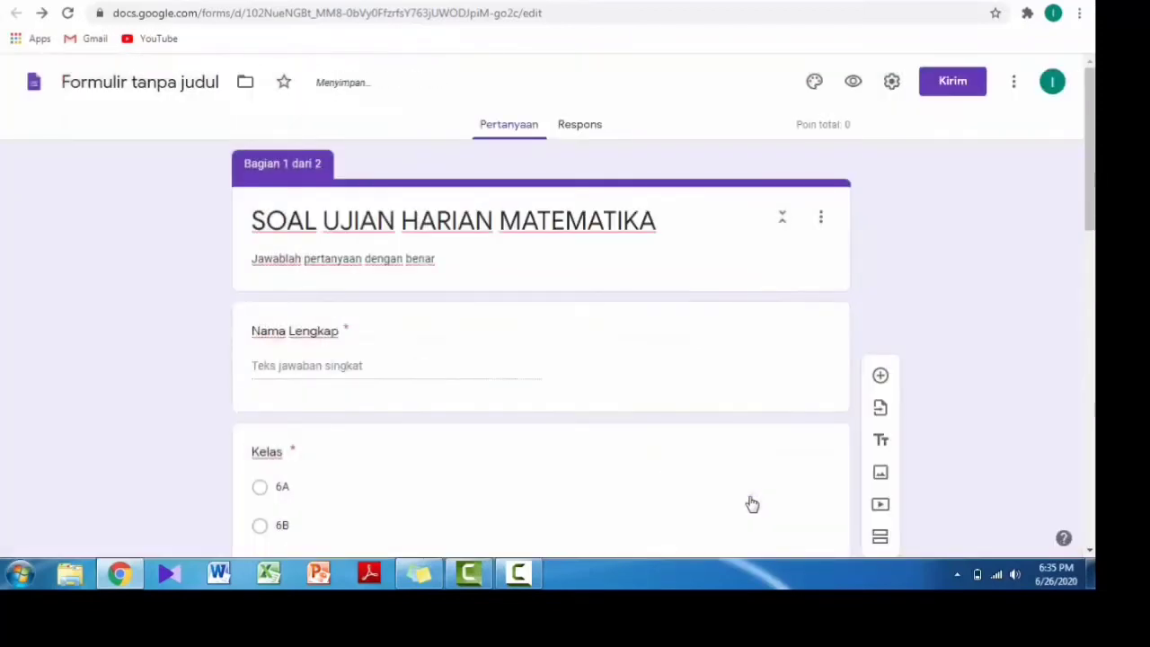
# Set "B 59" as the correct answer of the 35 + 24 question and give it 20 points.
pyautogui.scroll(-7, 548, 306)
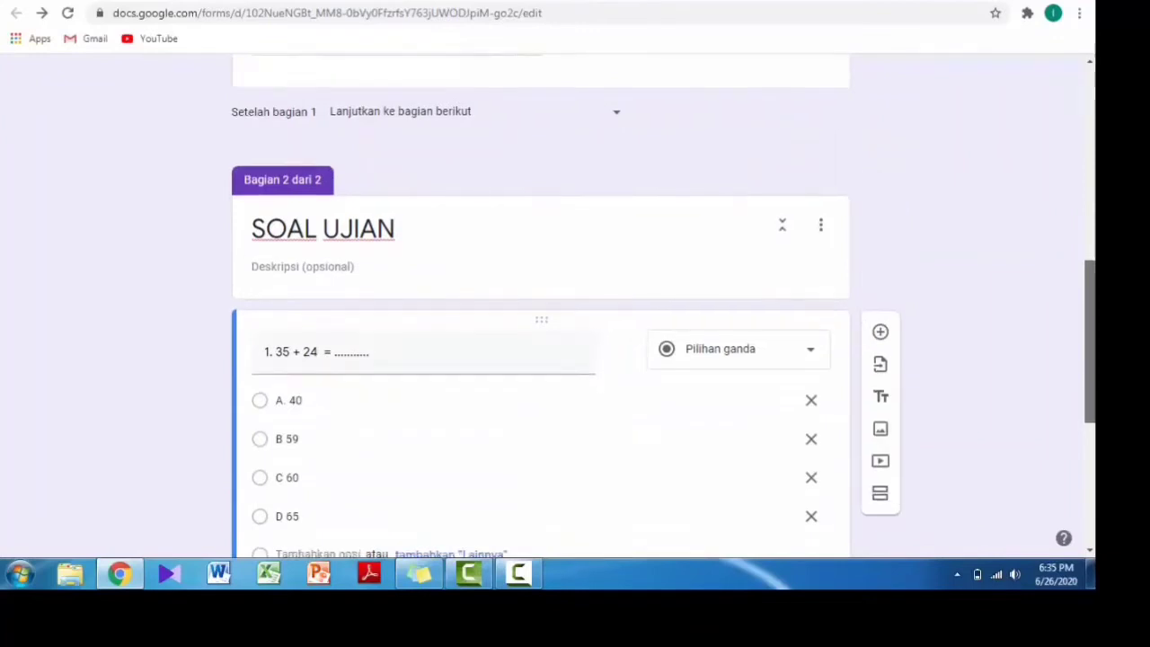
pyautogui.scroll(-3, 548, 306)
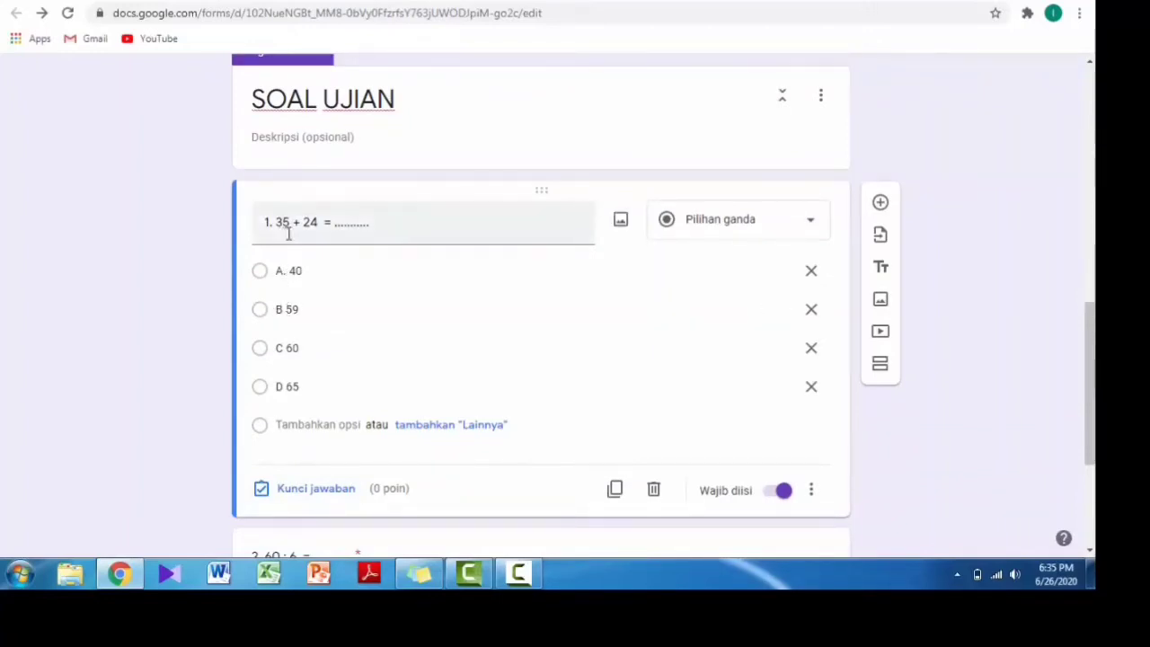
pyautogui.click(259, 312)
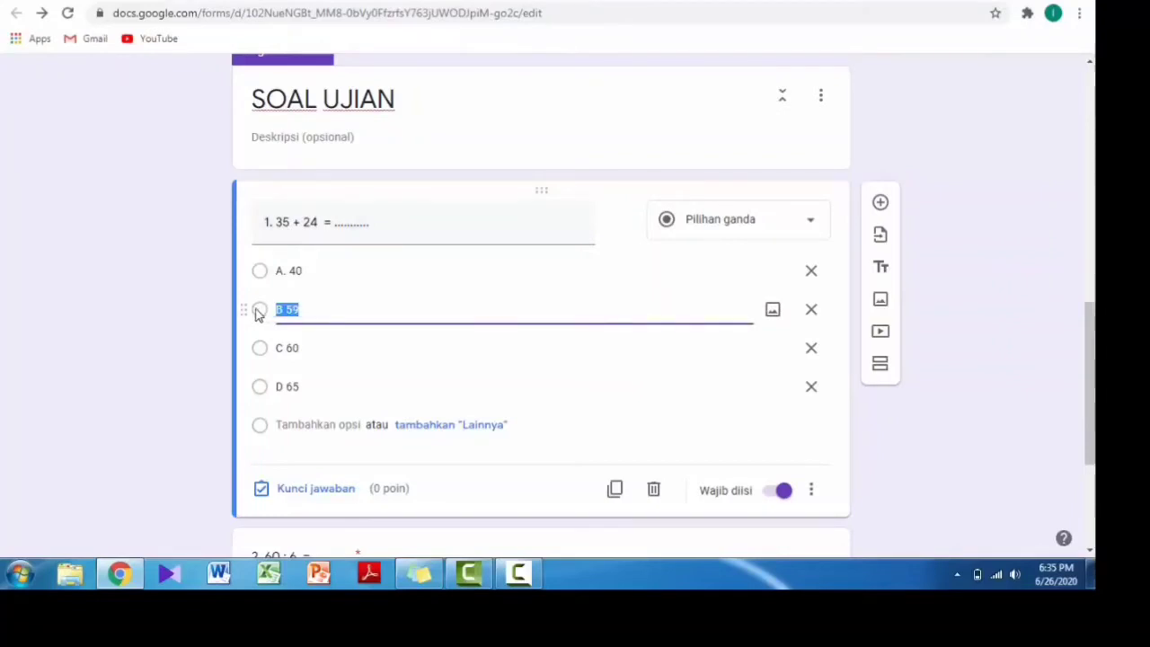
pyautogui.click(260, 496)
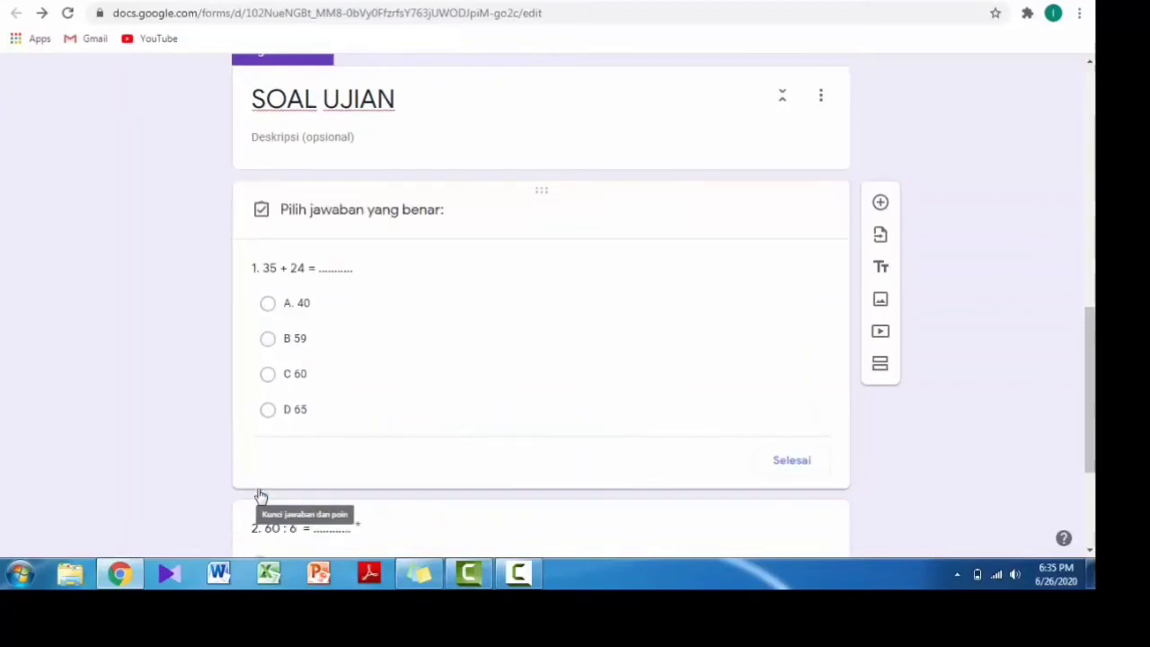
pyautogui.click(270, 346)
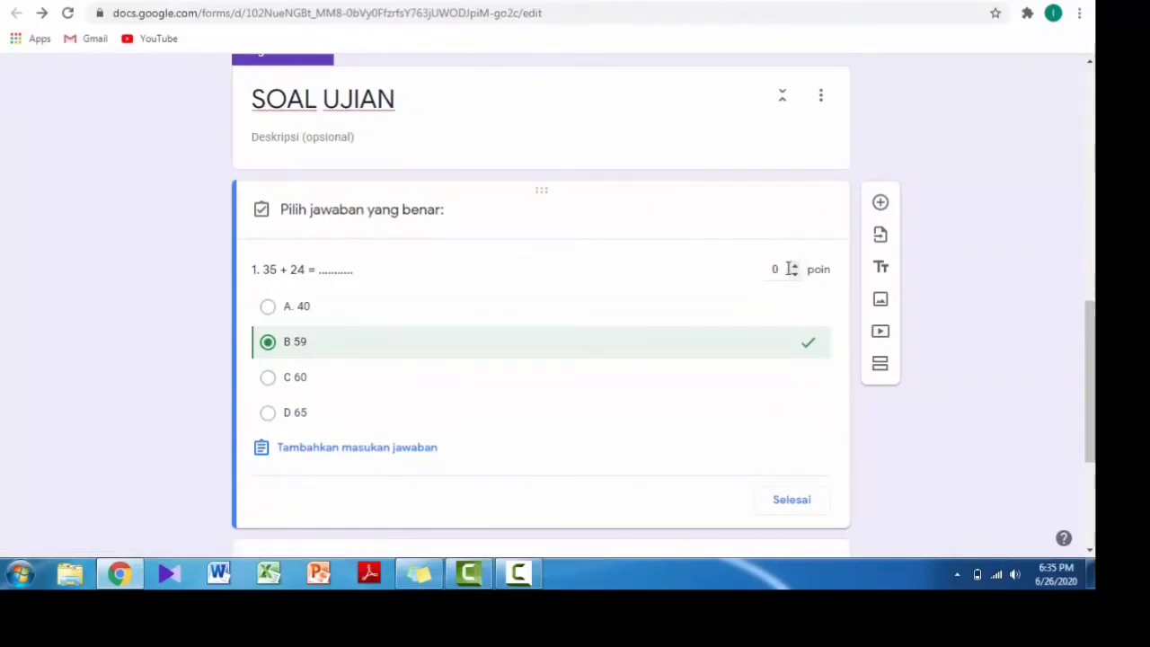
pyautogui.click(789, 269)
pyautogui.press('BackSpace')
pyautogui.click(793, 501)
pyautogui.click(792, 501)
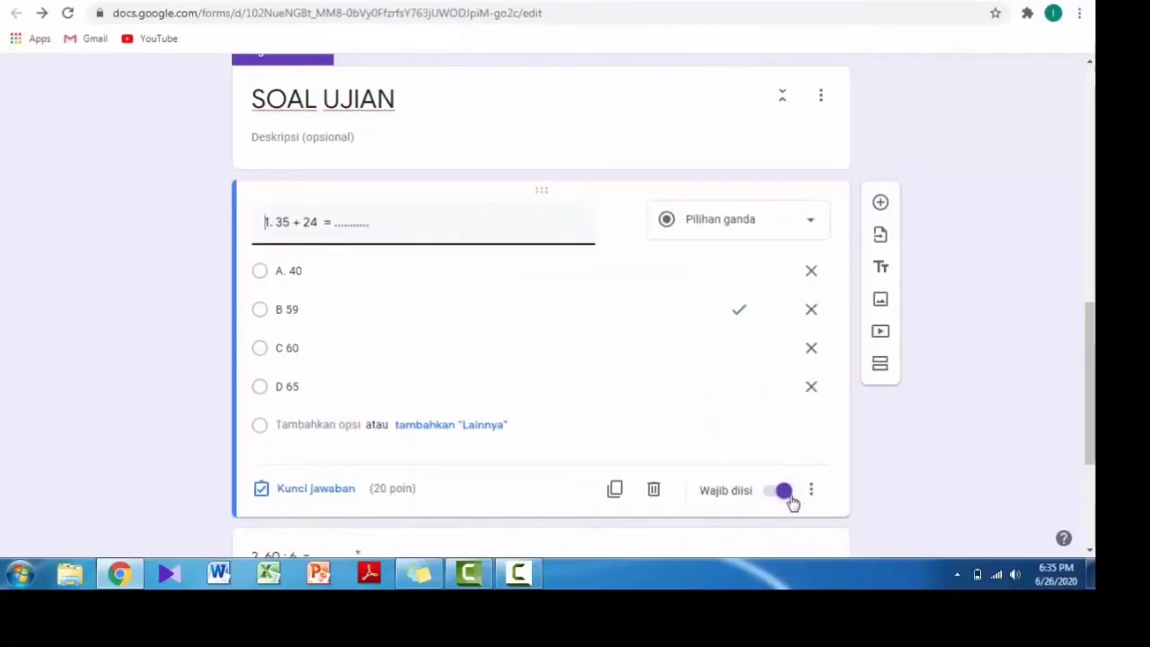
# Set "A. 10" as the correct answer of the 60 : 6 question and give it 20 points.
pyautogui.moveTo(1090, 382); pyautogui.dragTo(1090, 430)
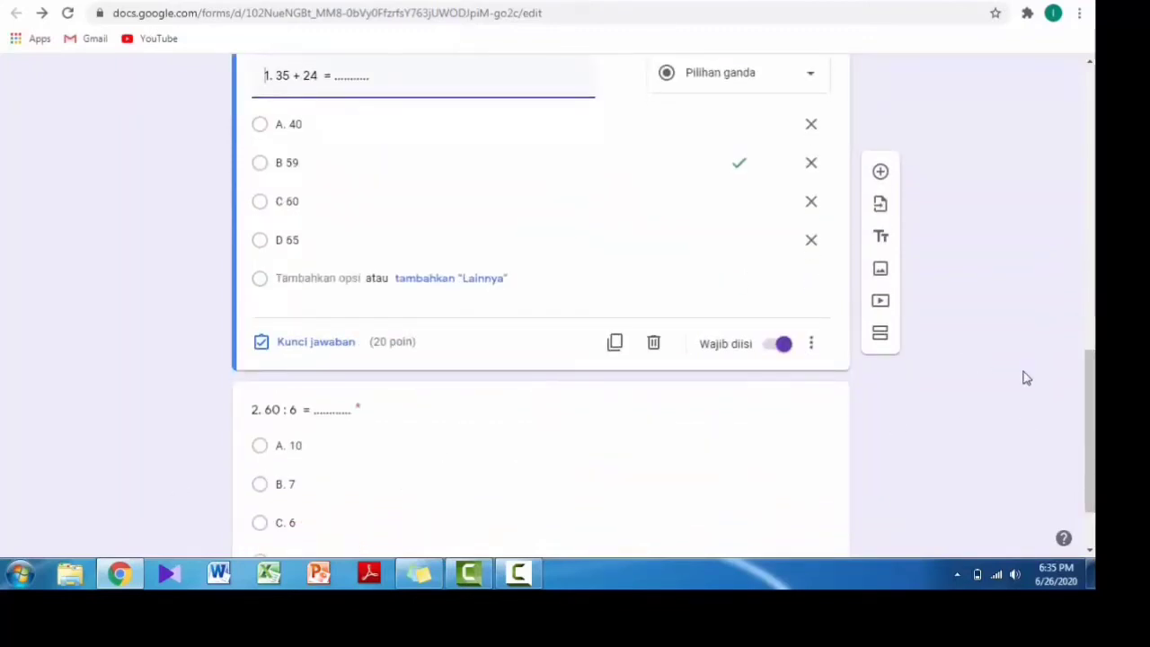
pyautogui.moveTo(1090, 393); pyautogui.dragTo(1090, 425)
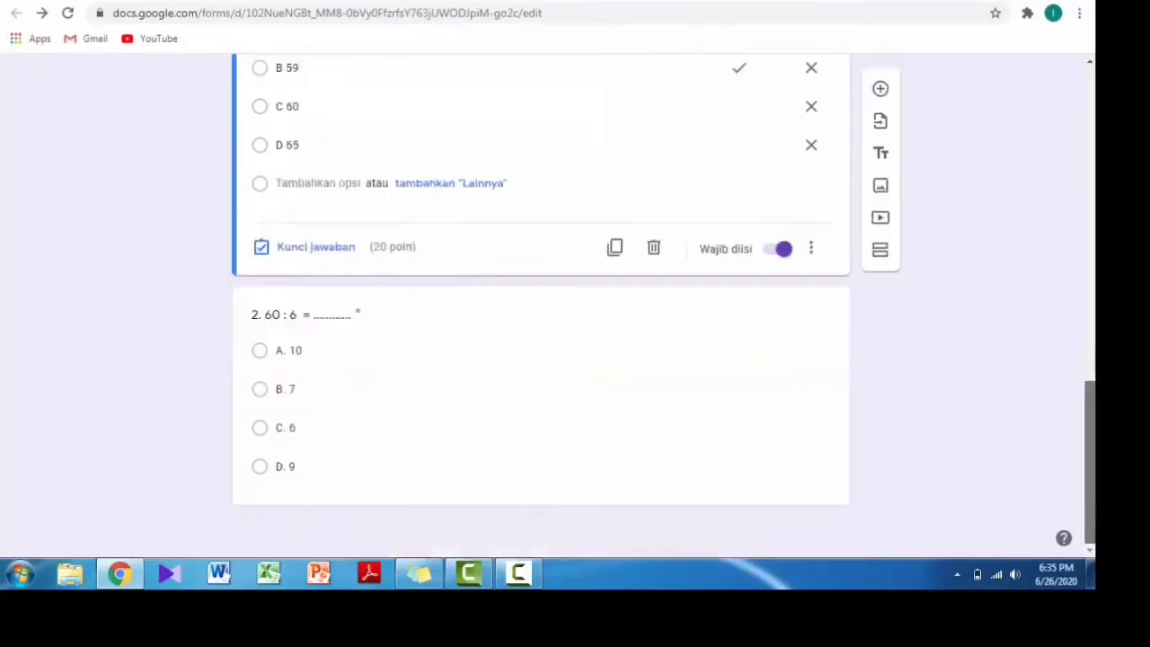
pyautogui.click(457, 462)
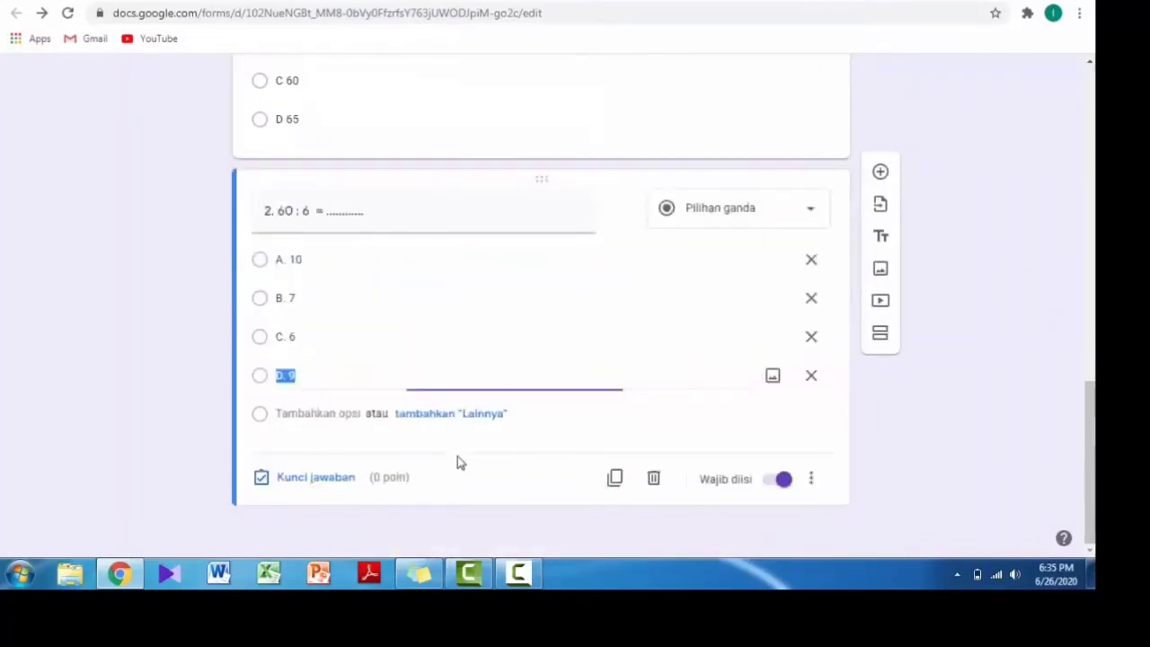
pyautogui.click(262, 478)
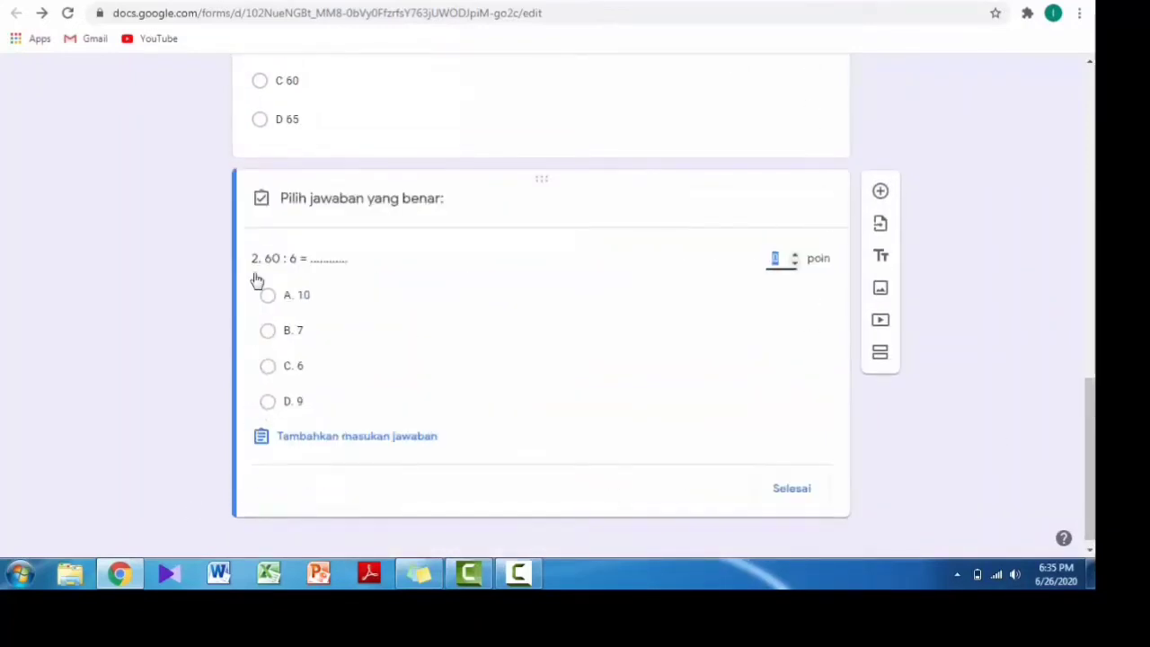
pyautogui.click(266, 296)
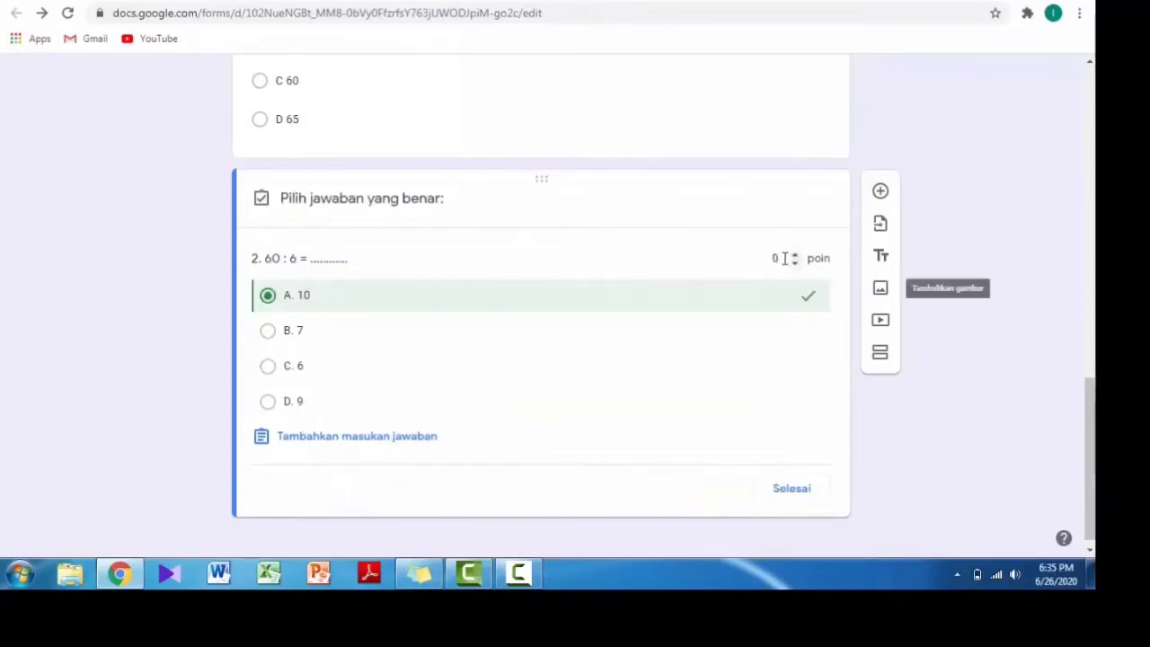
pyautogui.write('2')
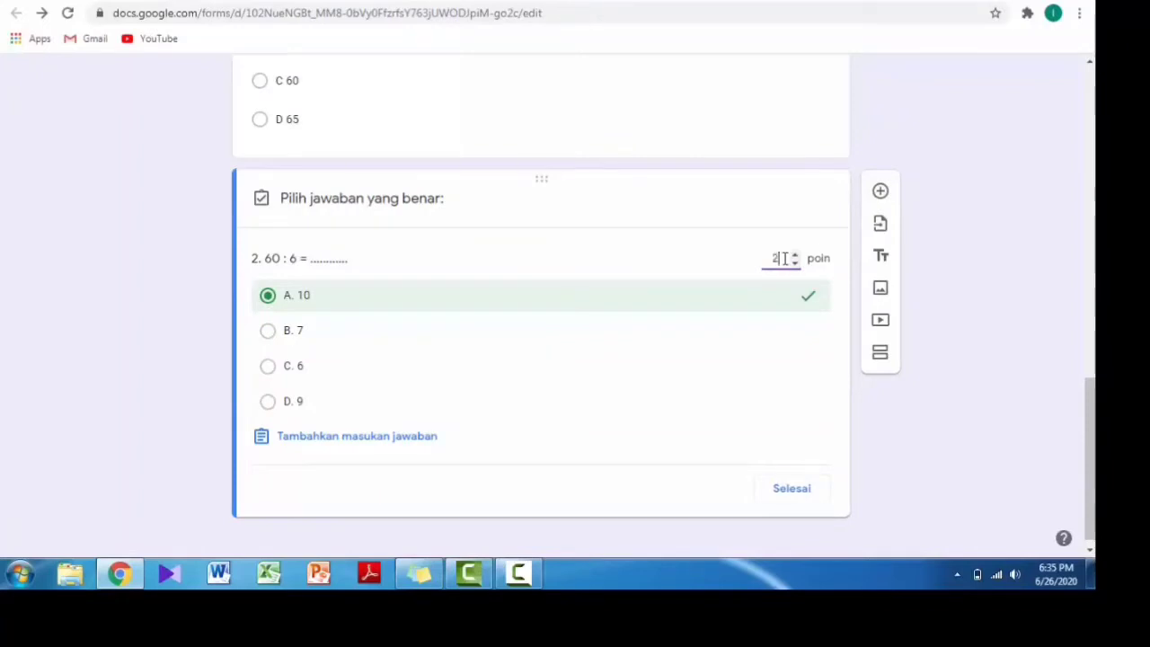
pyautogui.click(796, 489)
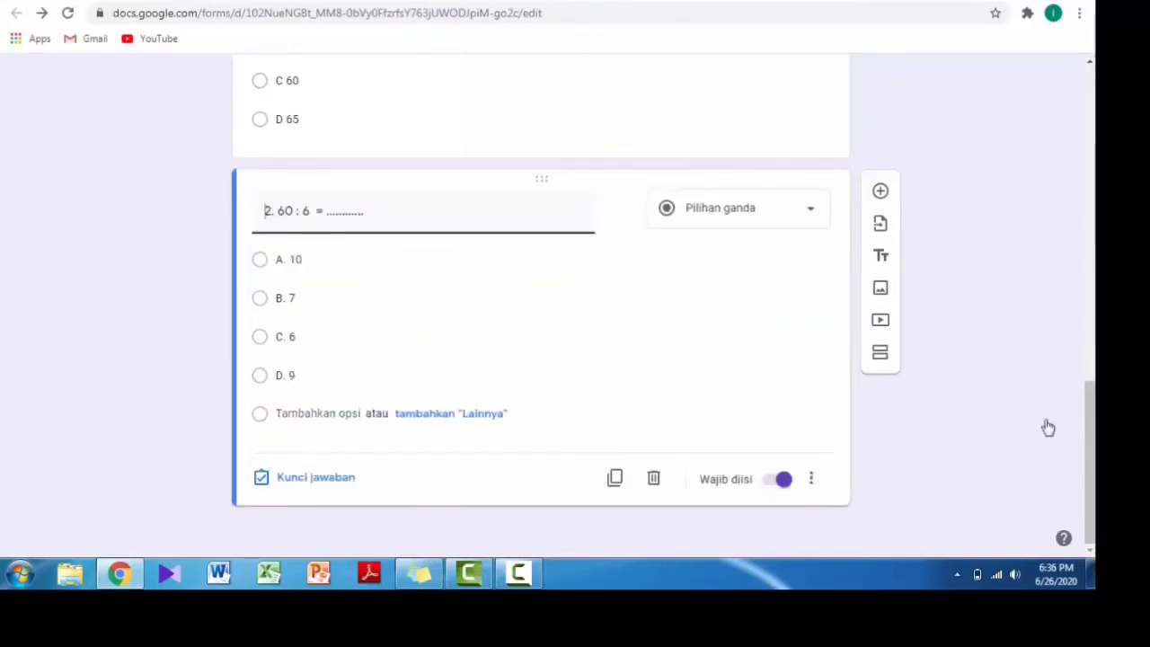
# Preview the form's student identity page from top to bottom, return to the editor and check the general response settings.
pyautogui.moveTo(1089, 440); pyautogui.dragTo(1090, 46)
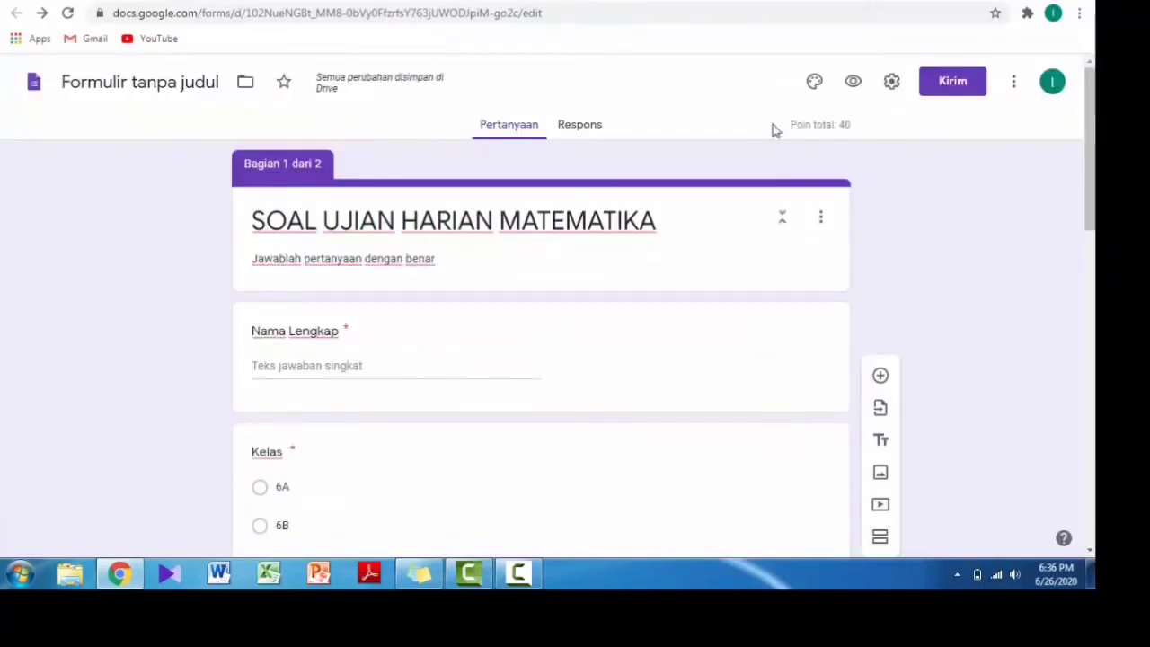
pyautogui.click(851, 85)
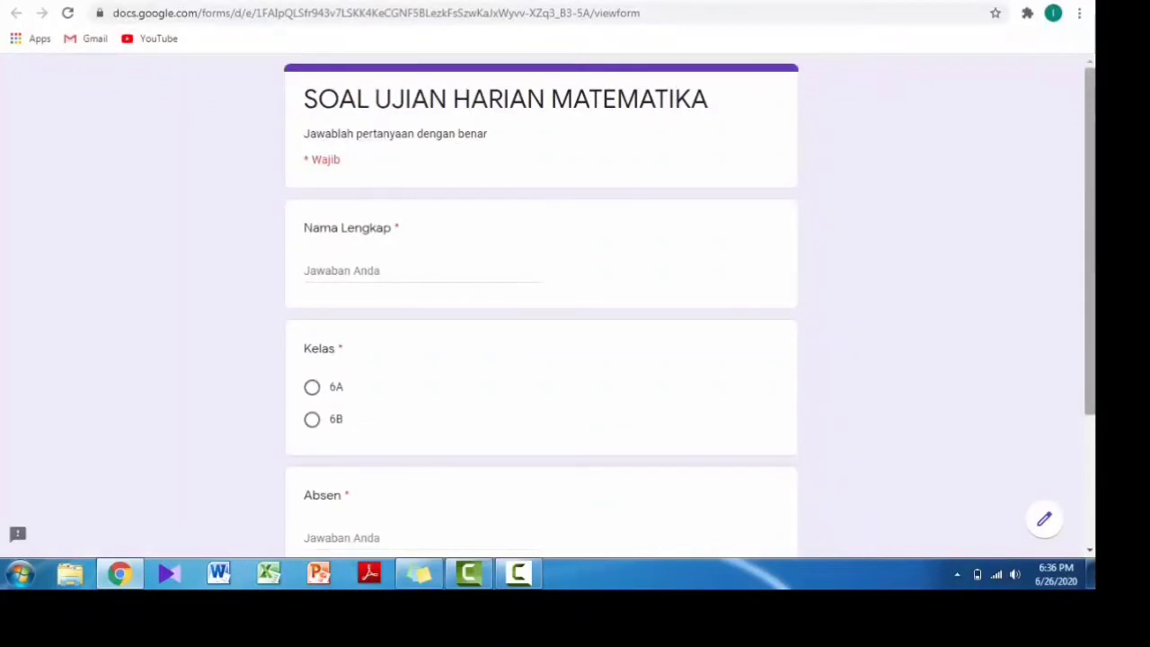
pyautogui.scroll(-2, 1094, 247)
pyautogui.scroll(2, 1083, 167)
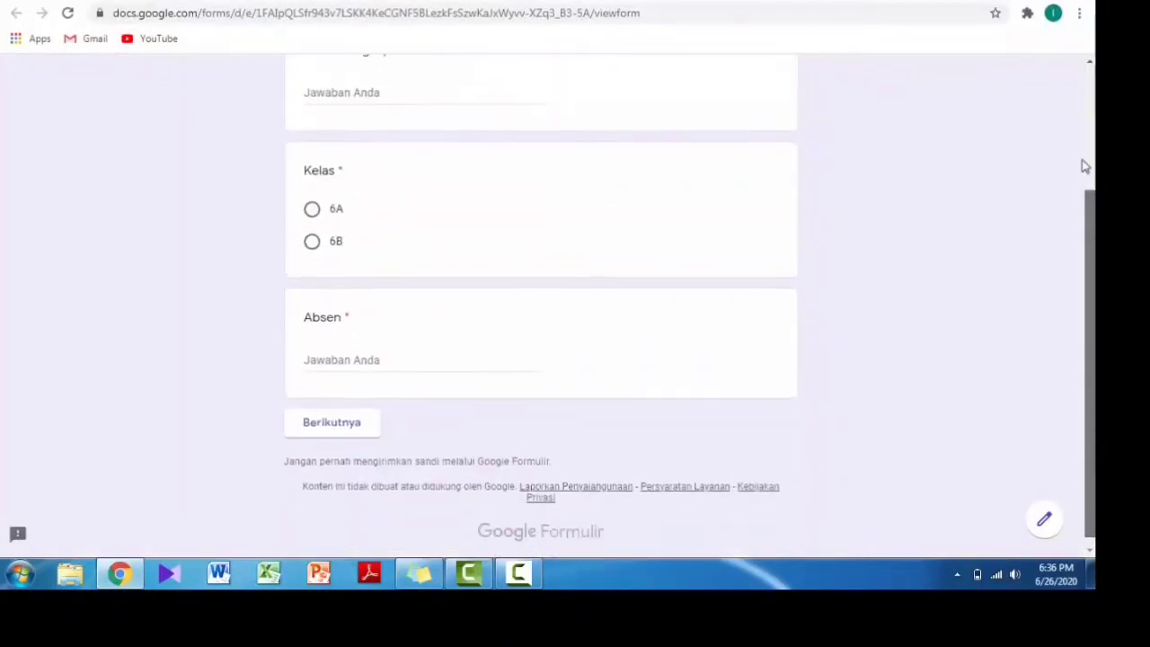
pyautogui.scroll(1, 1084, 85)
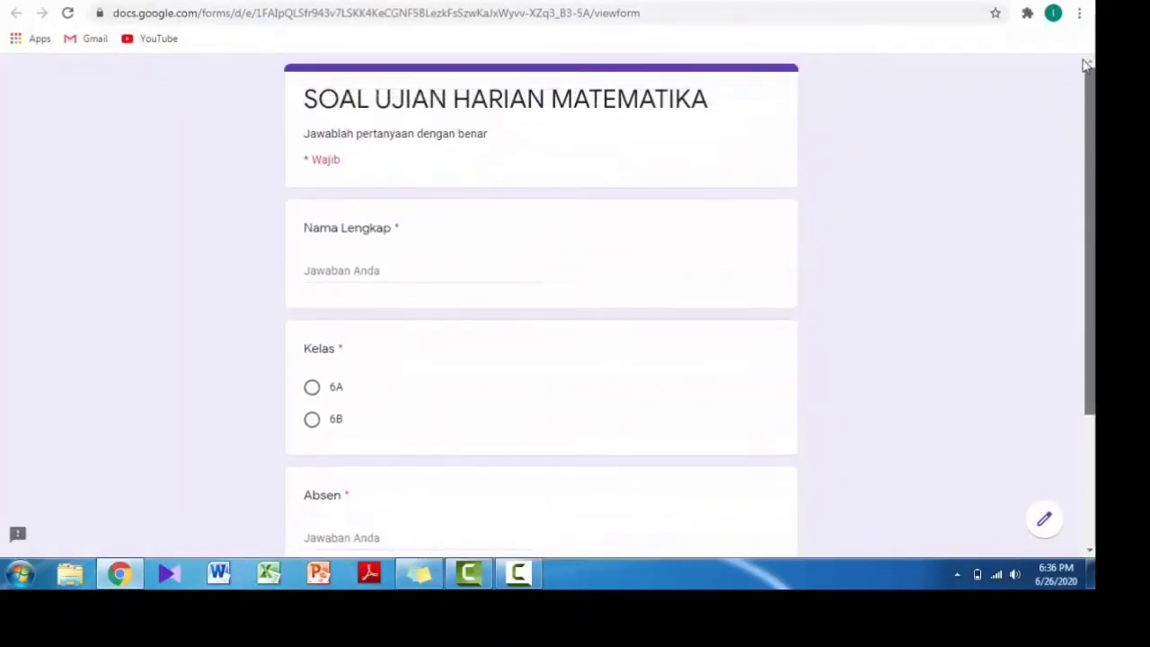
pyautogui.scroll(-2, 1094, 228)
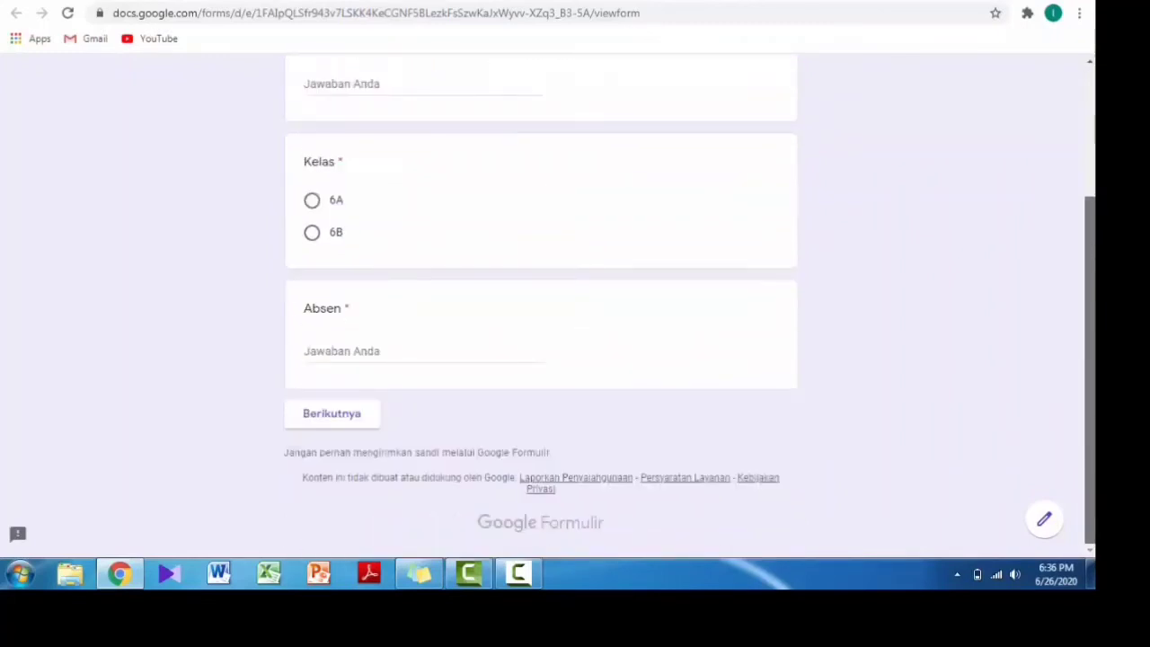
pyautogui.scroll(2, 690, 309)
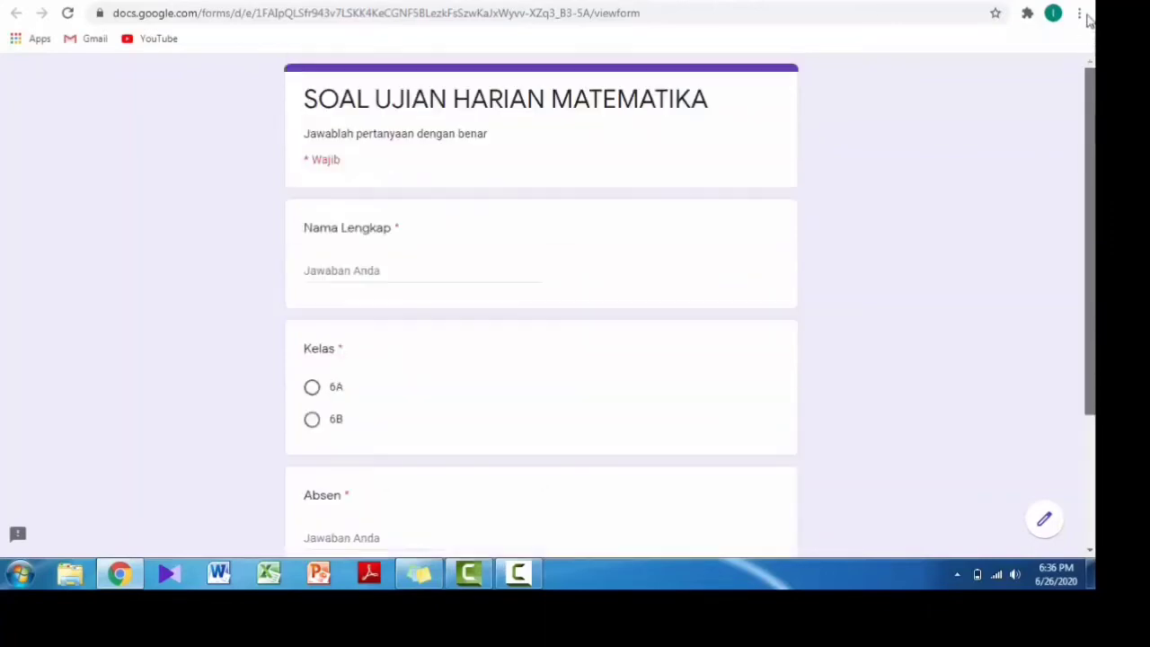
pyautogui.hotkey('ctrl', 'shift', 'Tab')
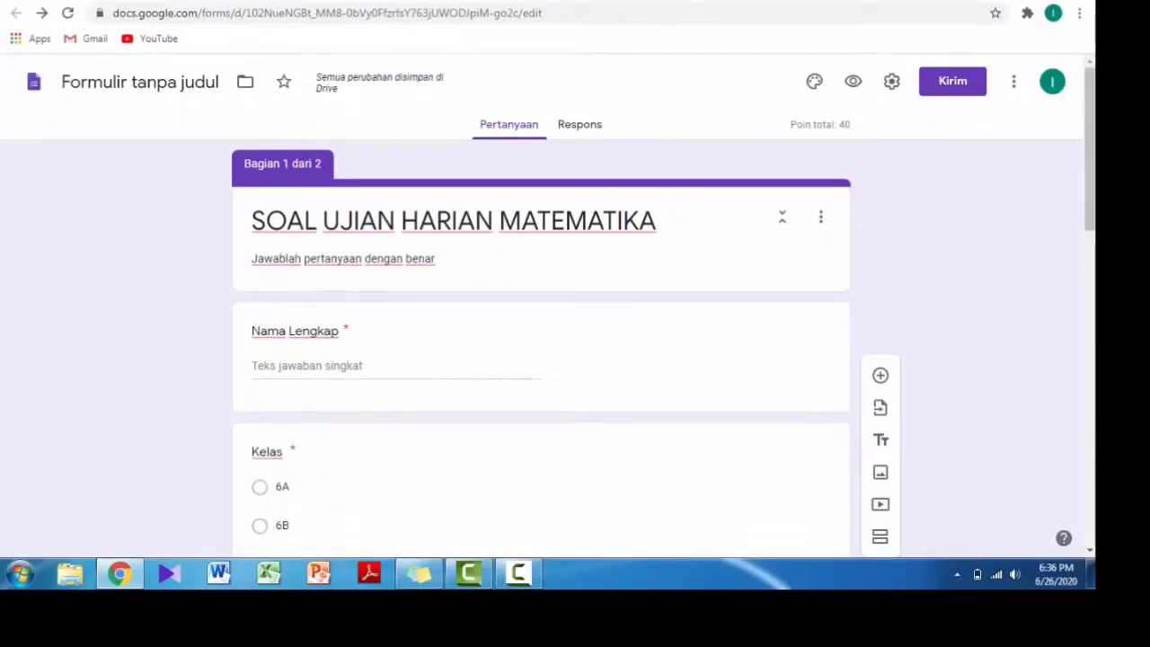
pyautogui.click(888, 83)
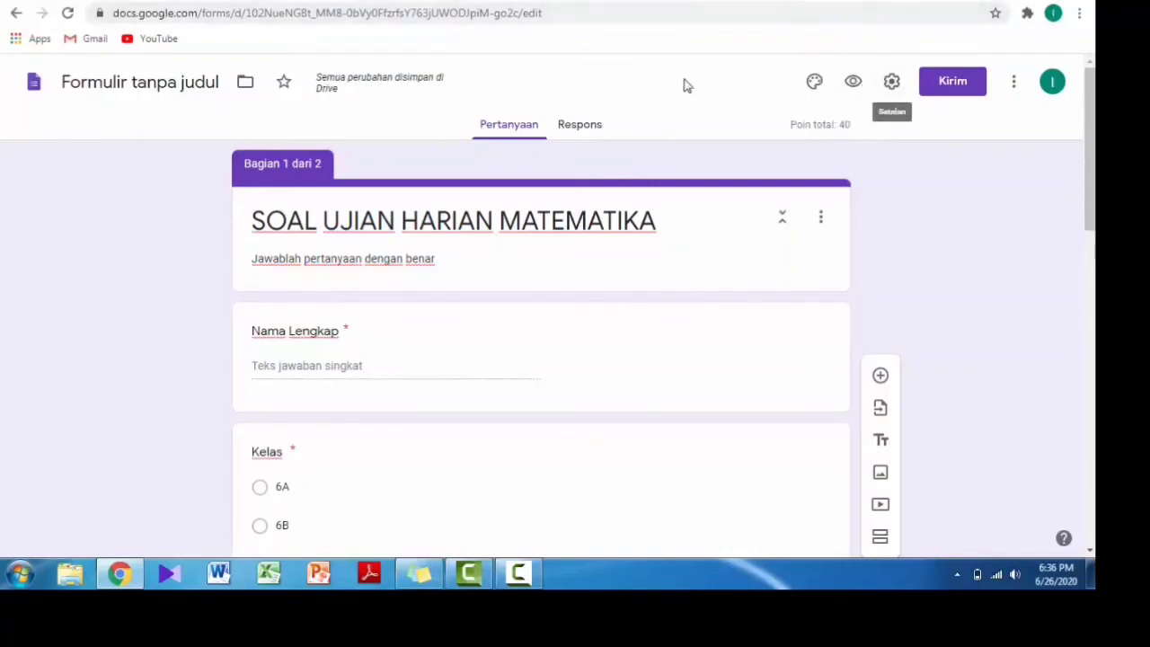
pyautogui.press('Escape')
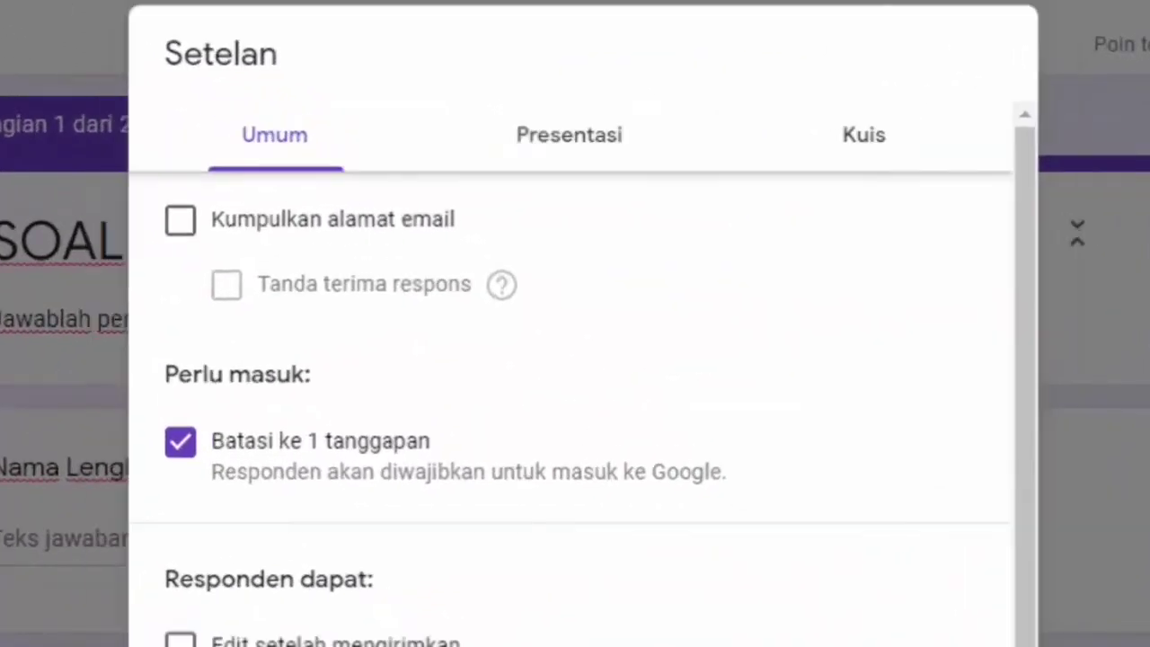
# Generate a shortened share link for the form, copy it and close the "Kirim formulir" dialog.
pyautogui.click(1149, 2)
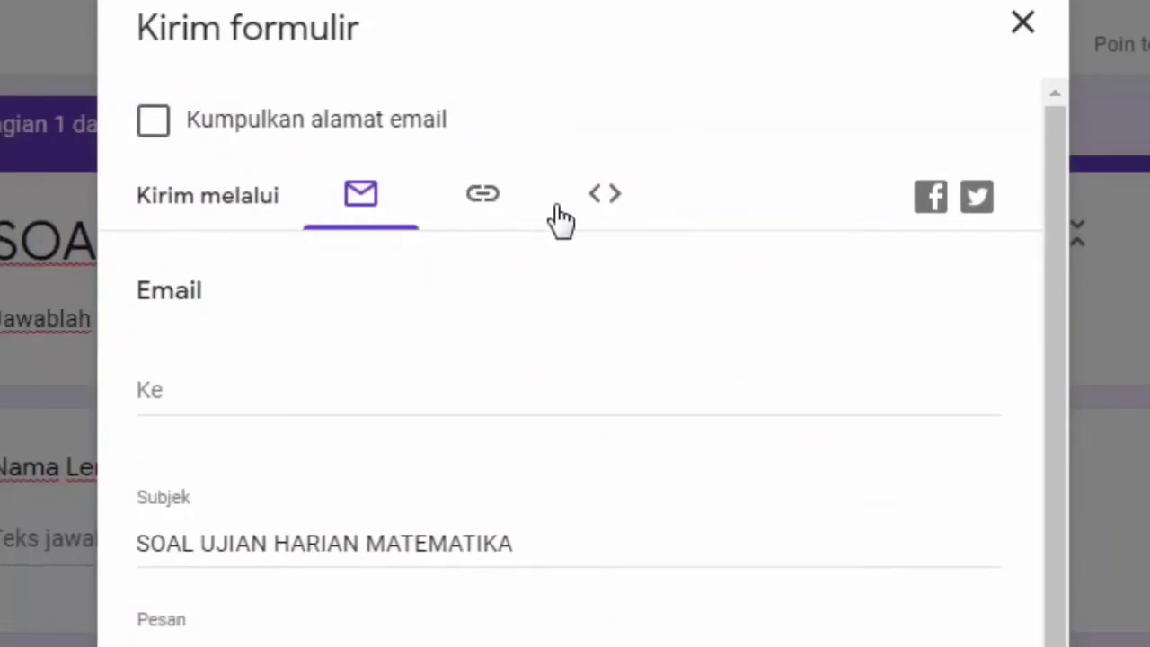
pyautogui.click(482, 197)
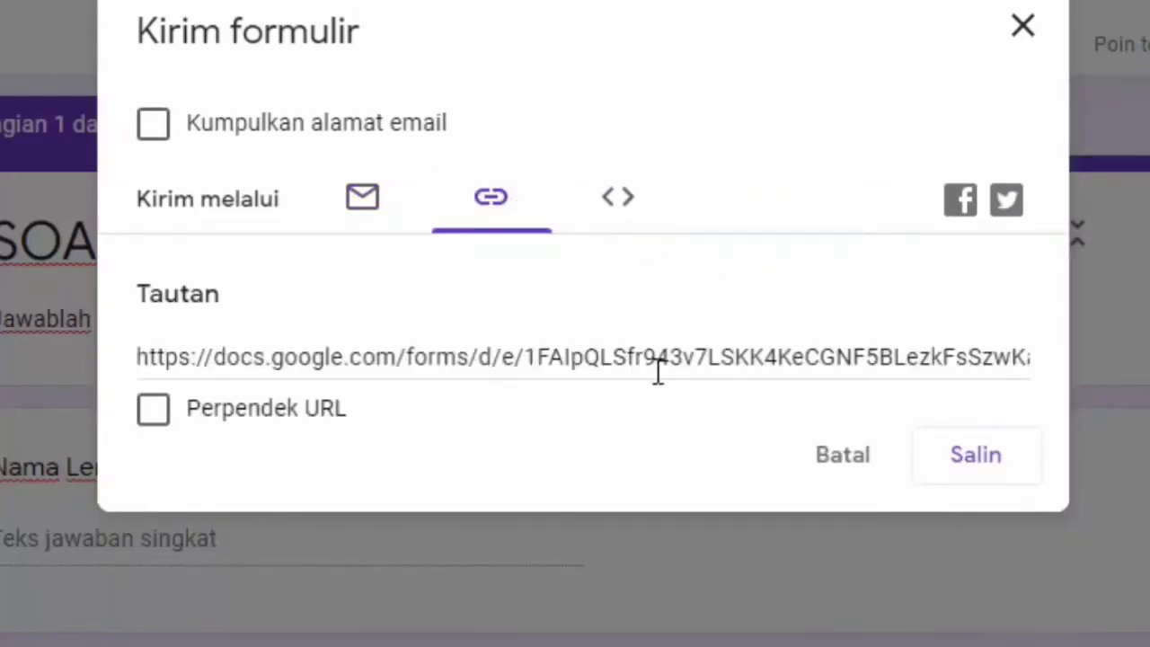
pyautogui.click(153, 415)
pyautogui.hotkey('ctrl', 'c')
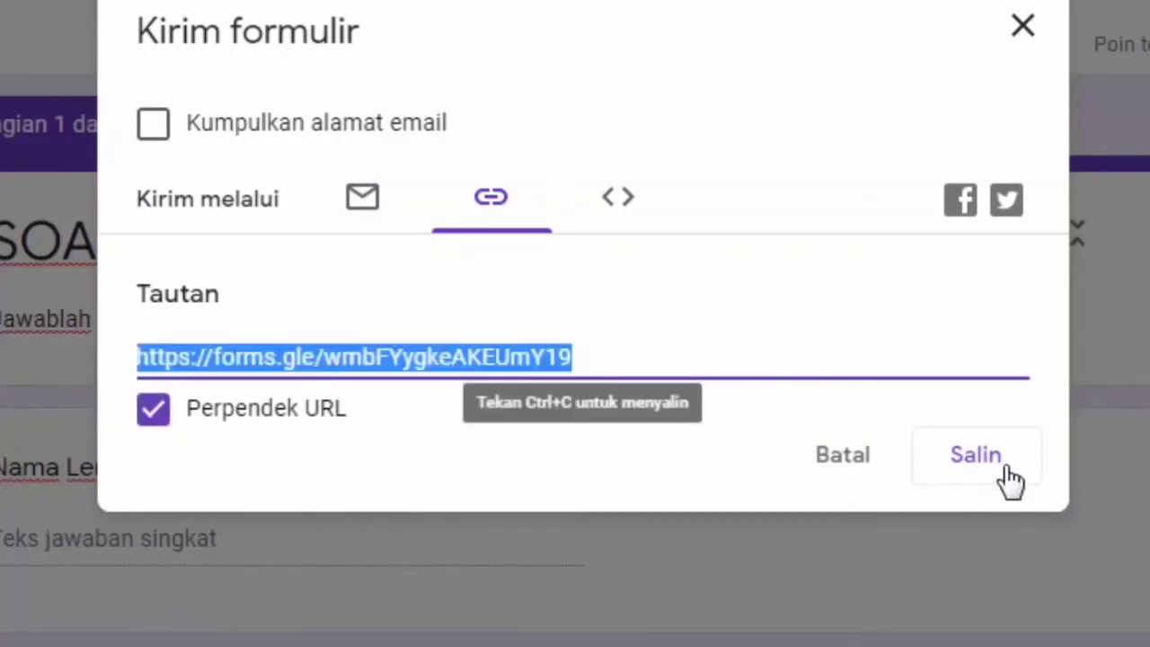
pyautogui.click(1008, 476)
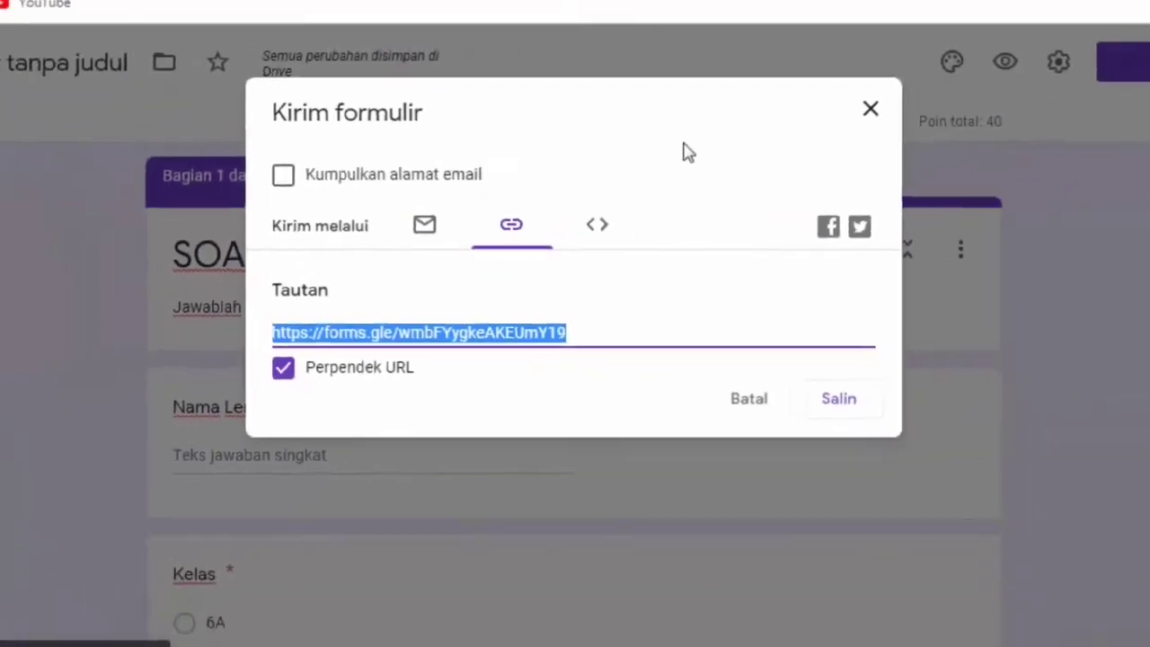
pyautogui.click(869, 111)
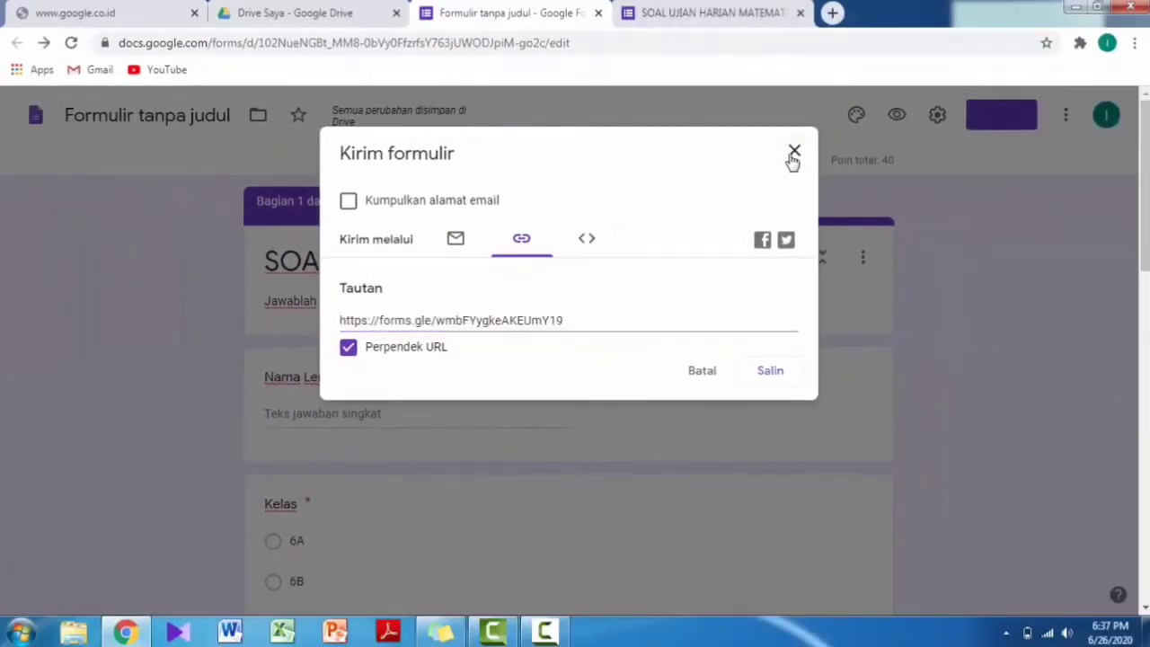
pyautogui.click(793, 155)
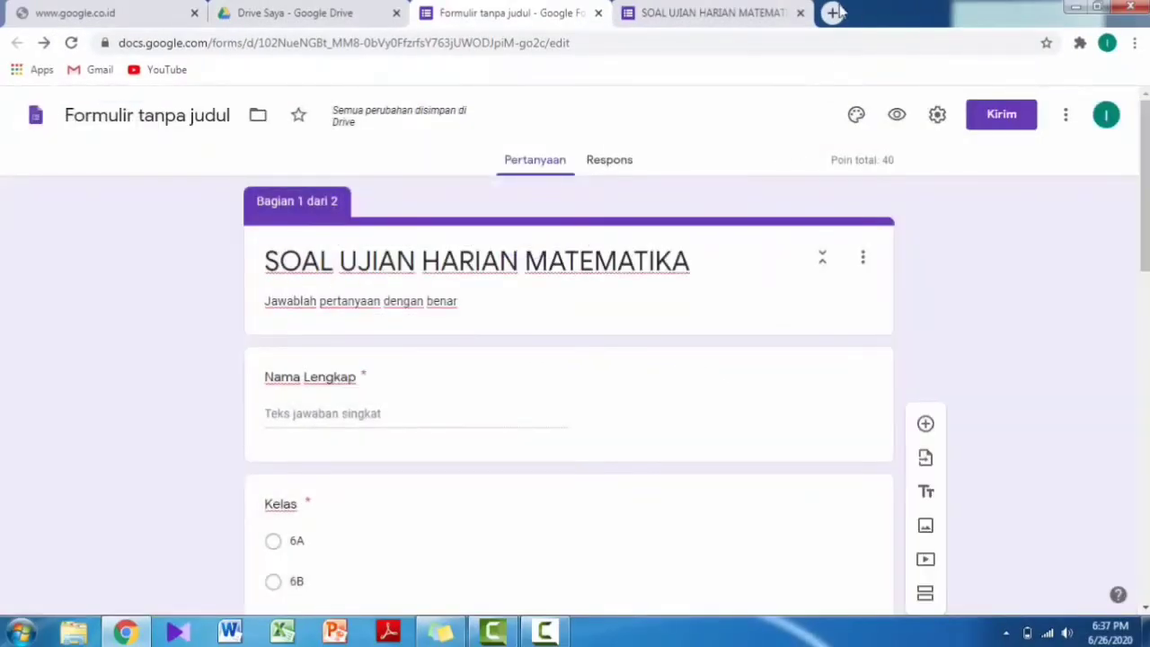
# Open bitly.com in a new browser tab and look over its home page.
pyautogui.click(834, 12)
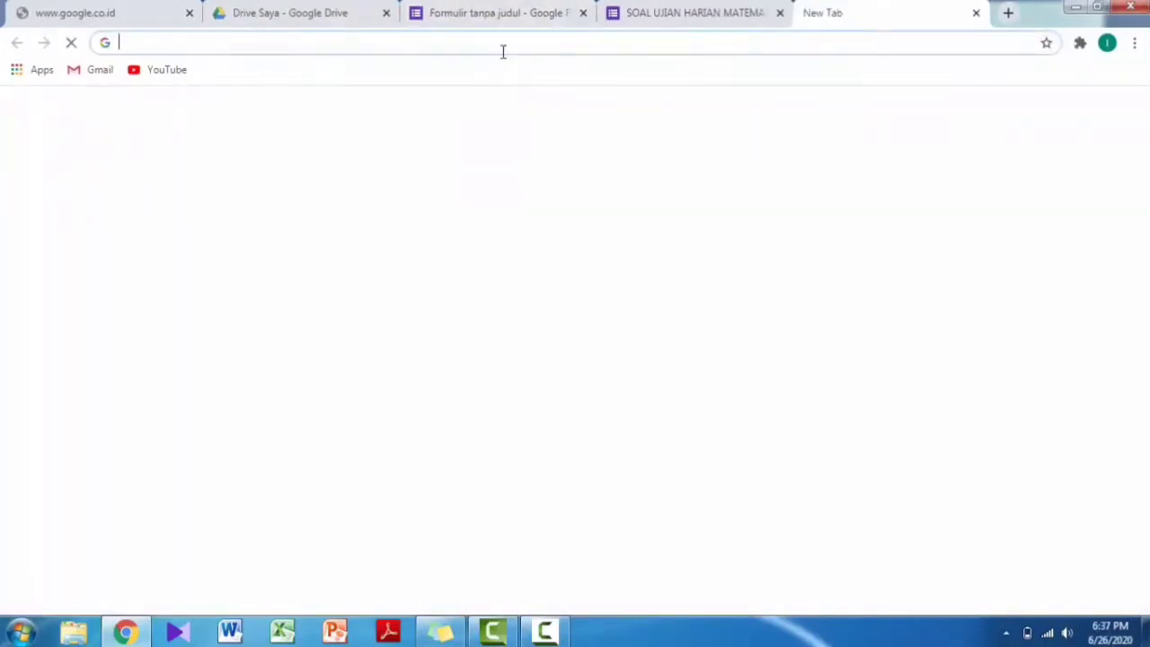
pyautogui.write('bit')
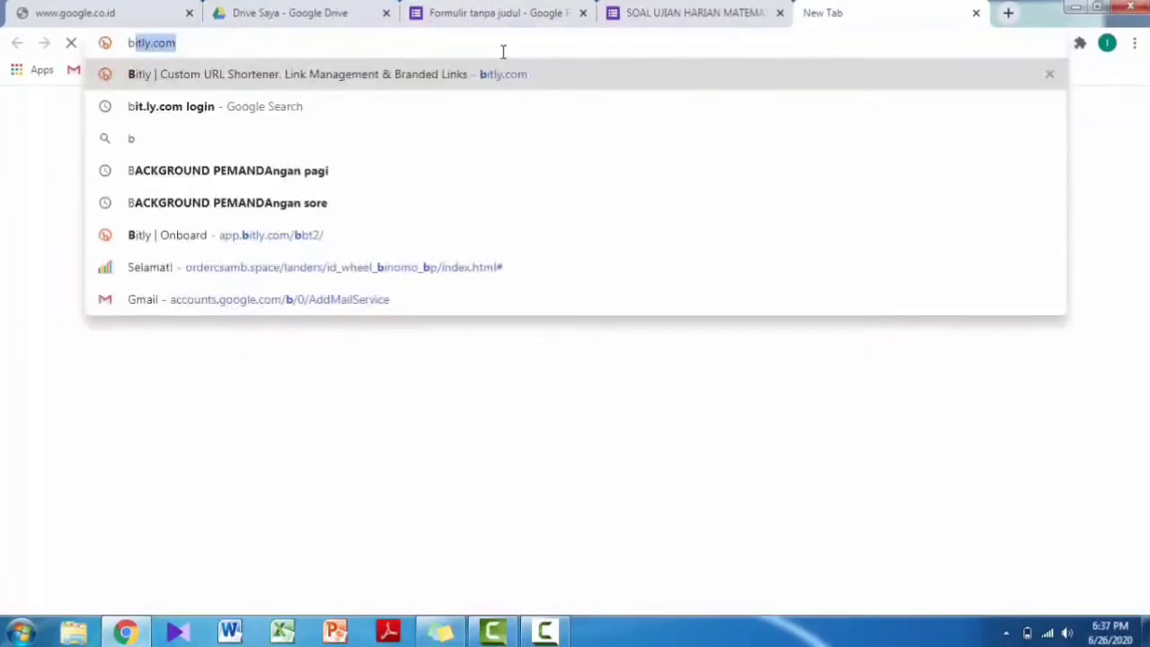
pyautogui.write('ly.com')
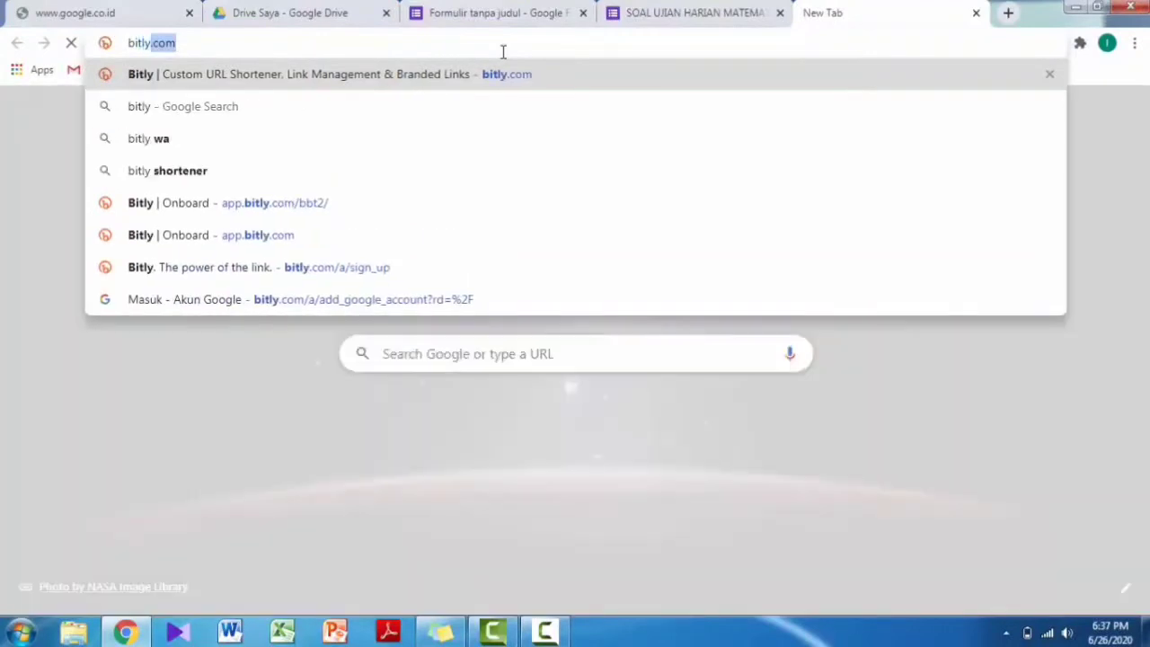
pyautogui.press('Return')
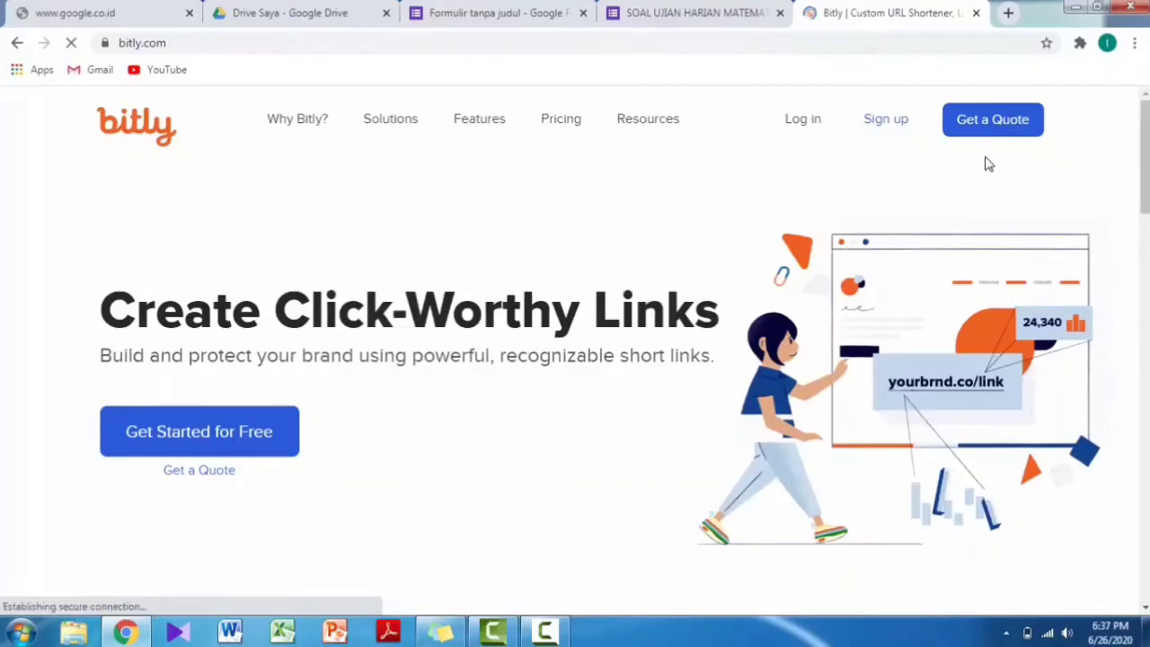
pyautogui.click(1143, 259)
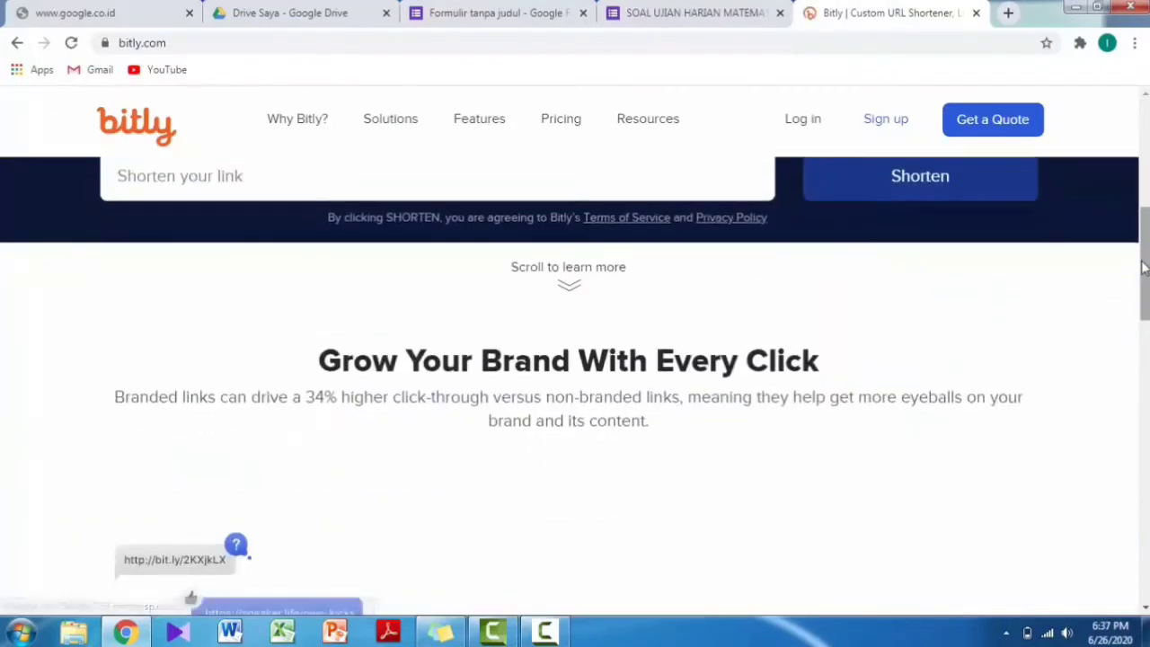
pyautogui.moveTo(1143, 267); pyautogui.dragTo(1145, 129)
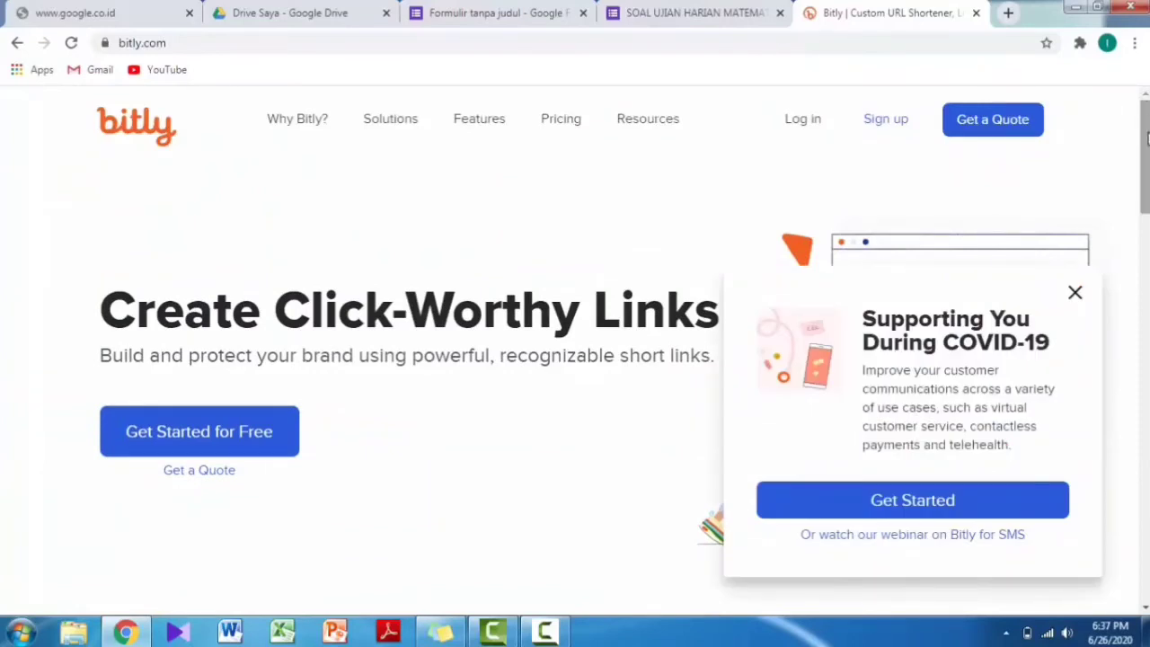
# Log in to Bitly through Google, choosing the second listed account.
pyautogui.click(804, 120)
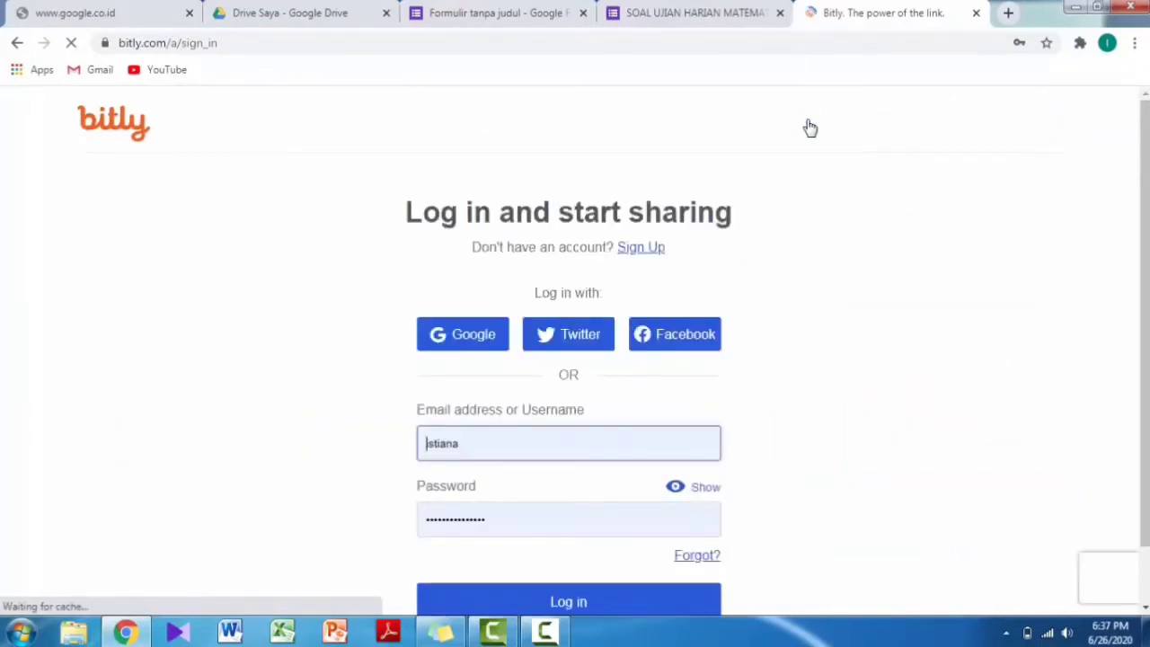
pyautogui.click(530, 447)
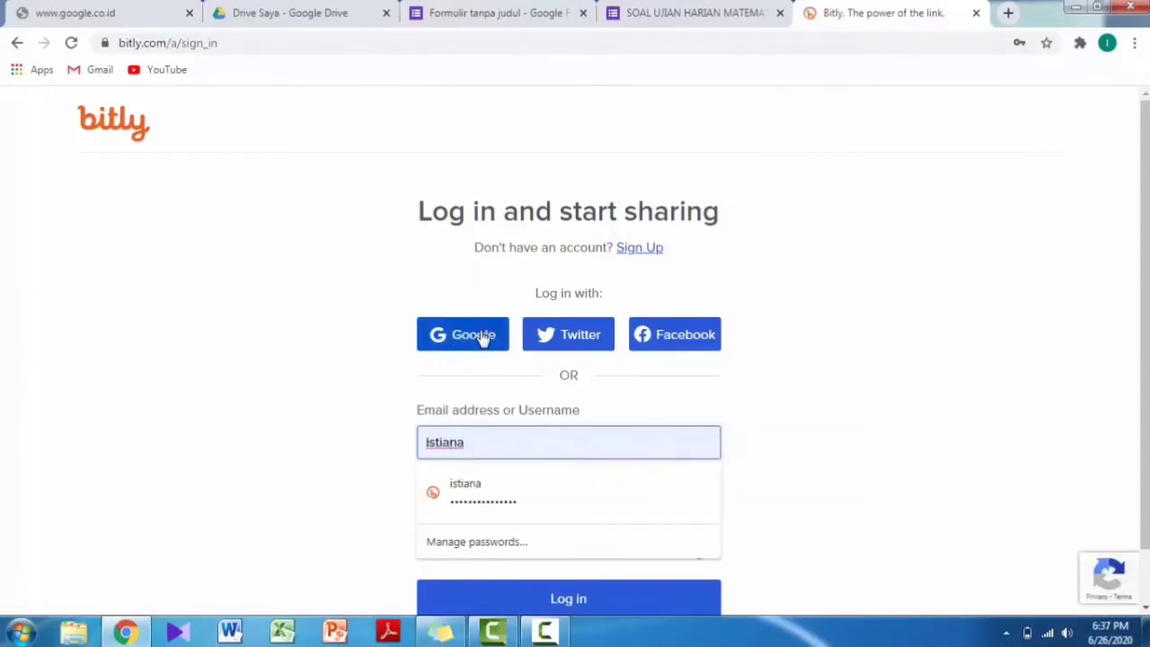
pyautogui.click(476, 335)
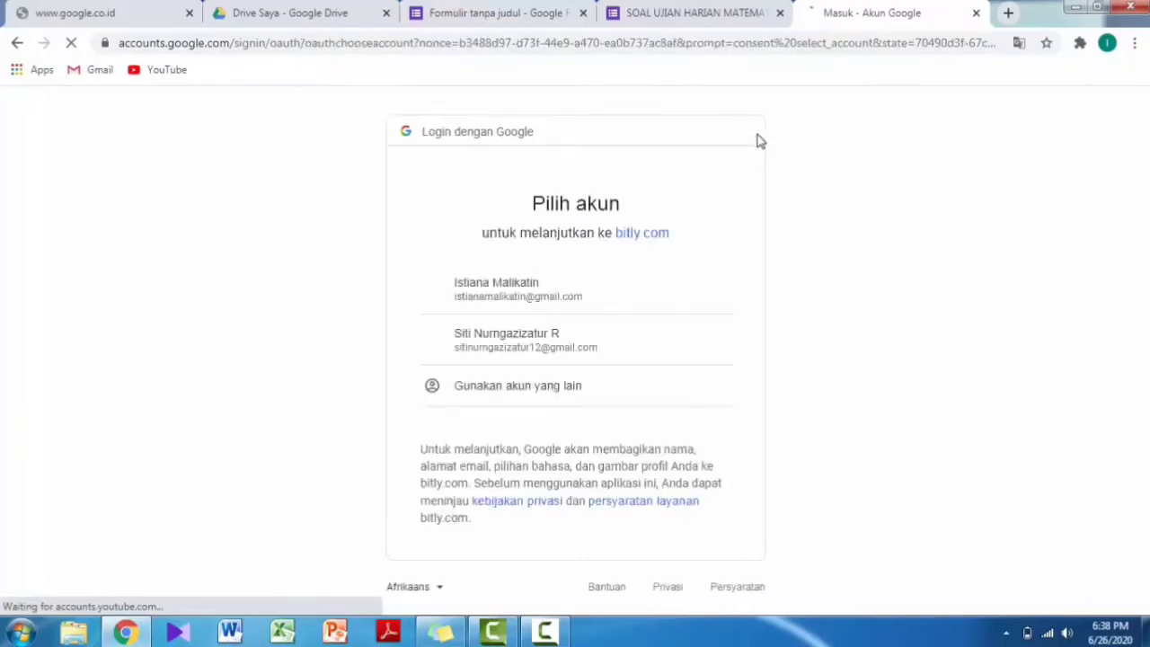
pyautogui.click(519, 351)
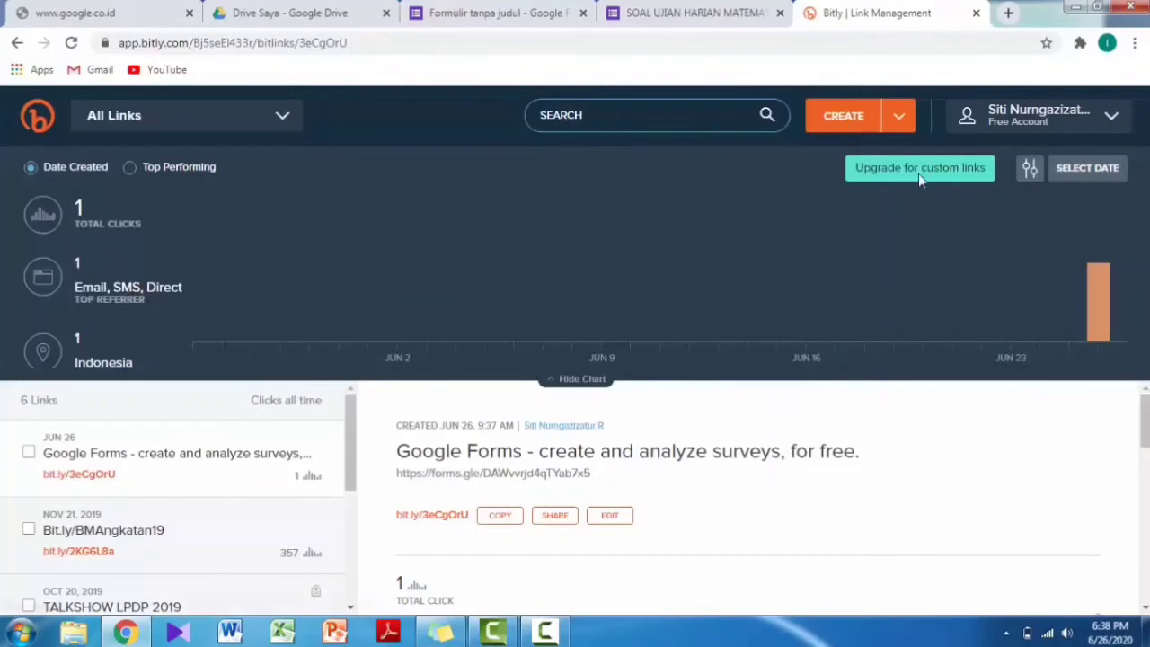
pyautogui.press('b')
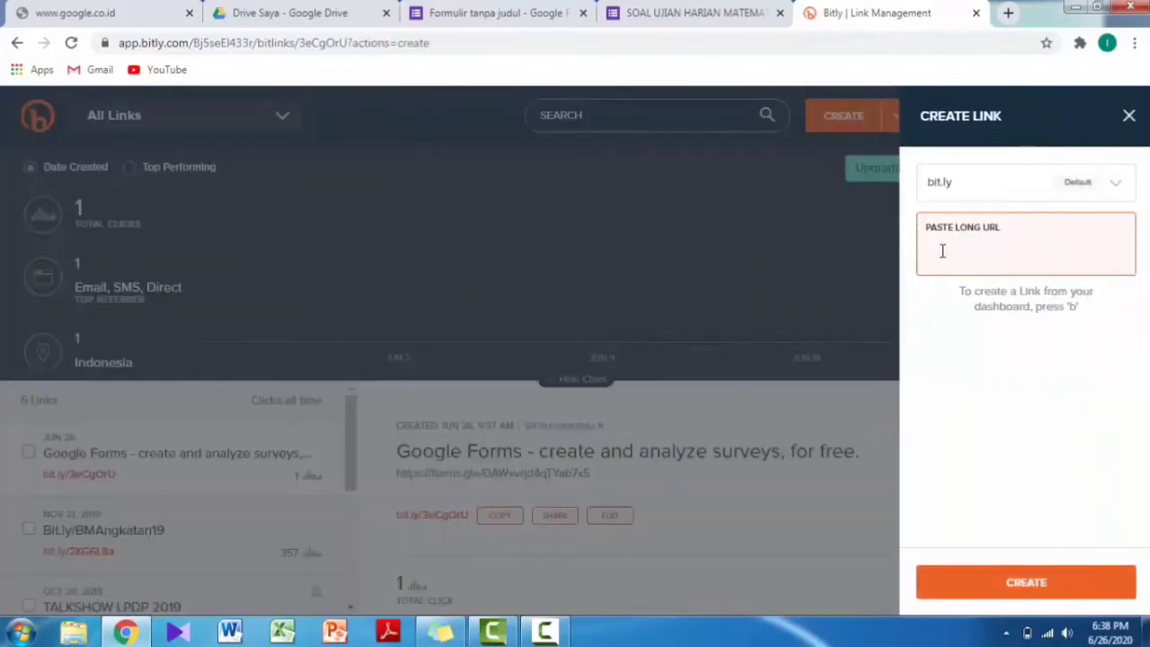
pyautogui.hotkey('ctrl', 'v')
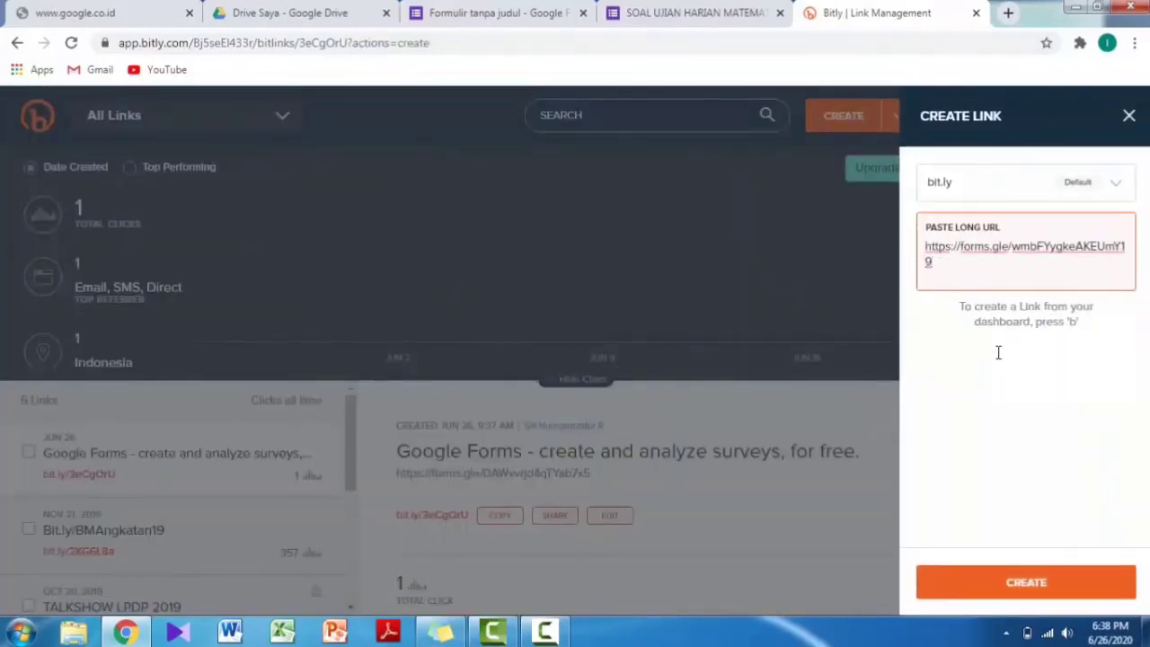
pyautogui.click(1045, 583)
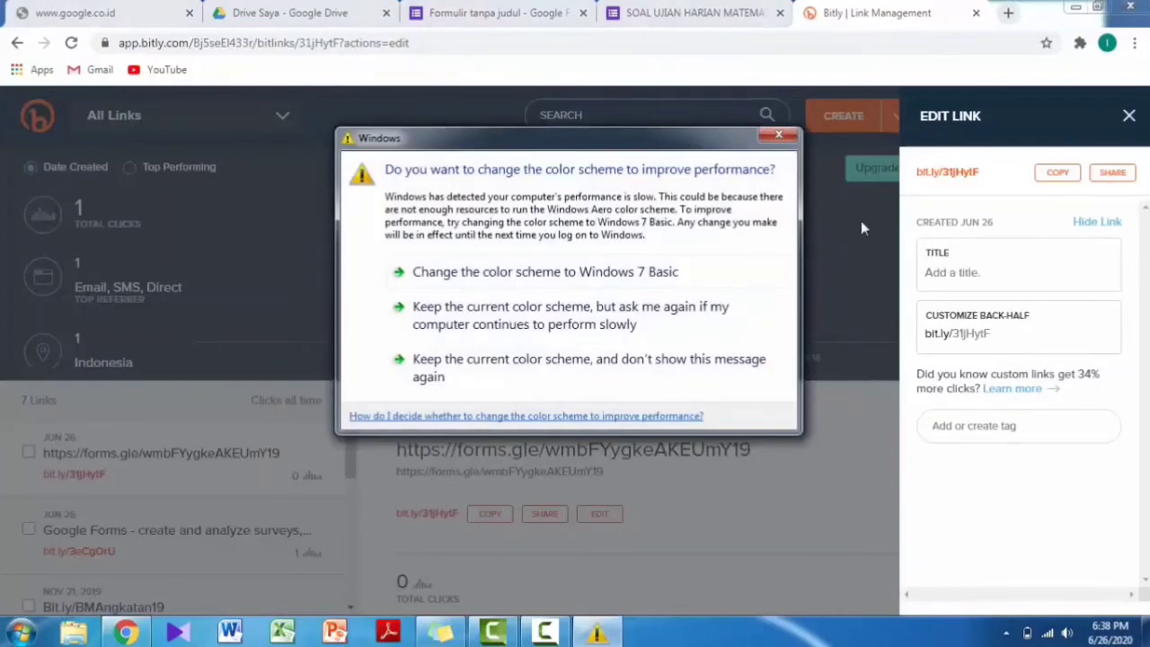
pyautogui.click(778, 135)
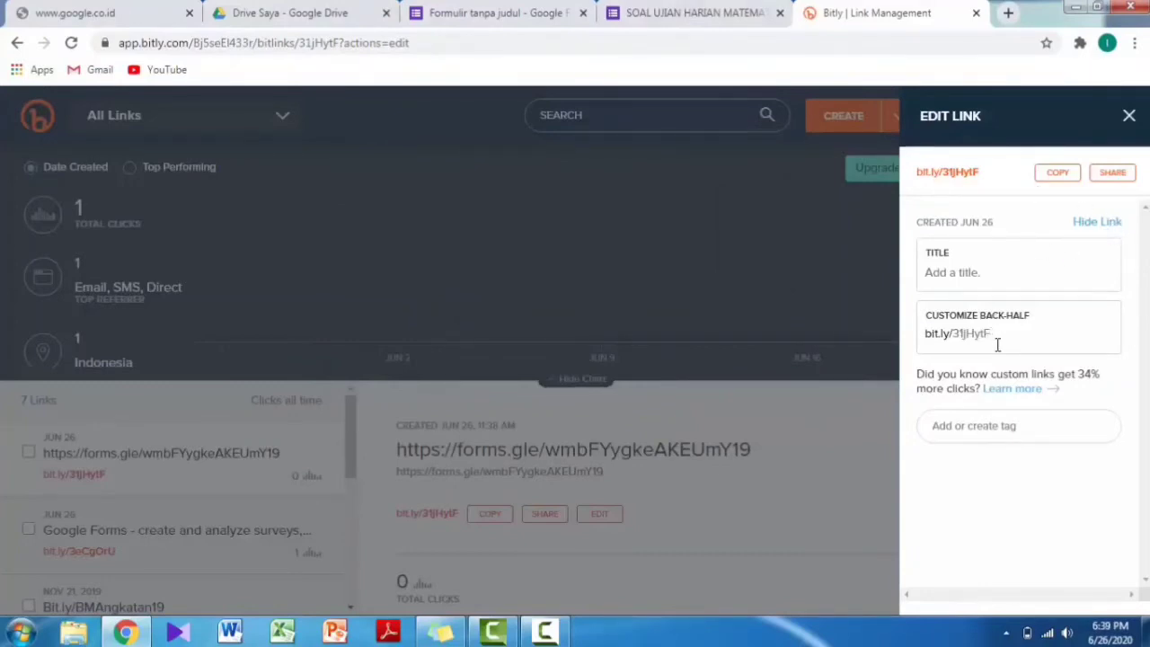
# Try to save "SoalMat" as a tag on the new short link and clear the tag entry.
pyautogui.click(1005, 426)
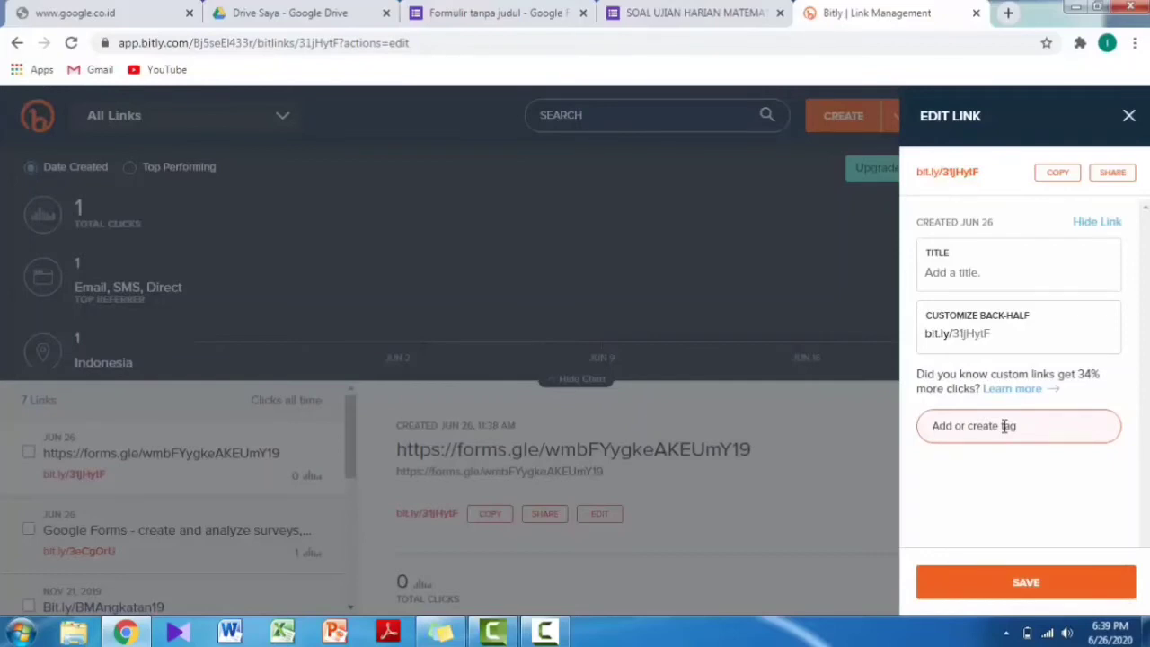
pyautogui.write('Soal')
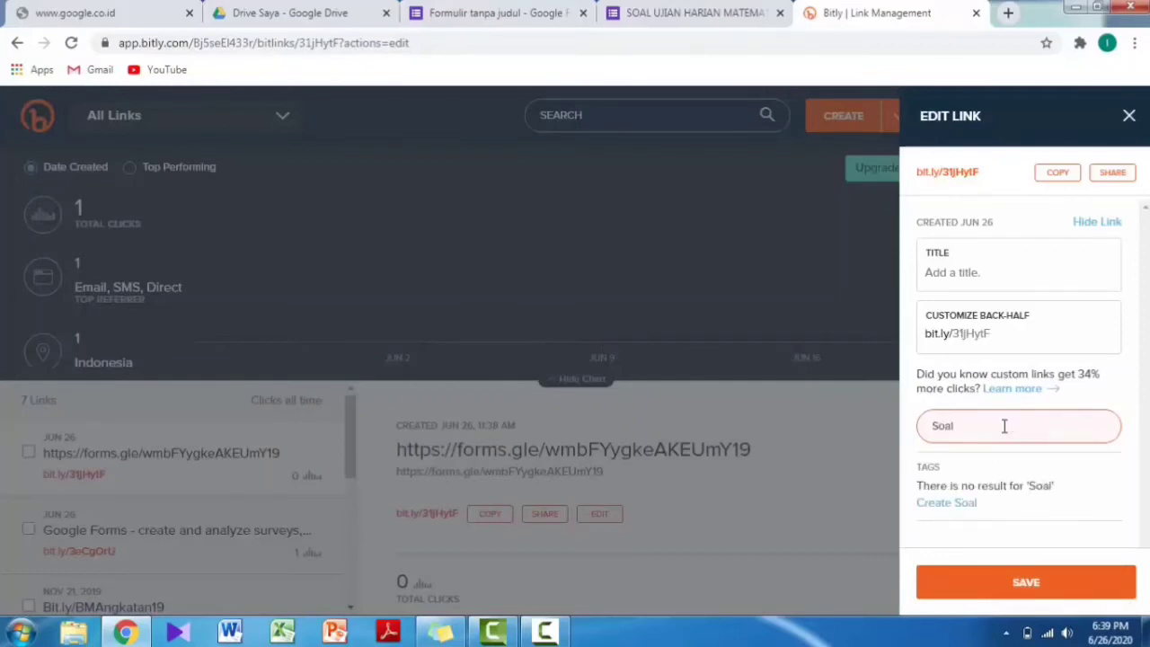
pyautogui.write('Mat')
pyautogui.click(1023, 585)
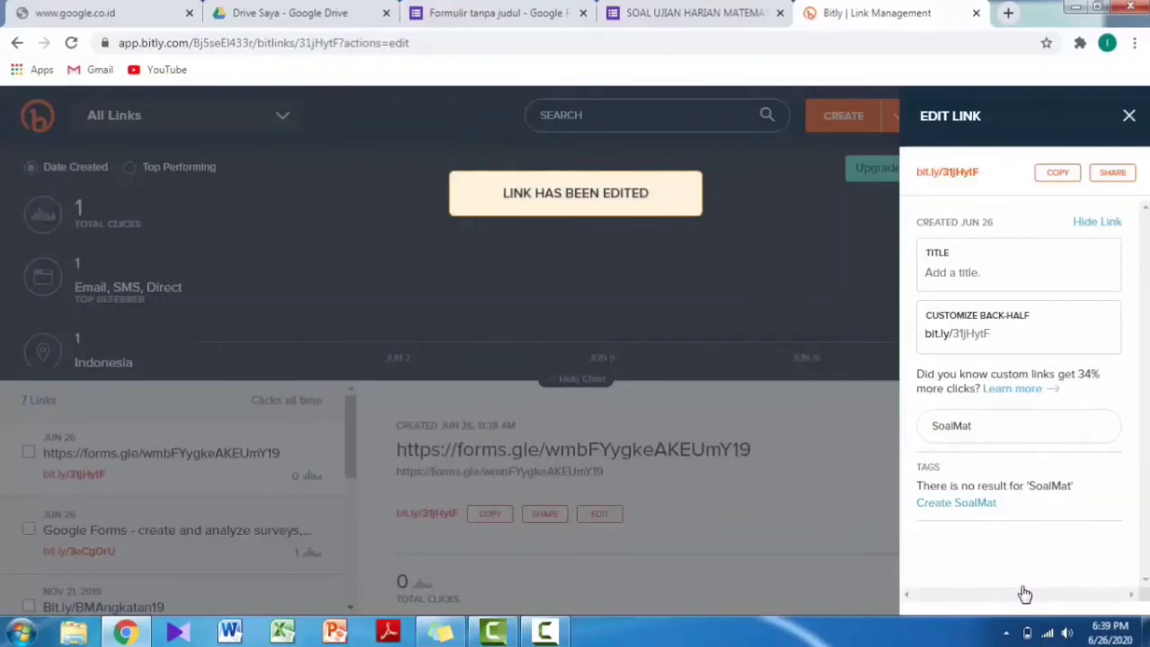
pyautogui.click(1005, 425)
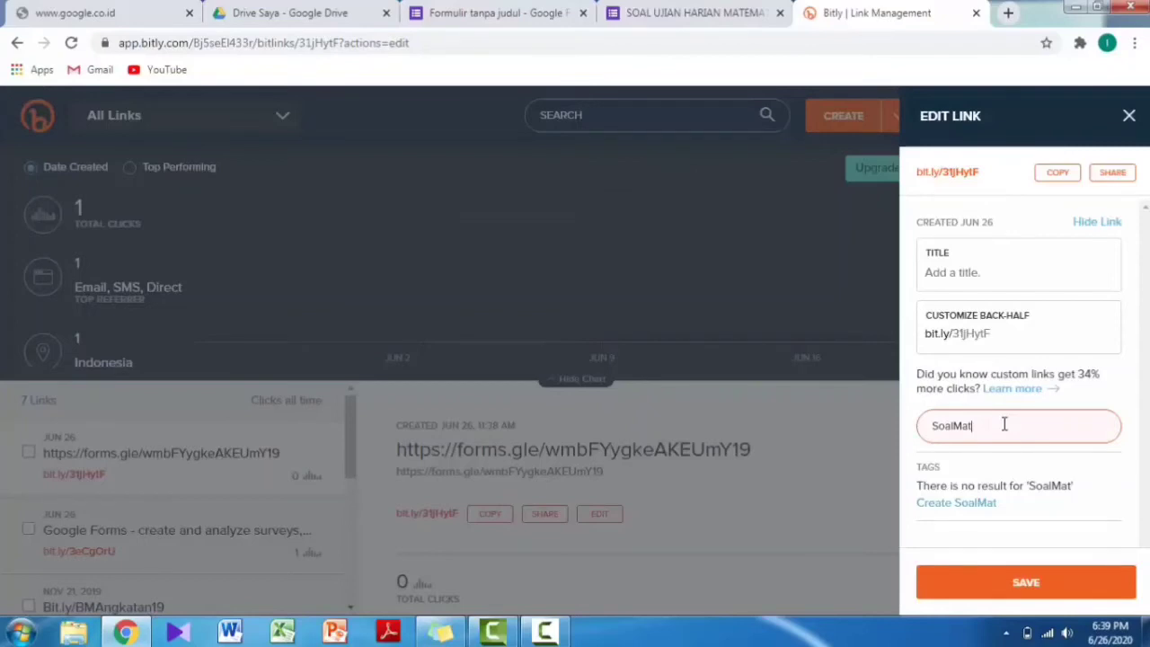
pyautogui.press('BackSpace')
pyautogui.press('BackSpace')
pyautogui.press('BackSpace')
pyautogui.press('BackSpace')
pyautogui.press('BackSpace')
pyautogui.press('BackSpace')
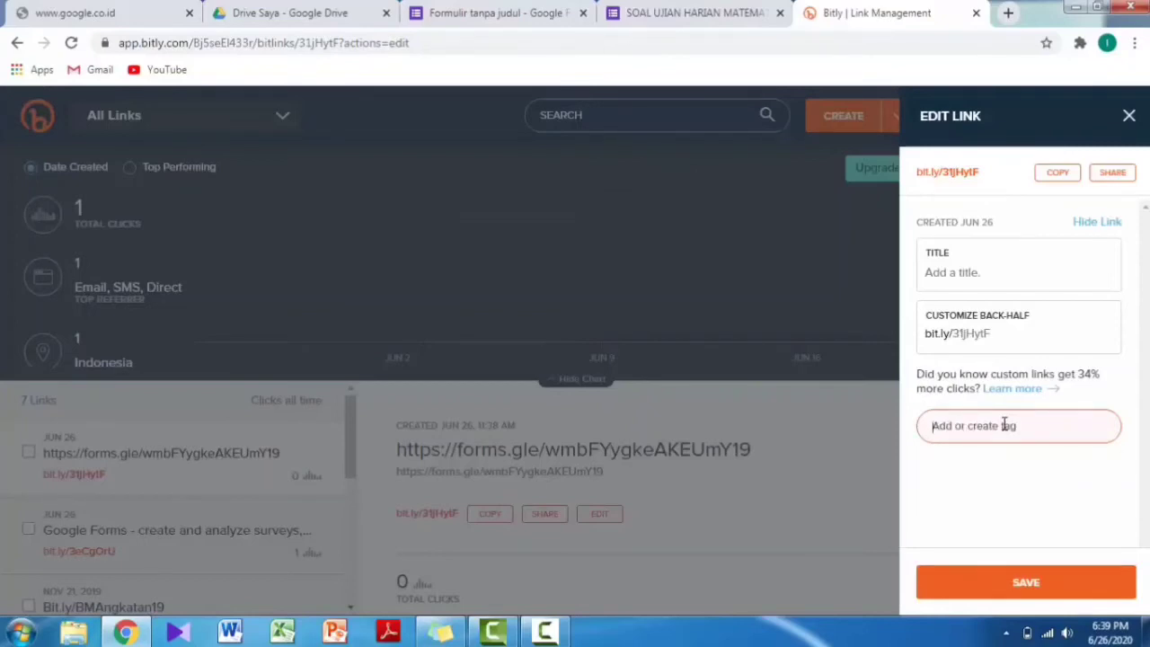
# Try to customize the short link's back-half as "SoalMat" and, as an alternative, "SoalMtk".
pyautogui.click(1021, 334)
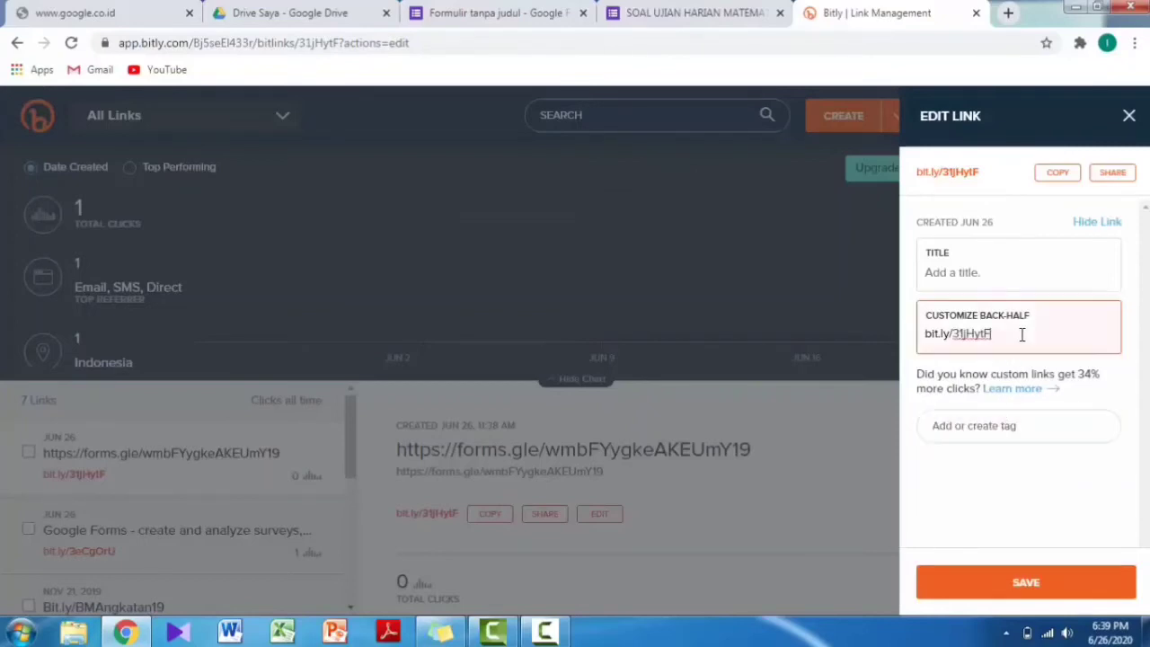
pyautogui.press('BackSpace')
pyautogui.press('BackSpace')
pyautogui.press('BackSpace')
pyautogui.press('BackSpace')
pyautogui.press('BackSpace')
pyautogui.write('SoalMat')
pyautogui.click(1022, 590)
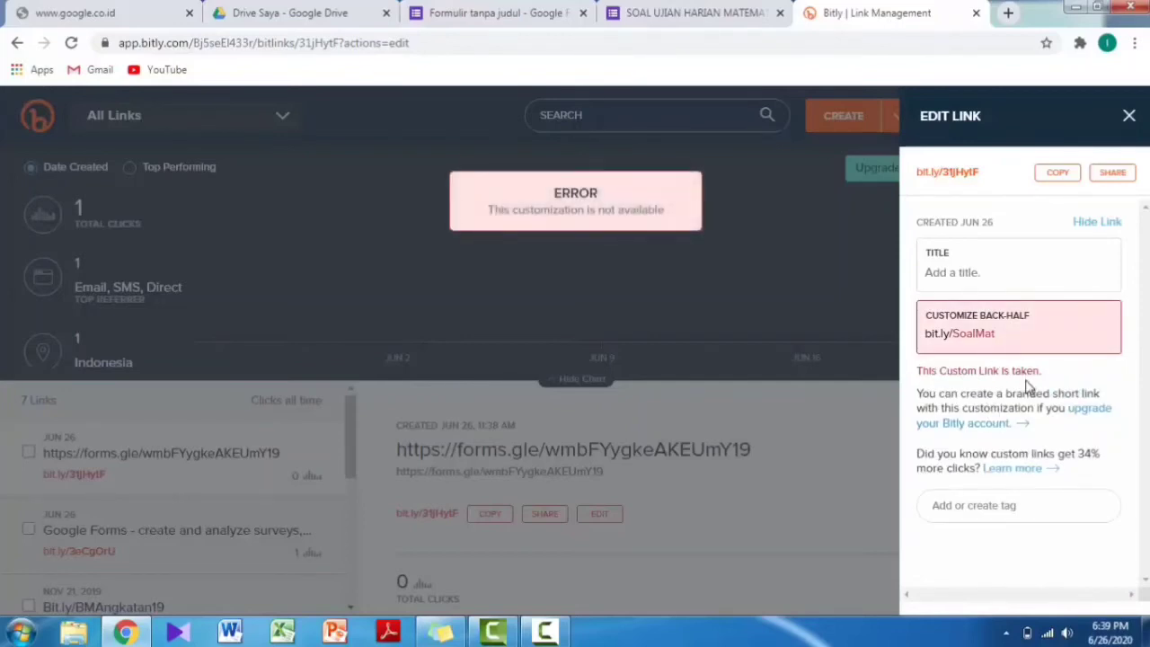
pyautogui.click(997, 334)
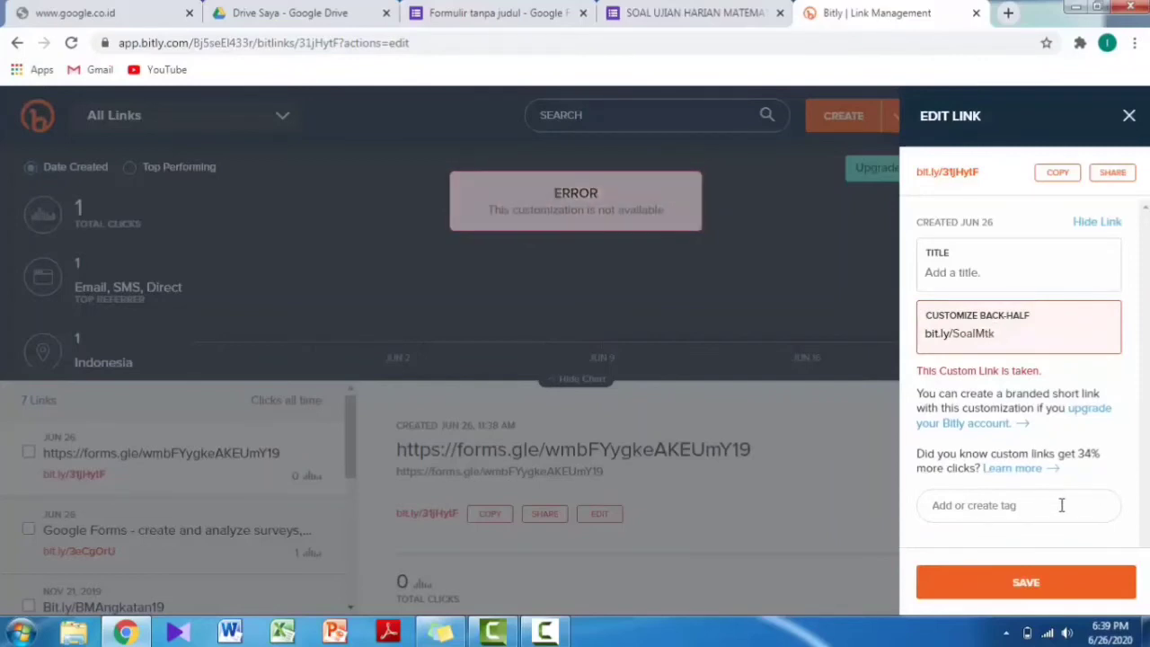
pyautogui.click(1050, 580)
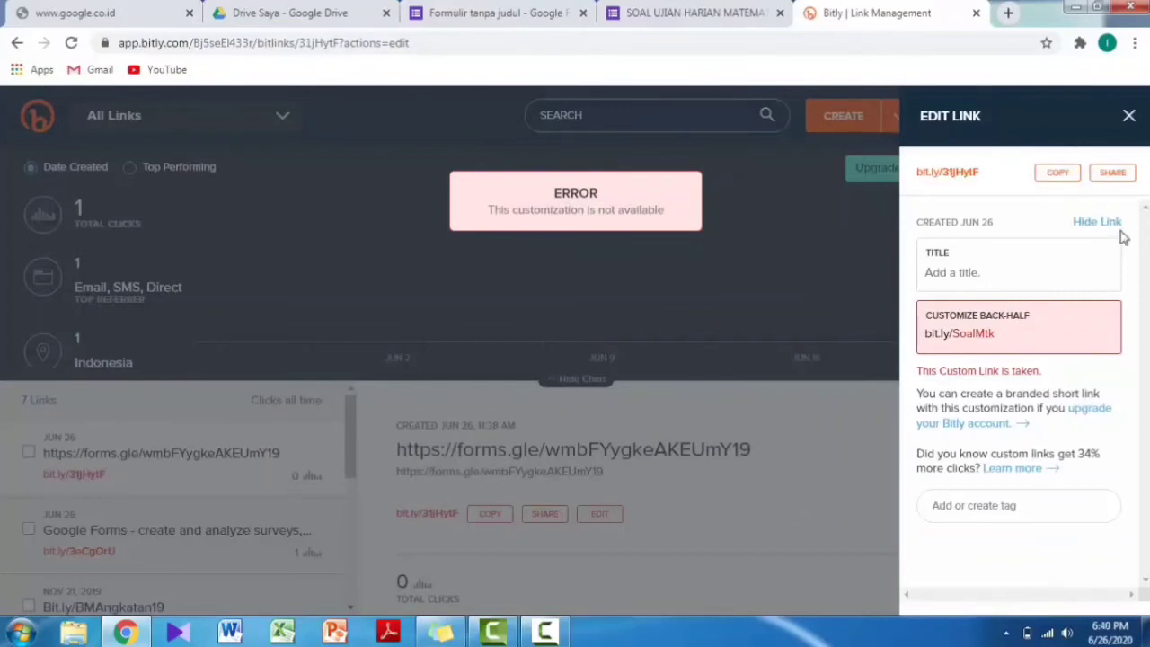
# Enter "Soal Matematika" as the short link's title and submit the link edits.
pyautogui.click(1009, 261)
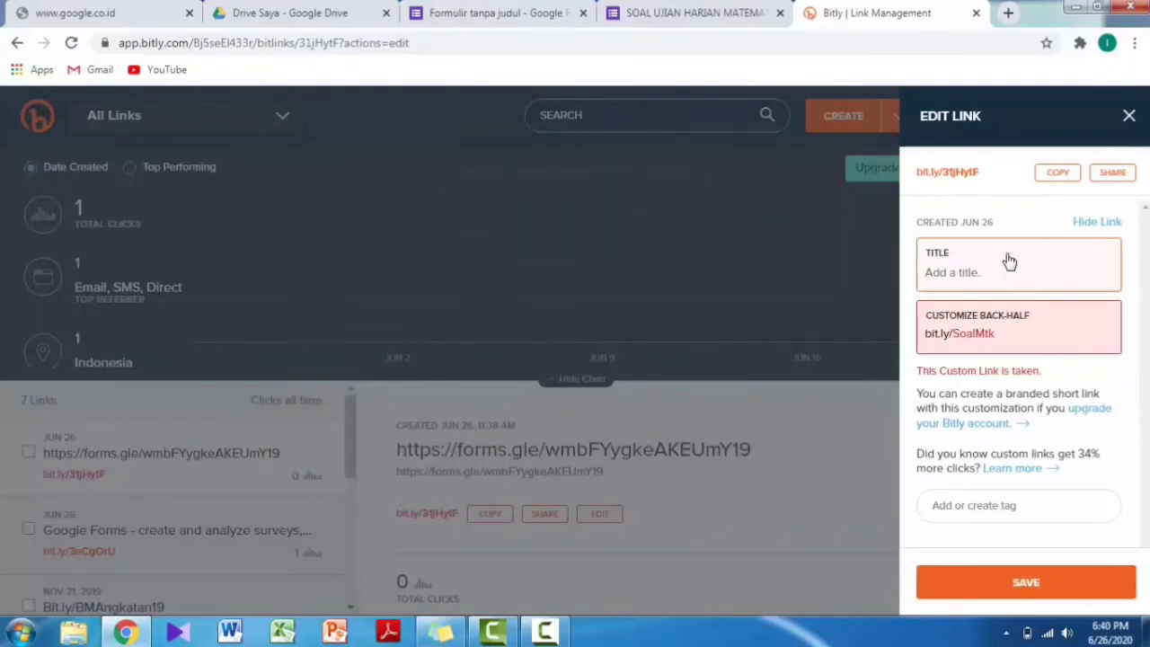
pyautogui.write('Soal Matematika')
pyautogui.press('BackSpace')
pyautogui.press('BackSpace')
pyautogui.write('i')
pyautogui.click(1014, 589)
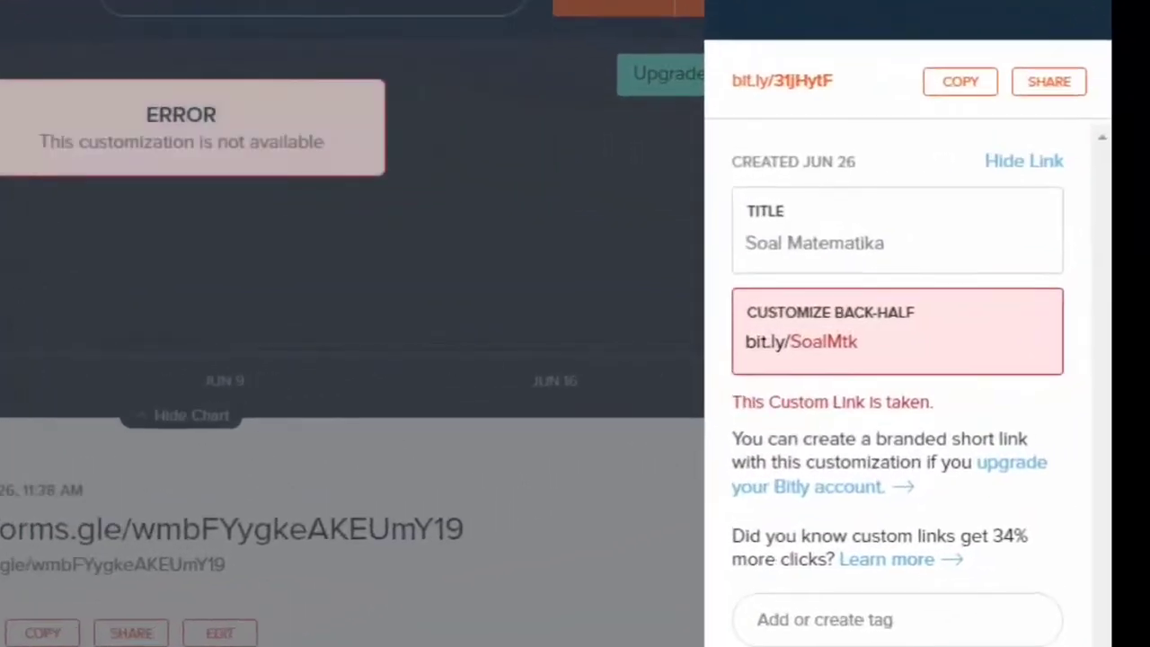
# Restore the link's back-half to "31jHytF", save the link edits and close the link editor.
pyautogui.click(854, 353)
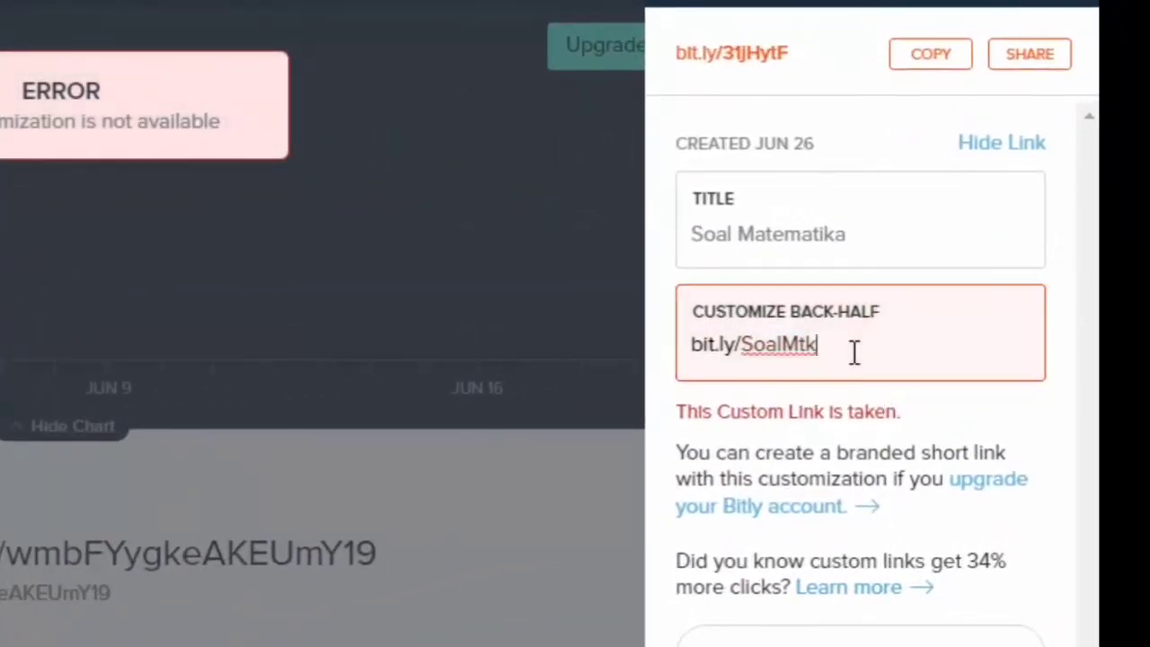
pyautogui.press('BackSpace')
pyautogui.press('BackSpace')
pyautogui.press('BackSpace')
pyautogui.press('BackSpace')
pyautogui.press('BackSpace')
pyautogui.press('BackSpace')
pyautogui.press('BackSpace')
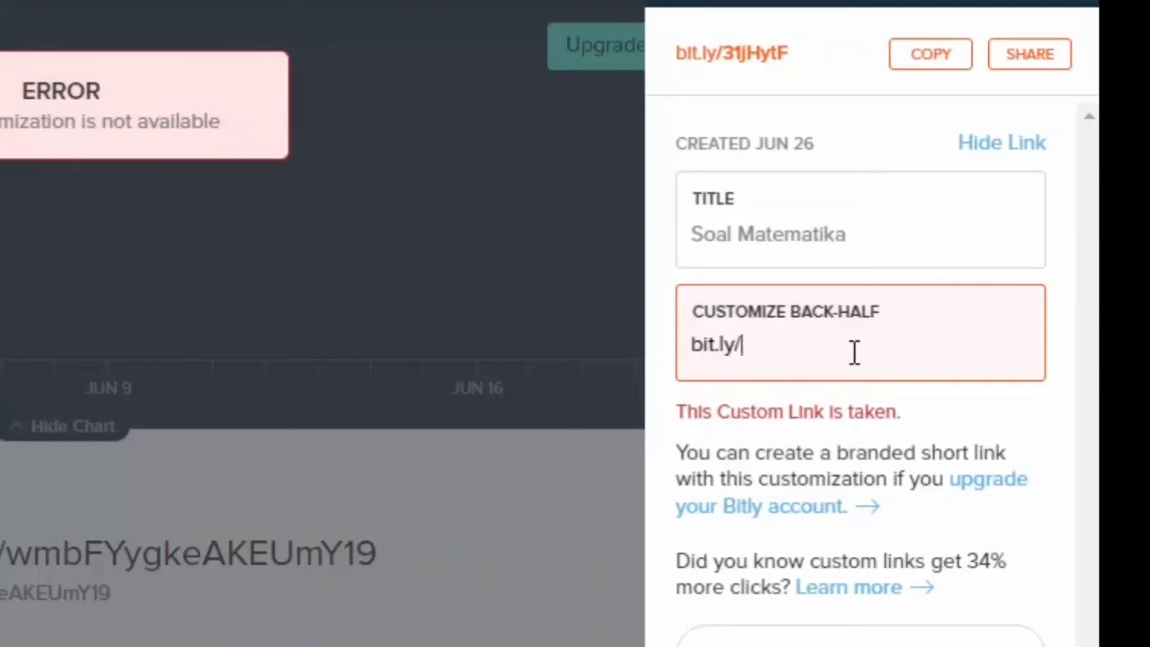
pyautogui.write('31j')
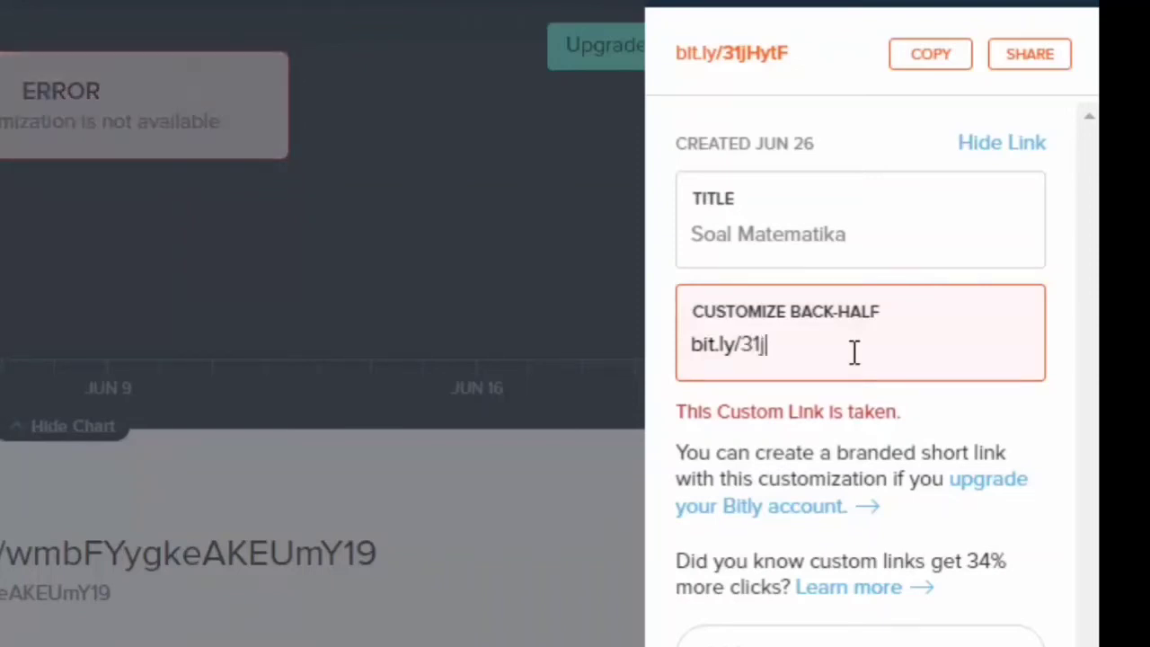
pyautogui.write('H')
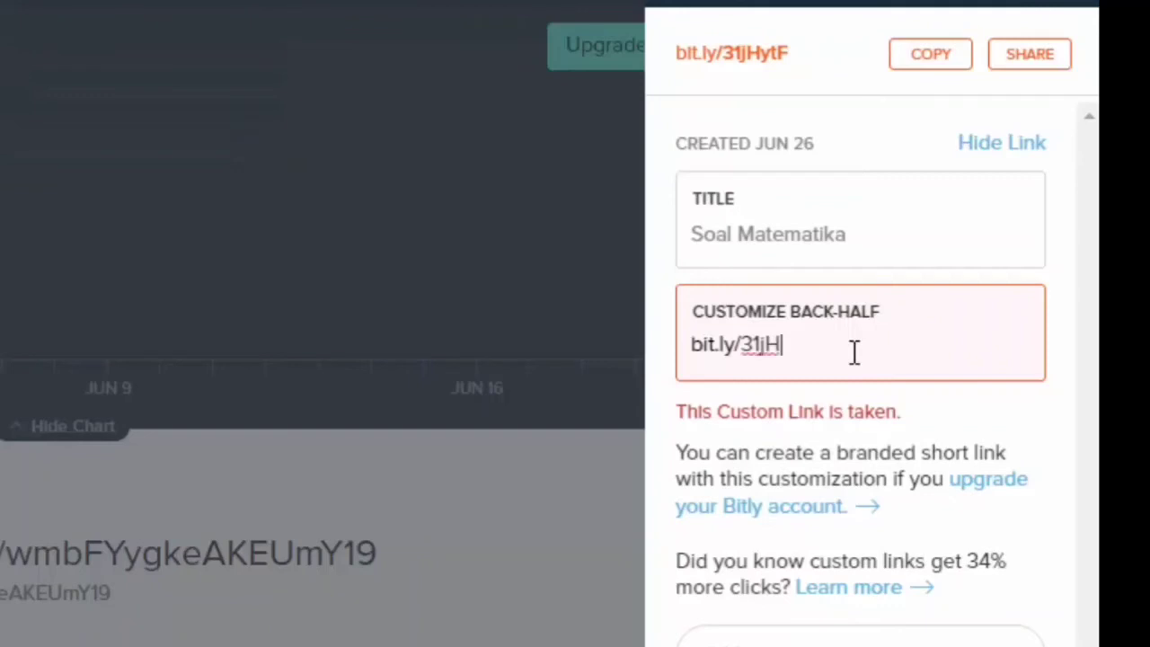
pyautogui.write('ytF')
pyautogui.click(907, 614)
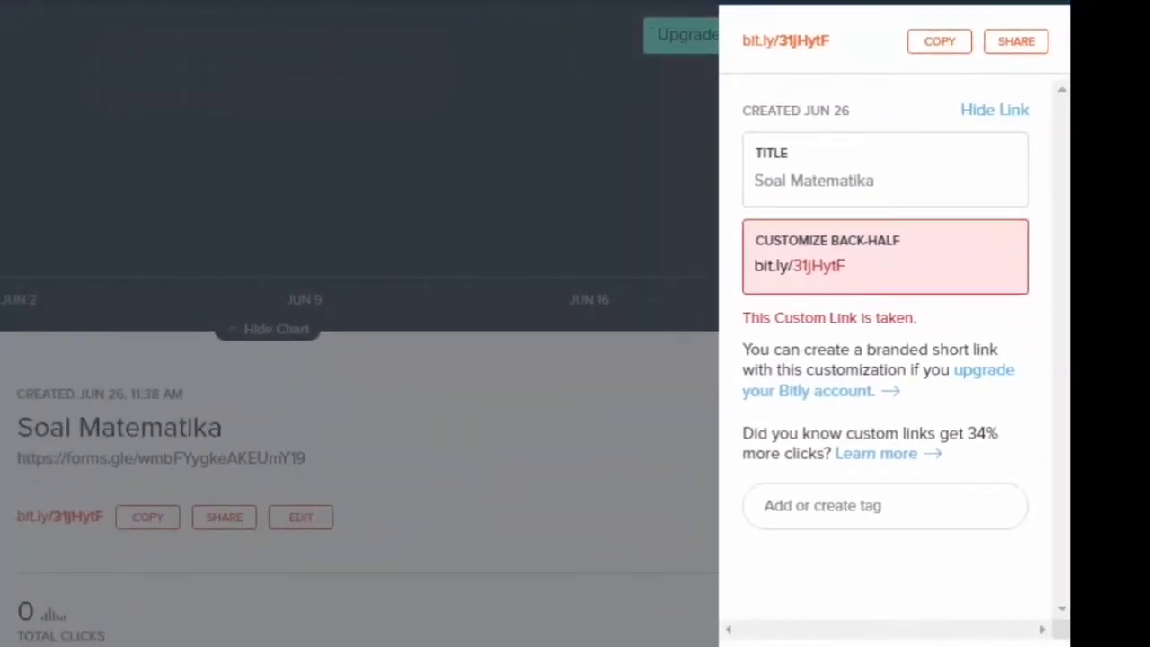
pyautogui.click(1060, 19)
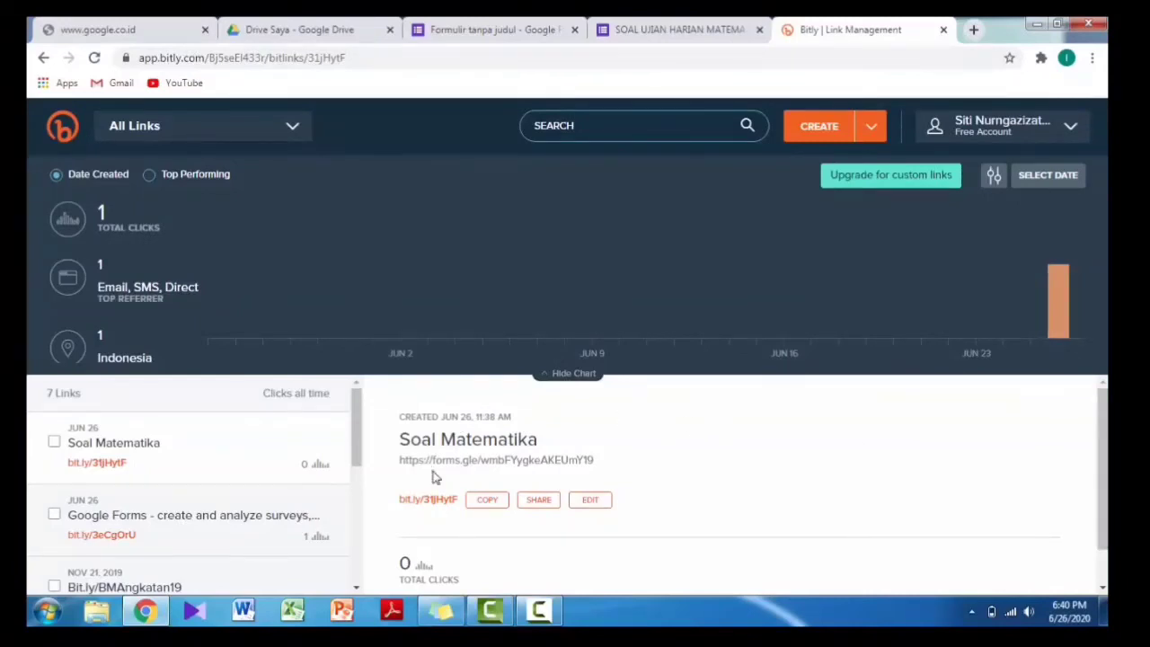
# Copy the Soal Matematika short link and open it in a new browser tab.
pyautogui.click(483, 503)
pyautogui.click(975, 31)
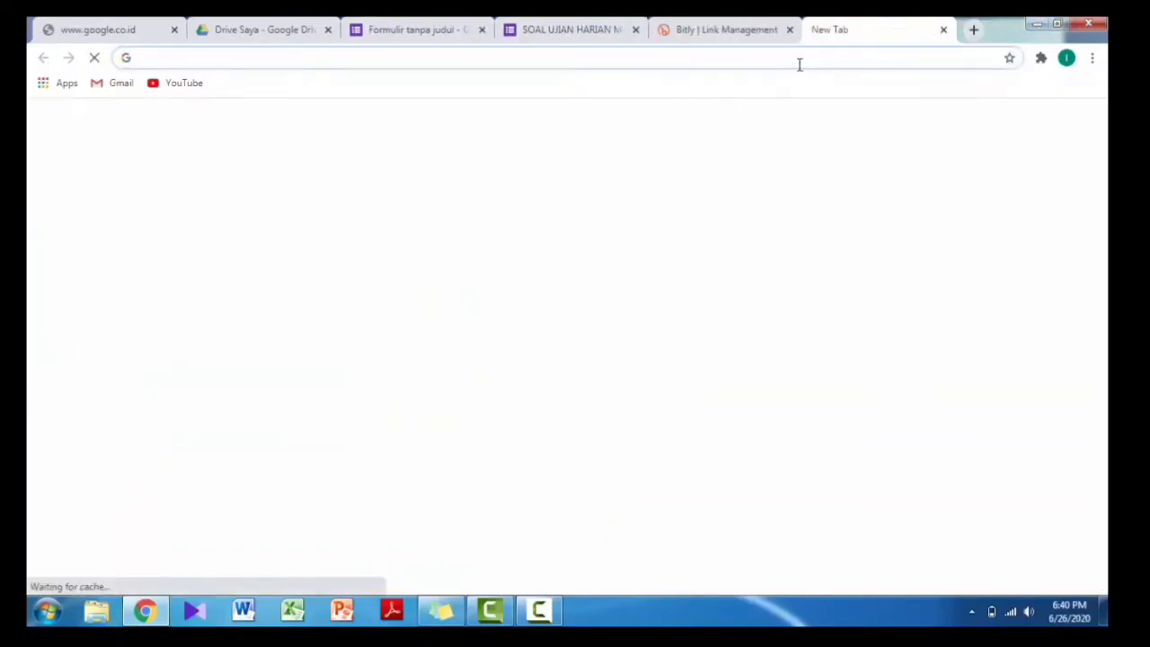
pyautogui.hotkey('ctrl', 'v')
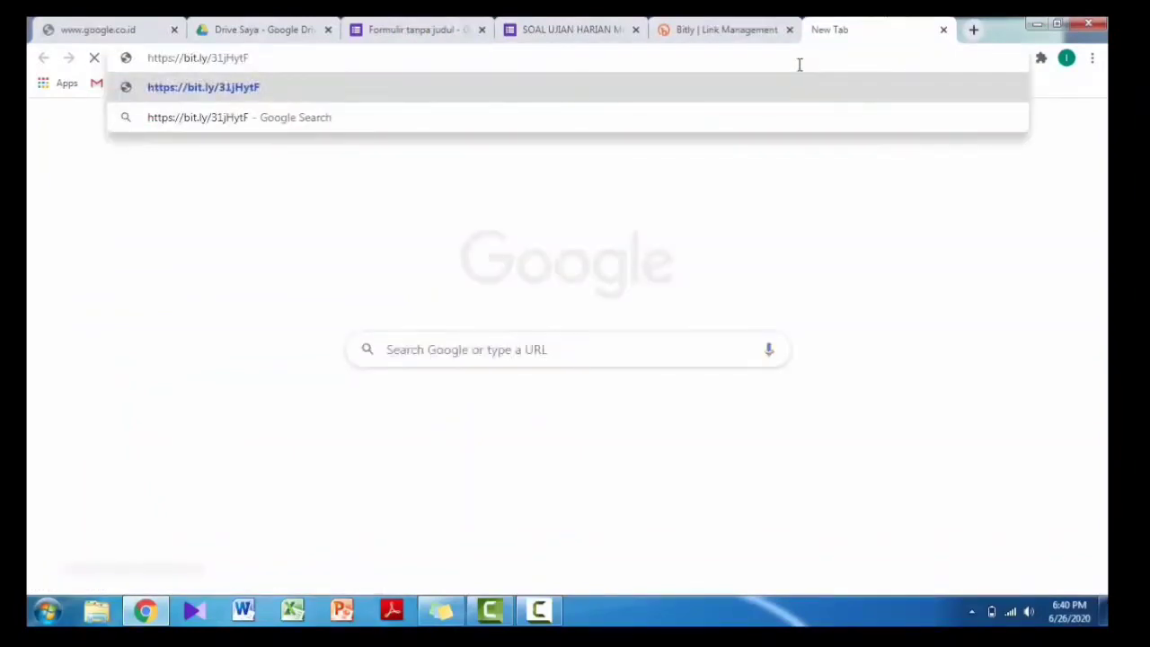
pyautogui.press('Return')
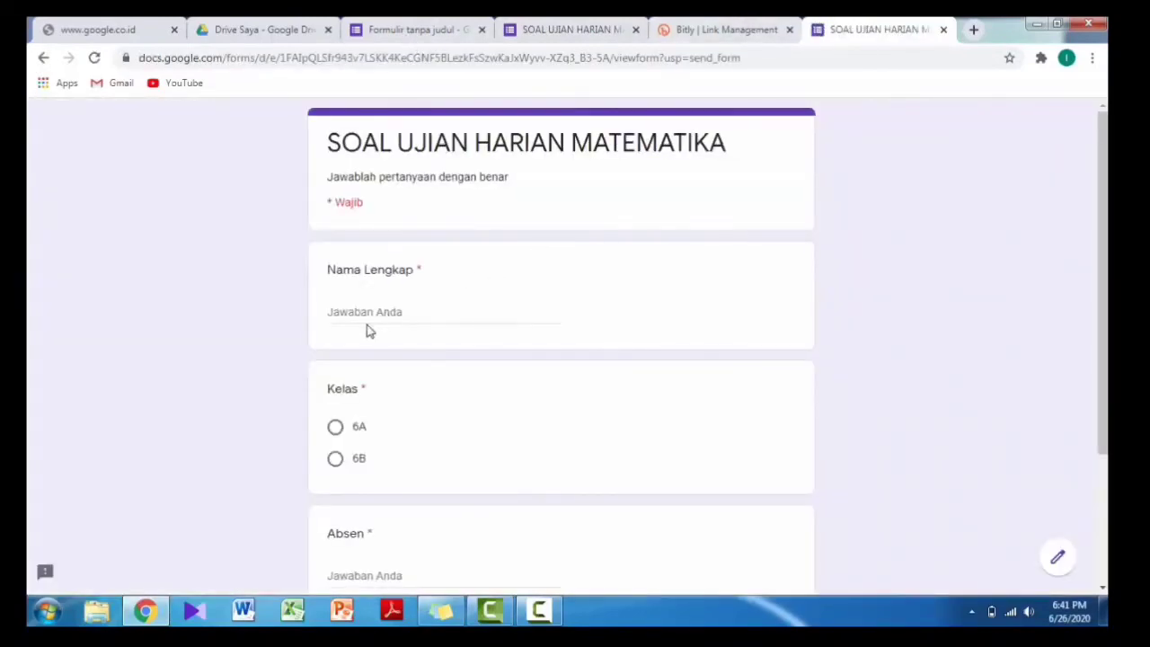
# Fill in the student's full name, choose class 6A, enter 2 for Absen, and continue to the exam section.
pyautogui.click(396, 307)
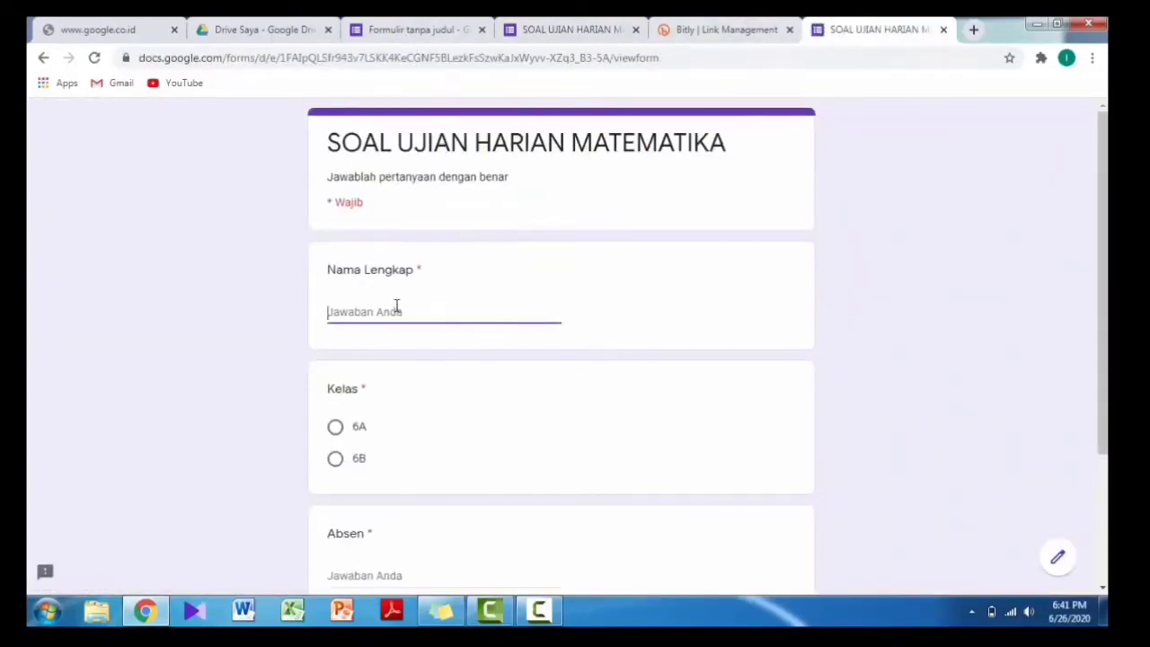
pyautogui.write('Azizah')
pyautogui.click(334, 428)
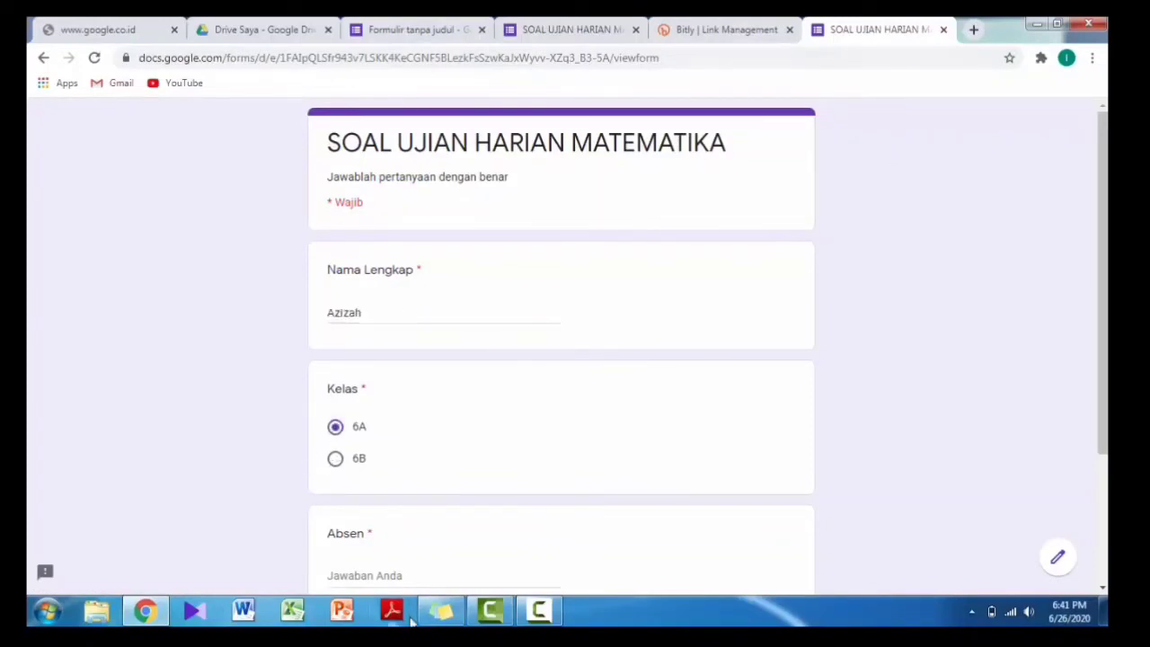
pyautogui.click(370, 576)
pyautogui.write('2')
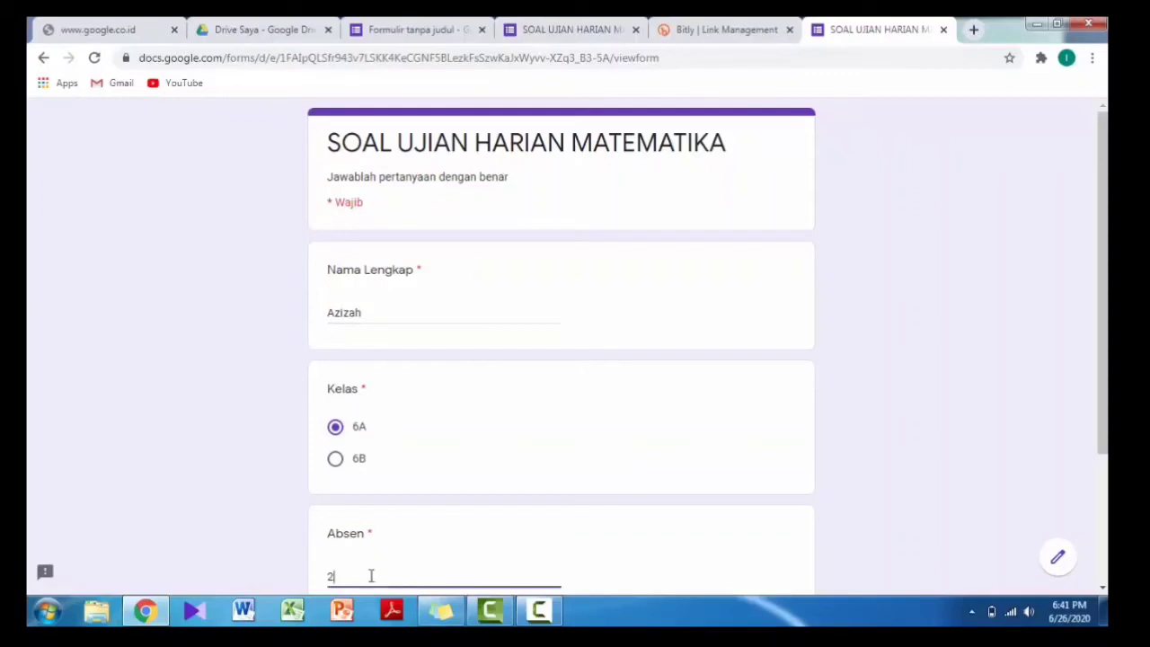
pyautogui.click(177, 511)
pyautogui.scroll(-2, 177, 511)
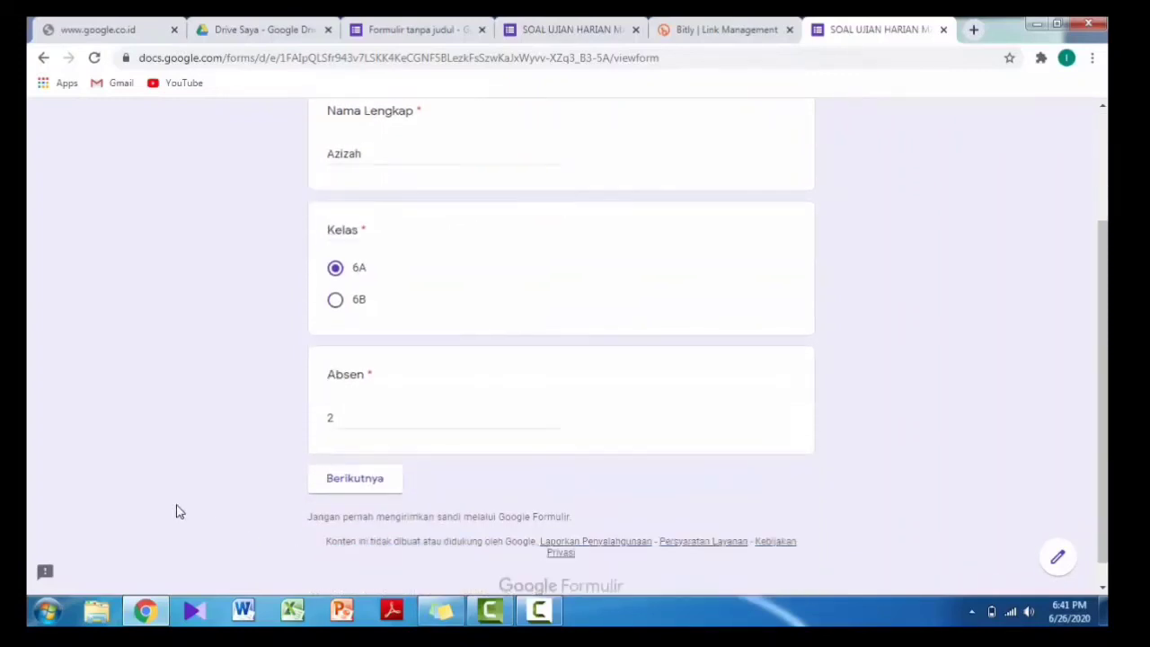
pyautogui.click(355, 482)
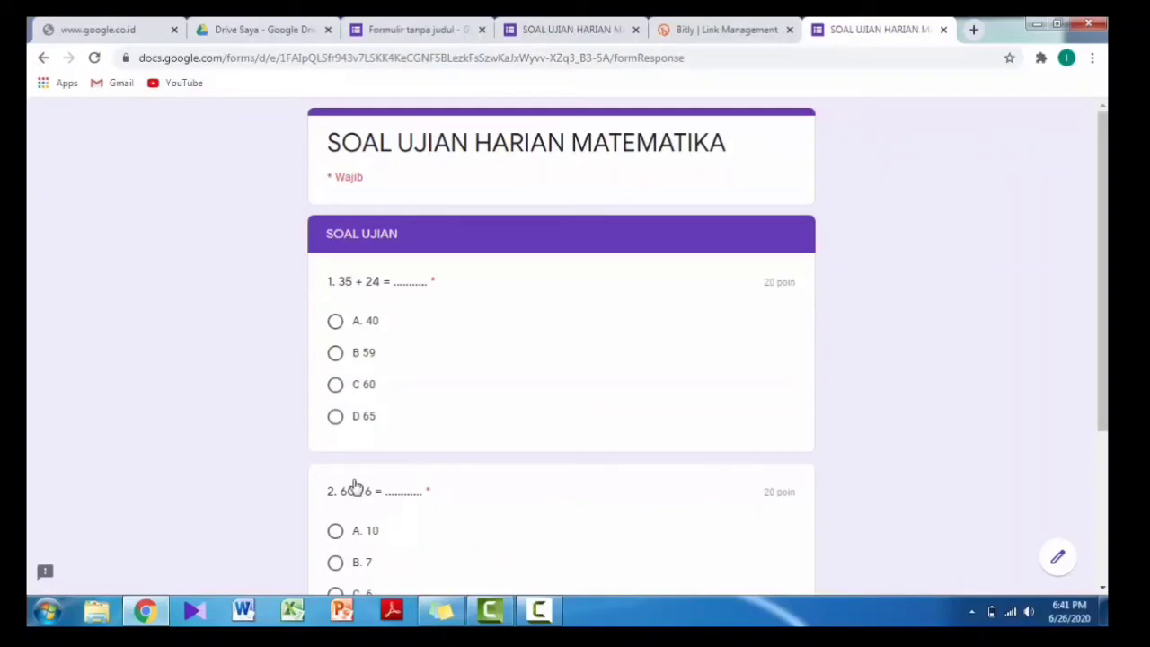
# Answer question 1 with "B 59" and question 2 with "A. 10", and submit the exam.
pyautogui.click(335, 354)
pyautogui.scroll(-1, 855, 297)
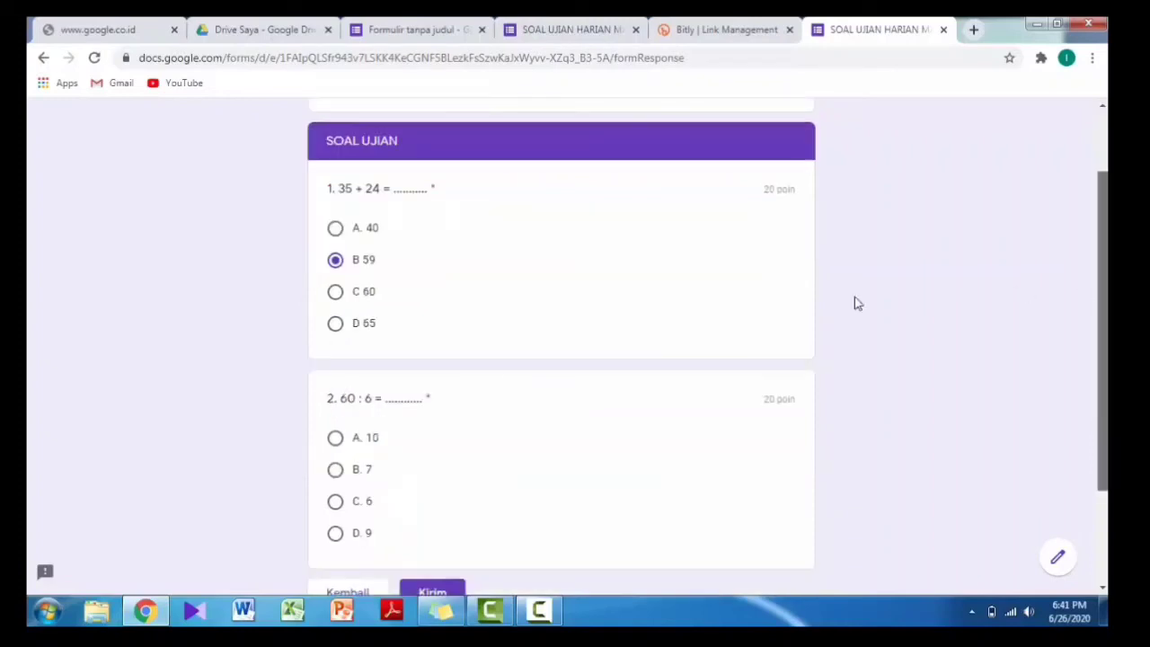
pyautogui.click(335, 439)
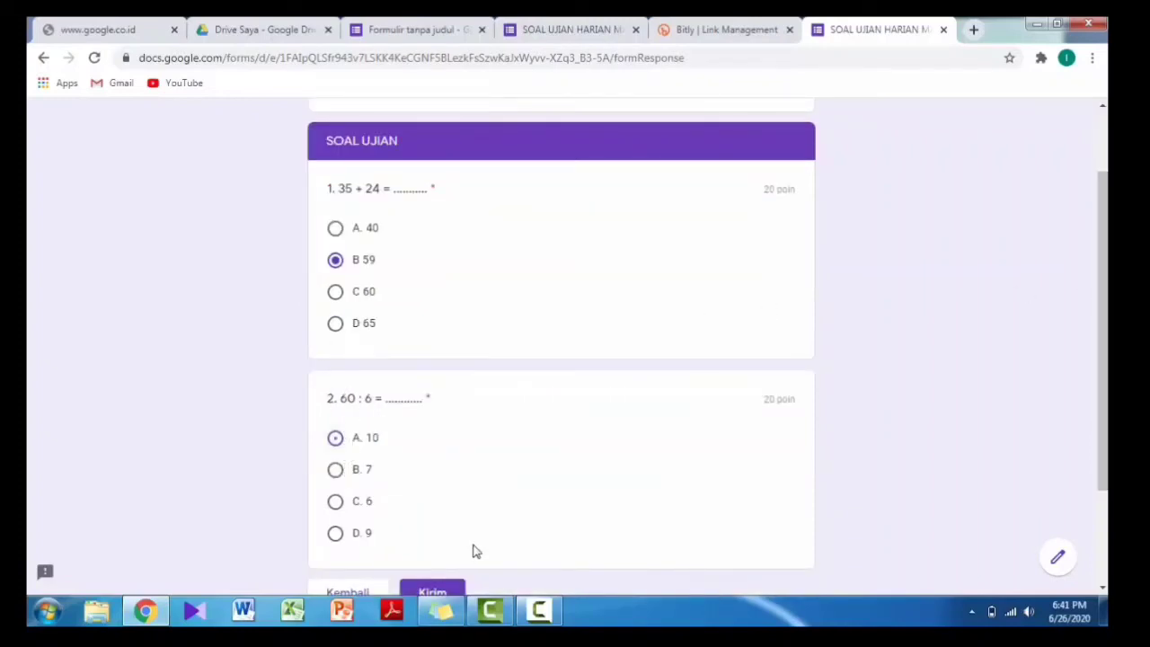
pyautogui.click(424, 593)
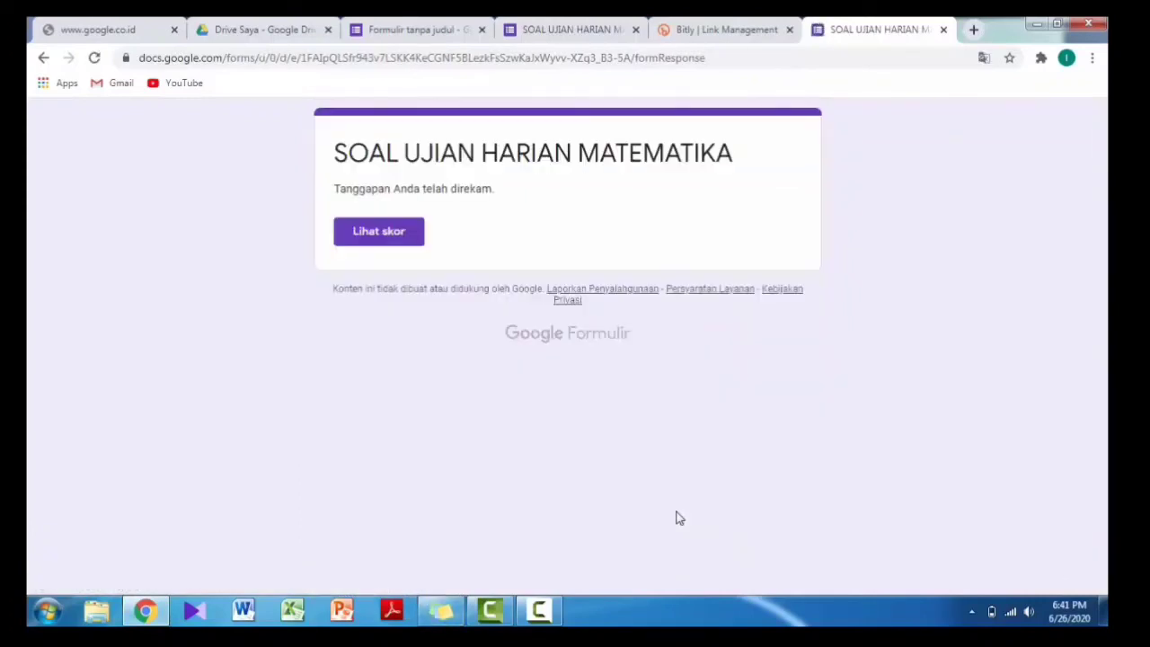
# View the score of the submitted exam and return to the submission confirmation page.
pyautogui.click(401, 242)
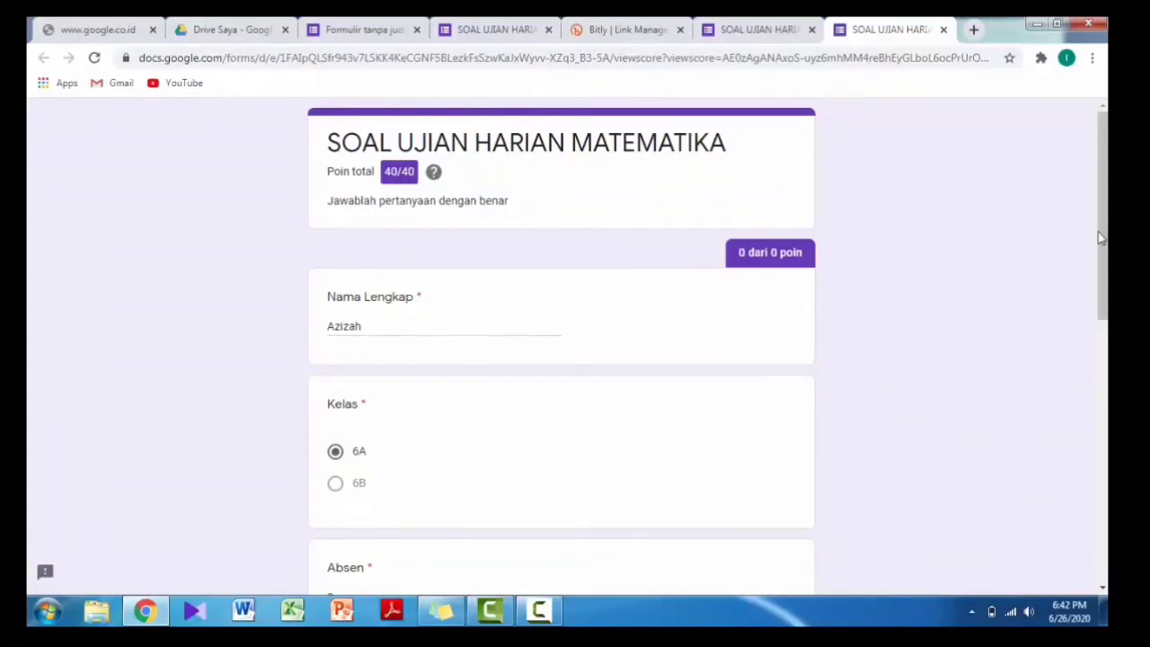
pyautogui.moveTo(1103, 215); pyautogui.dragTo(1104, 140)
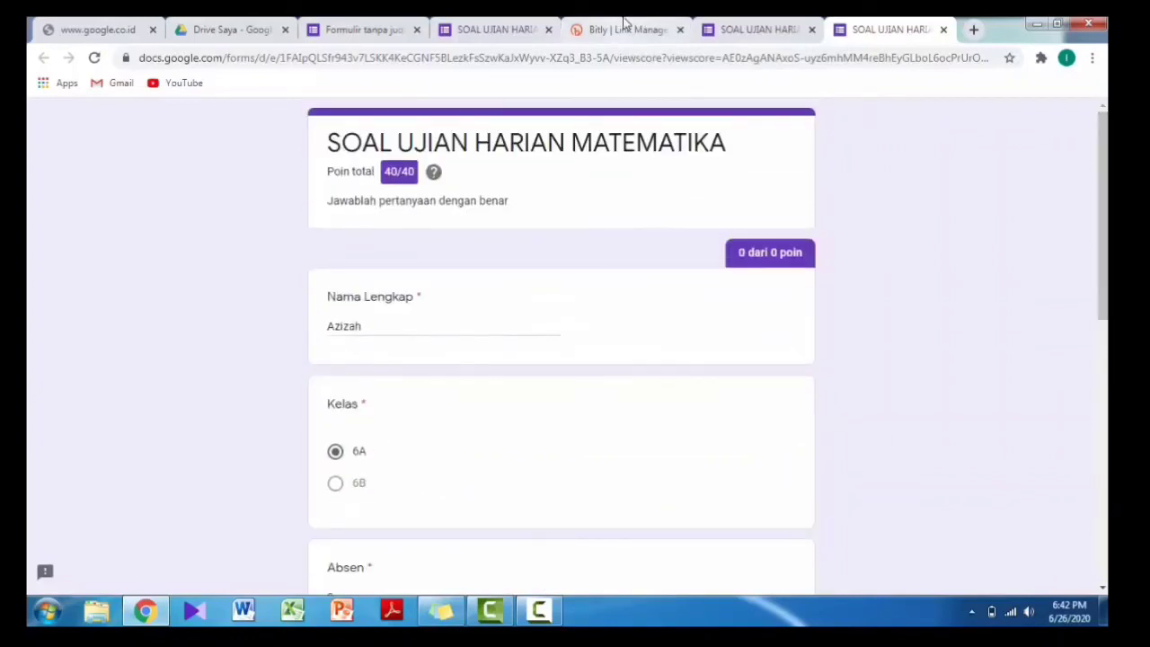
pyautogui.click(764, 31)
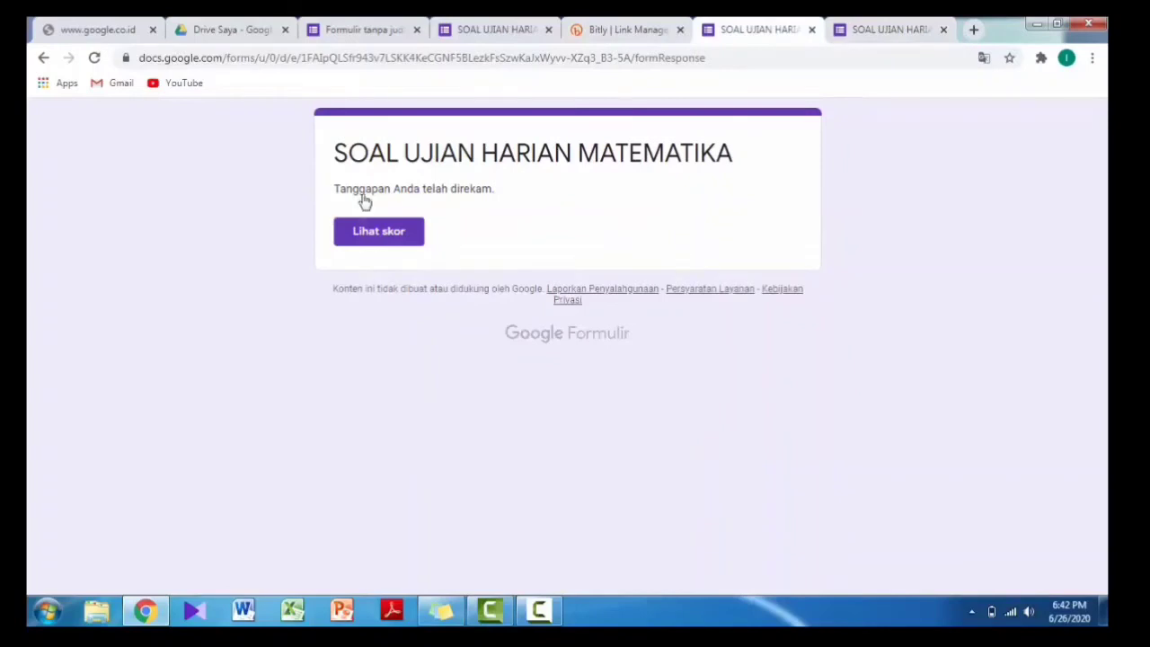
# Switch to Google Drive and search for "soal ujian".
pyautogui.click(182, 22)
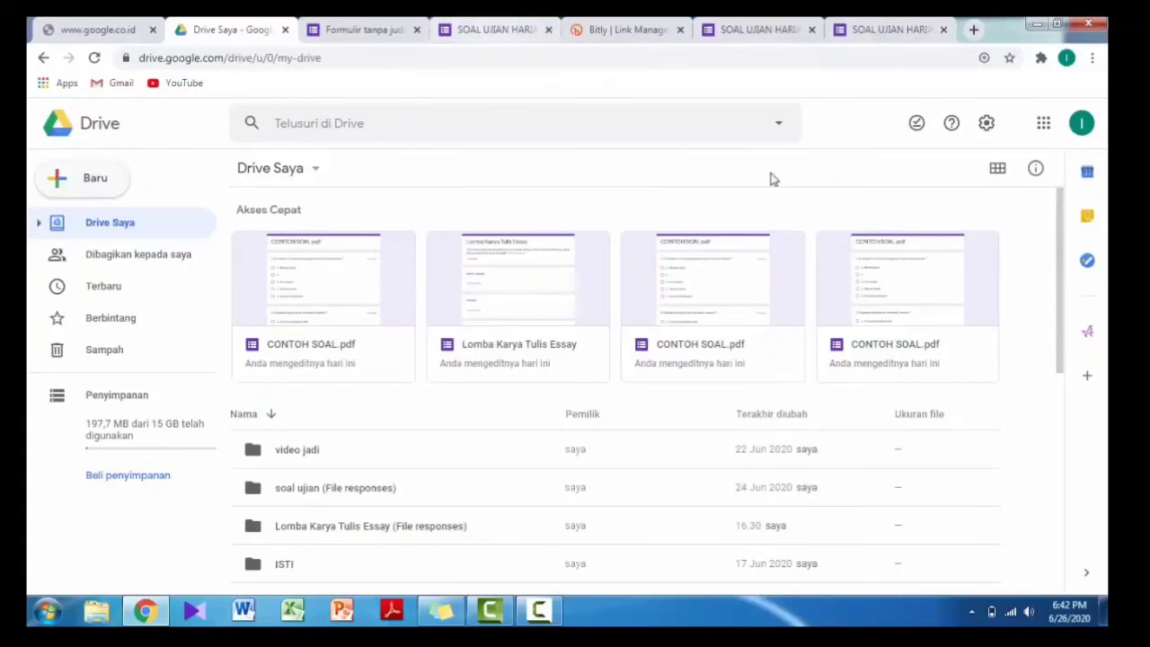
pyautogui.click(458, 113)
pyautogui.write('soal')
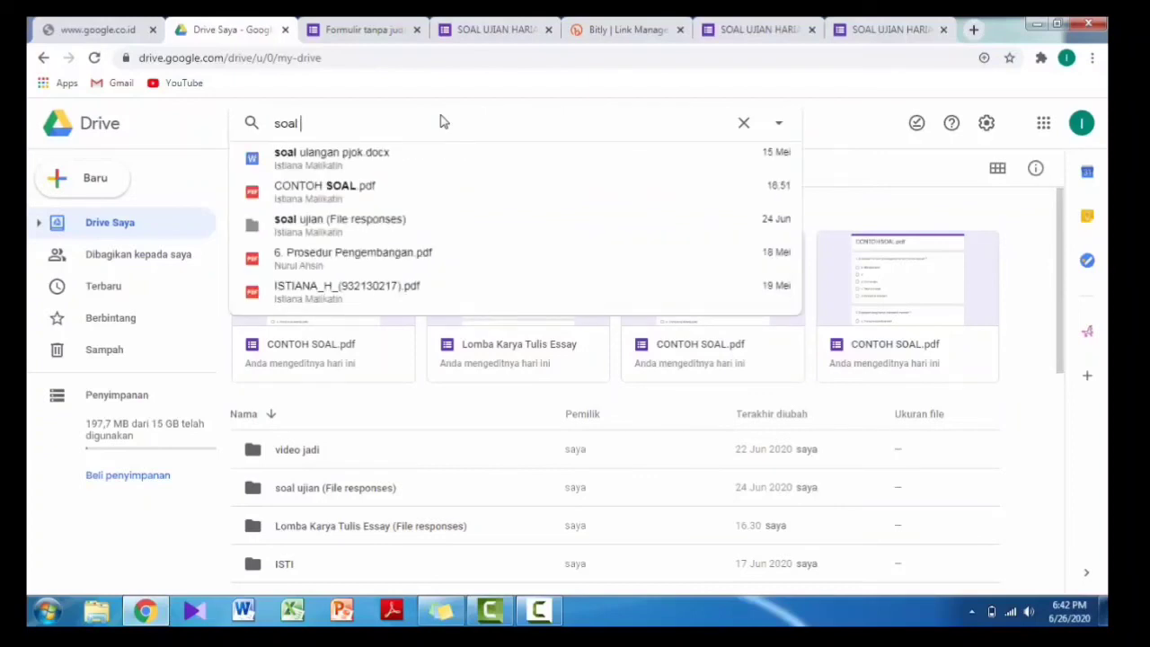
pyautogui.write(' uj')
pyautogui.write('an')
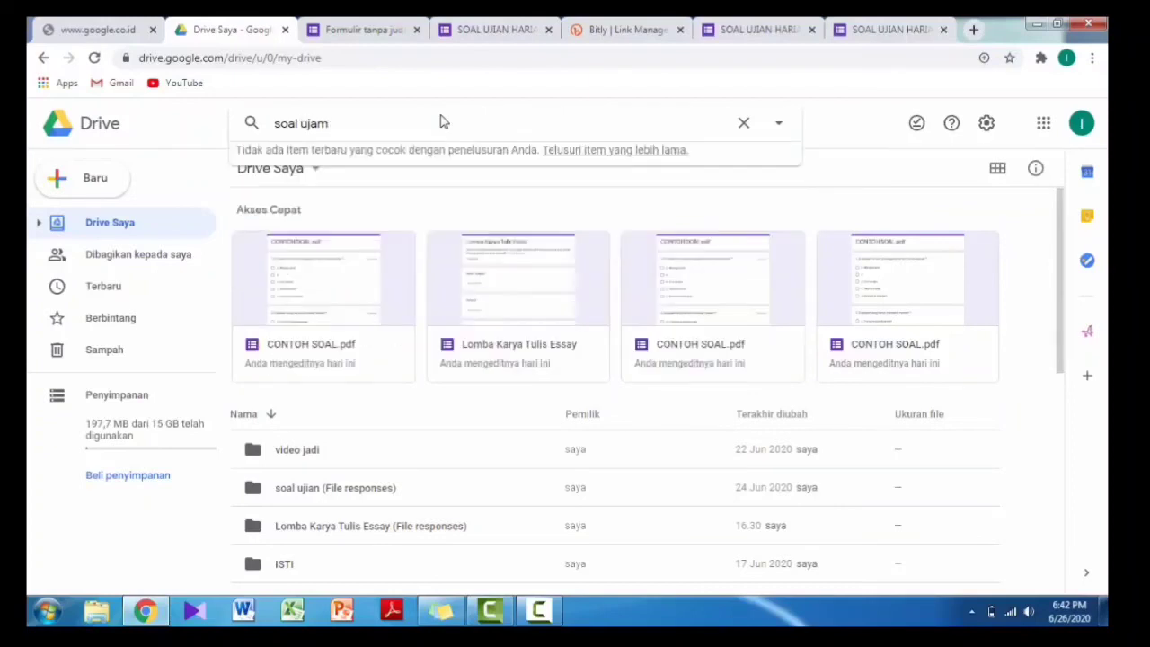
pyautogui.press('BackSpace')
pyautogui.press('BackSpace')
pyautogui.write('ian')
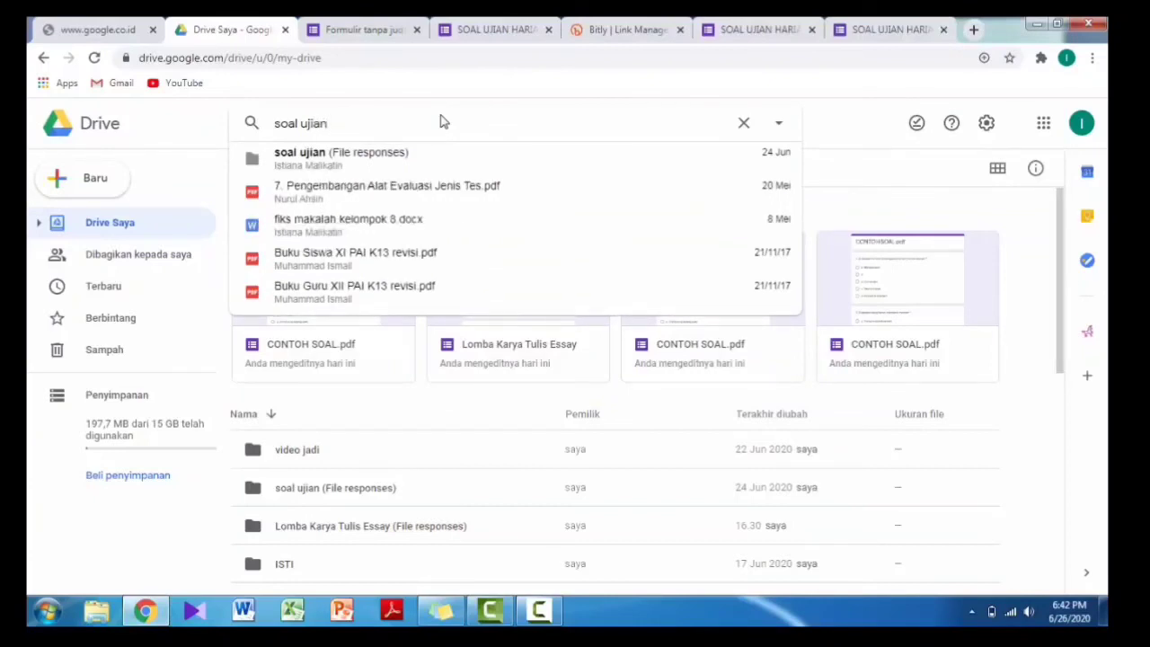
pyautogui.press('Escape')
pyautogui.press('Return')
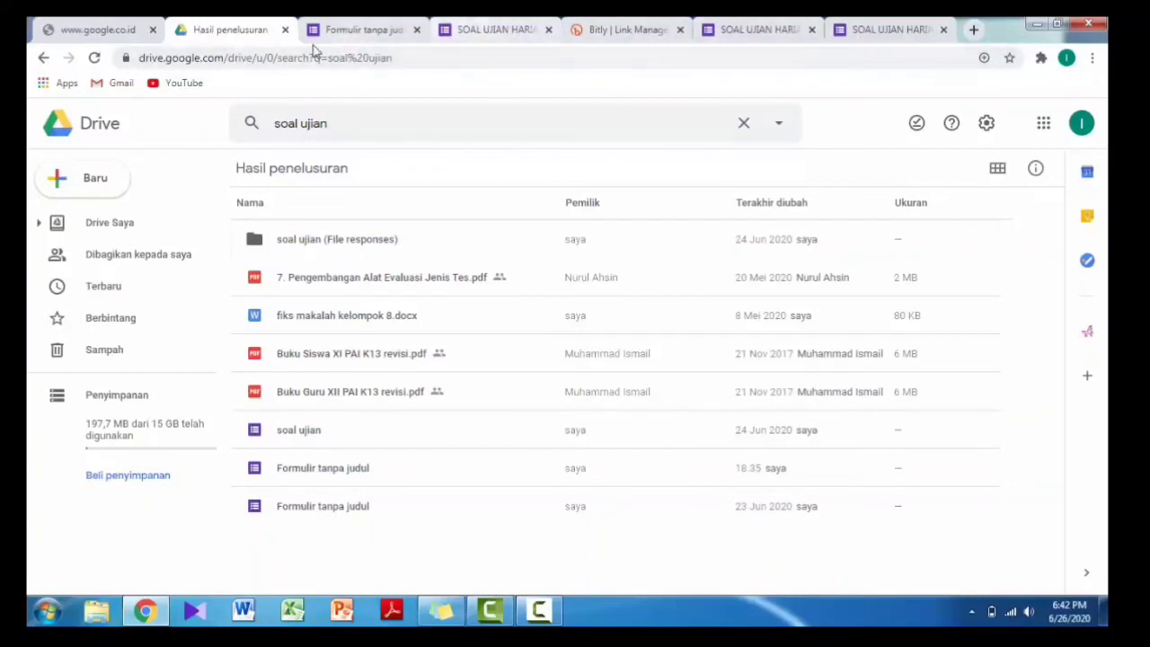
# Return to the form editor and rename the untitled form file as "SOAL UJIAN HARIAN MATEMATIKA".
pyautogui.click(474, 30)
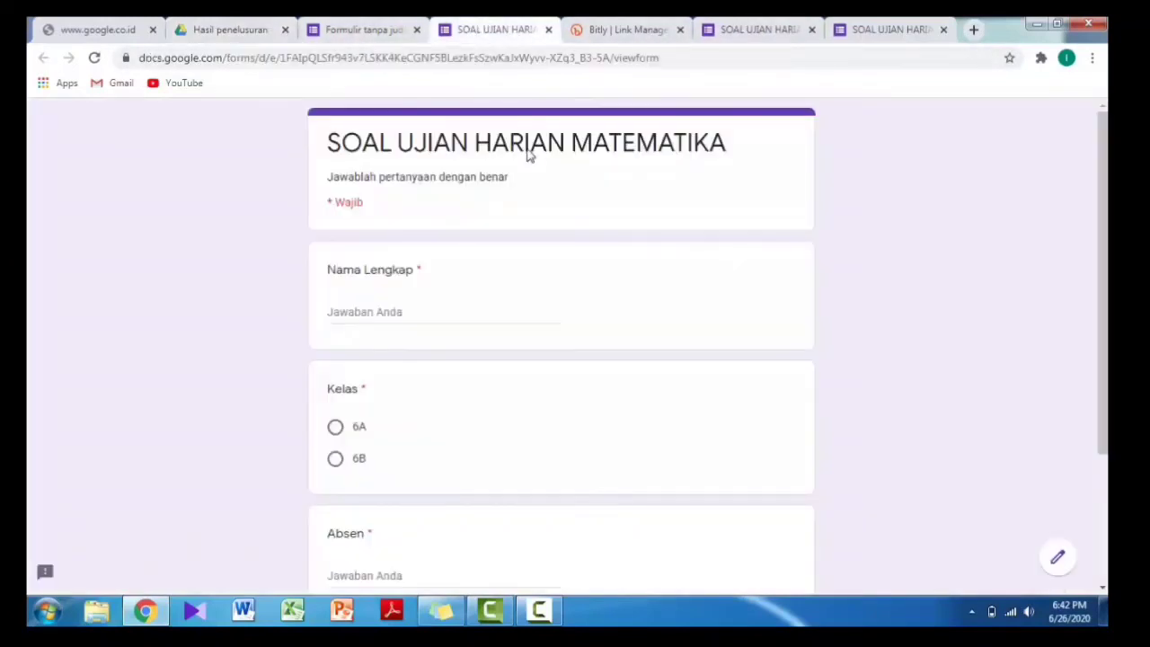
pyautogui.click(330, 35)
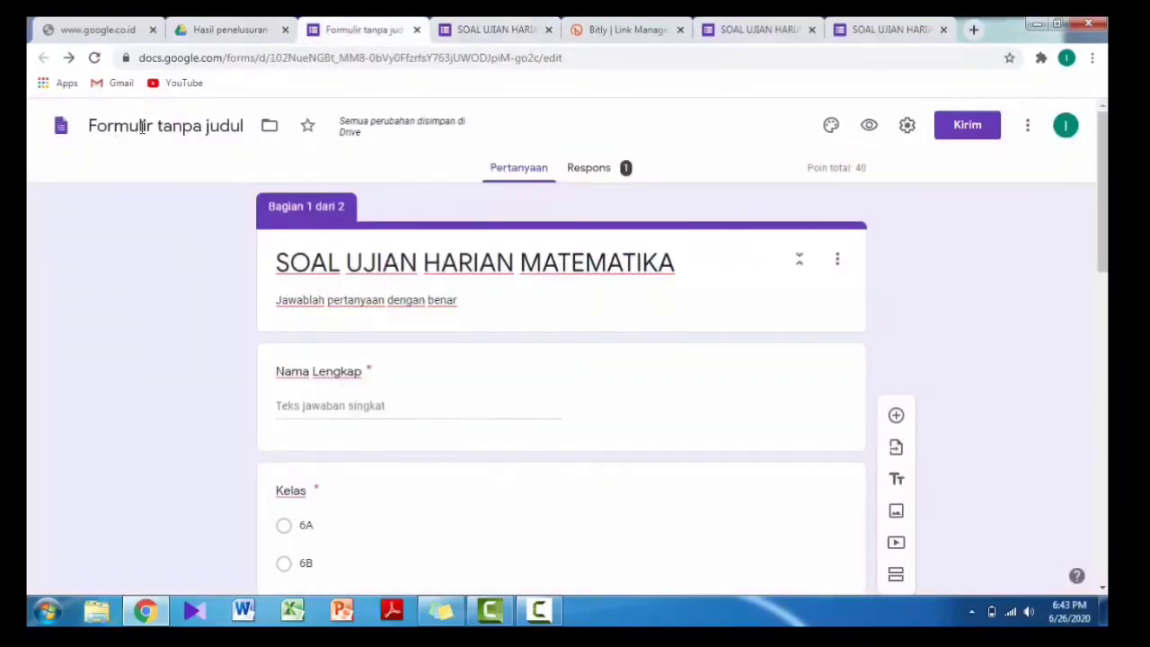
pyautogui.click(142, 126)
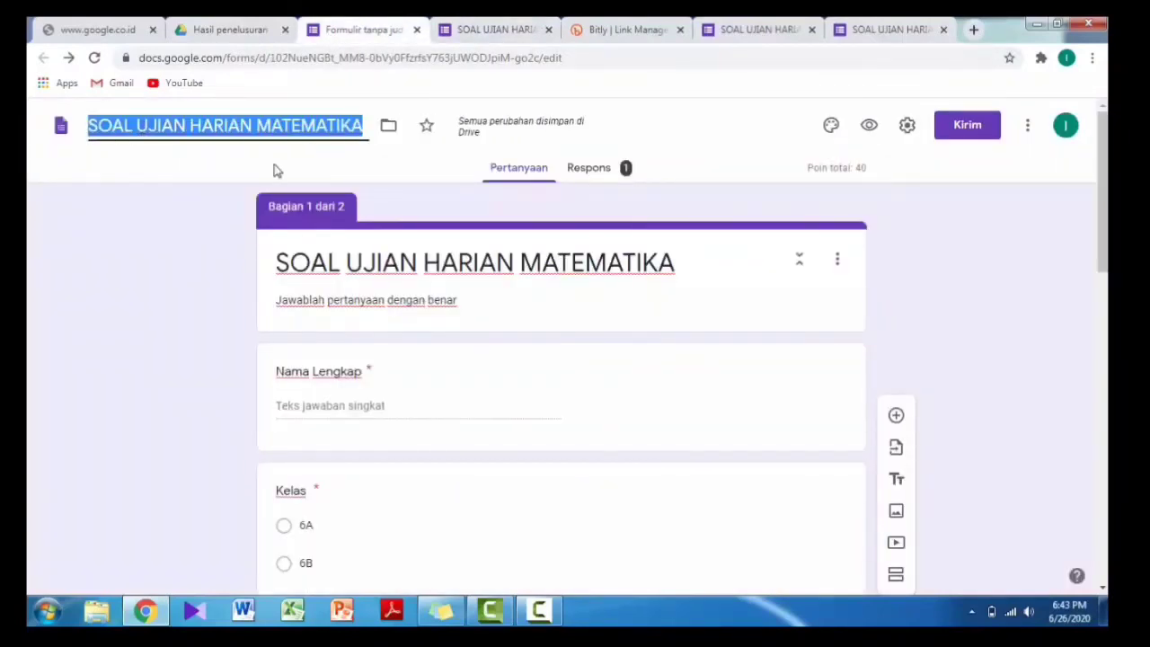
# Go back to the Drive search results, clear the search text and open the SOAL UJIAN HARIAN MATEMATIKA form.
pyautogui.click(229, 32)
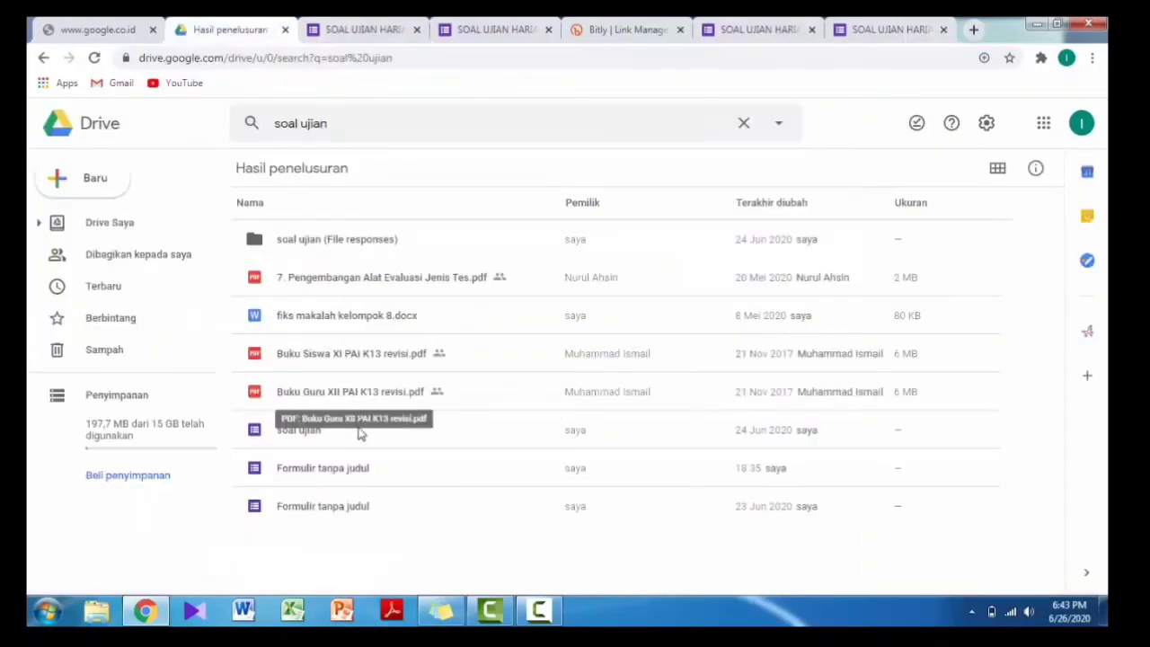
pyautogui.click(744, 124)
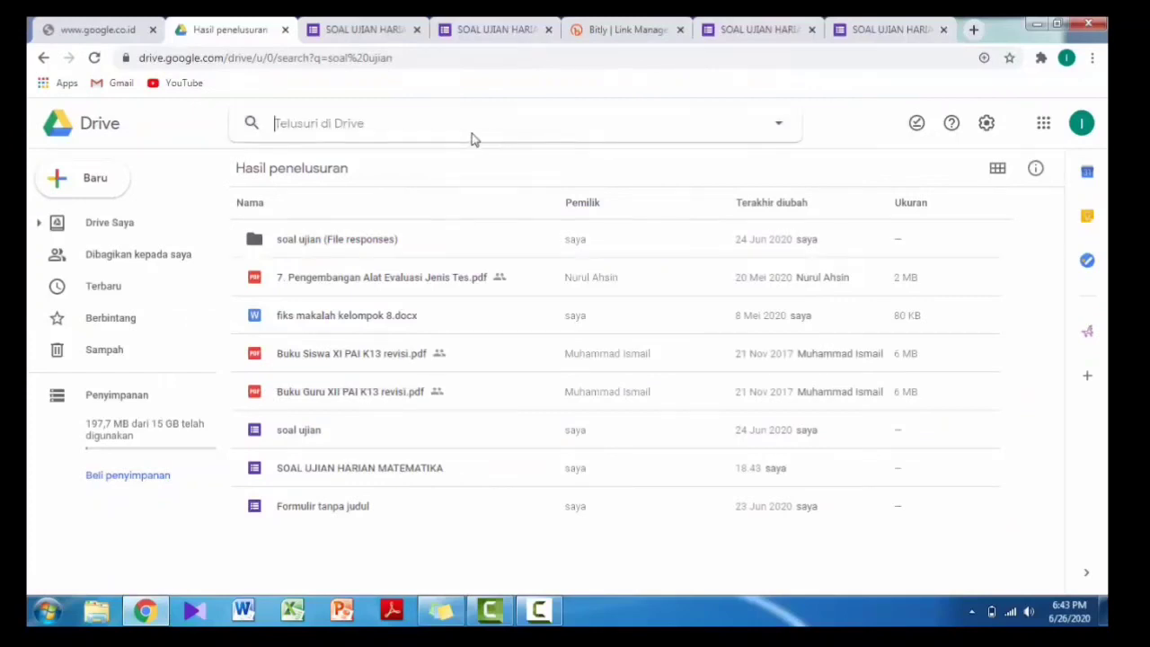
pyautogui.click(378, 480)
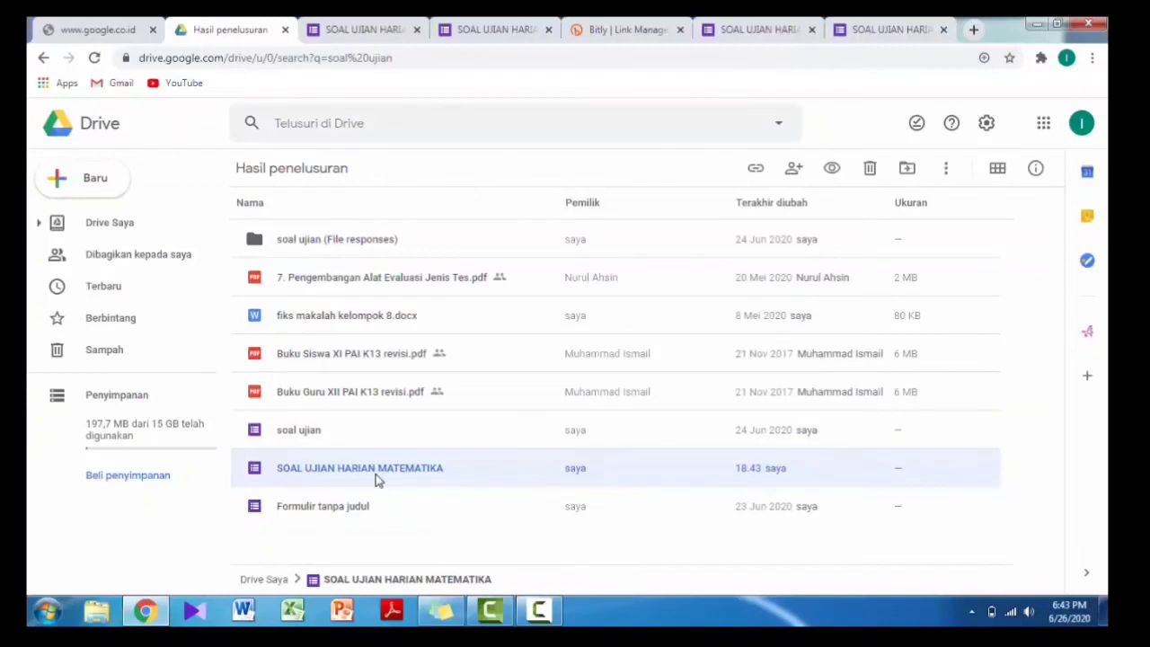
pyautogui.doubleClick(377, 481)
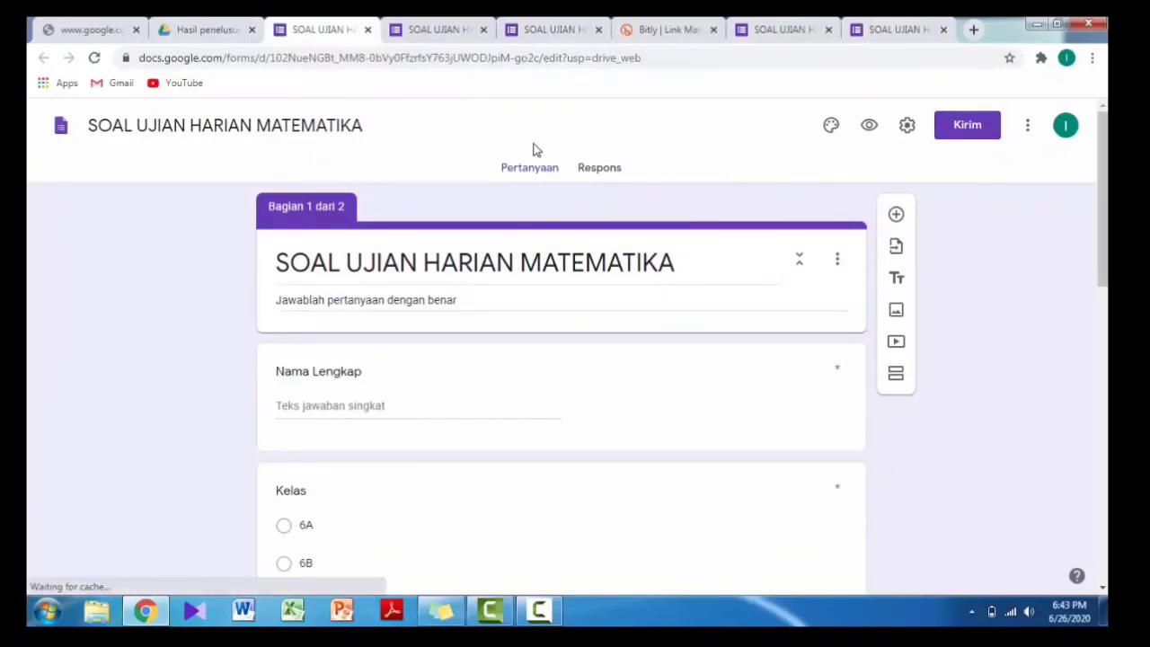
# Display the summary of the form's responses.
pyautogui.click(599, 169)
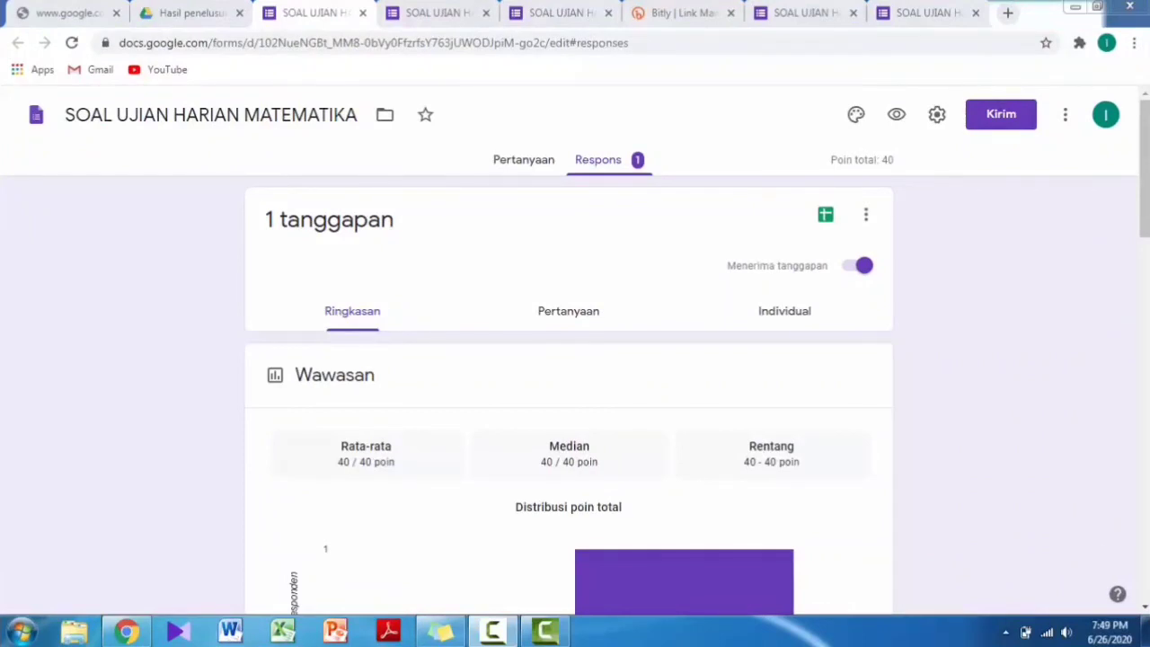
pyautogui.moveTo(1143, 166)
pyautogui.mouseDown()
pyautogui.moveTo(1145, 490)
pyautogui.moveTo(1145, 165)
pyautogui.mouseUp()
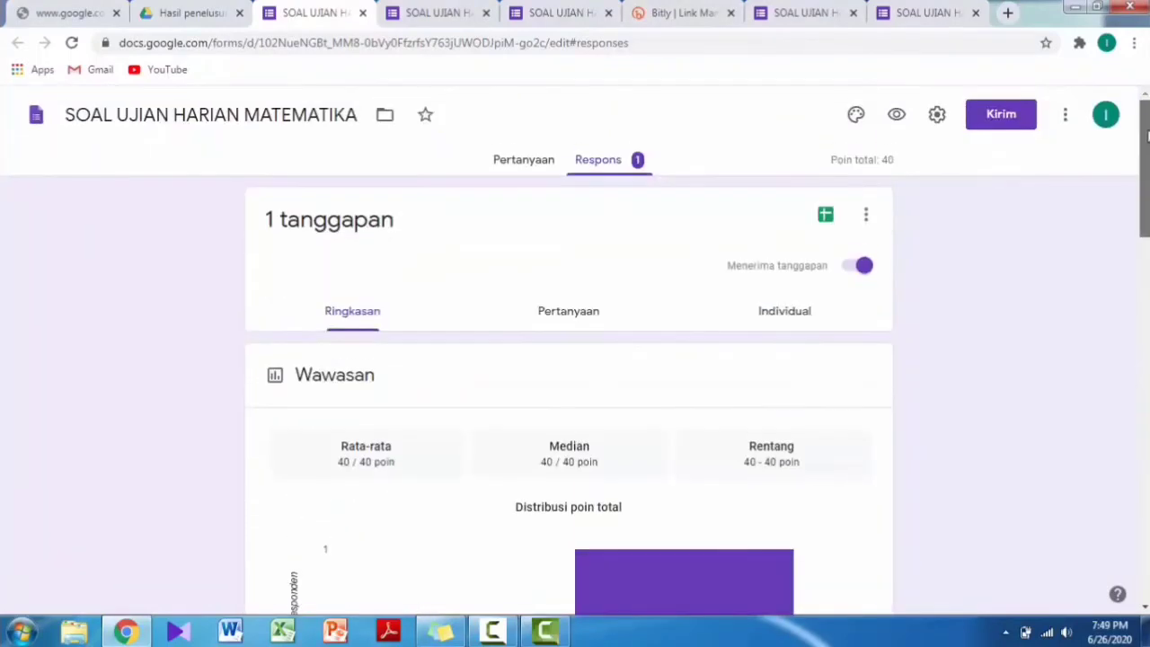
pyautogui.click(516, 163)
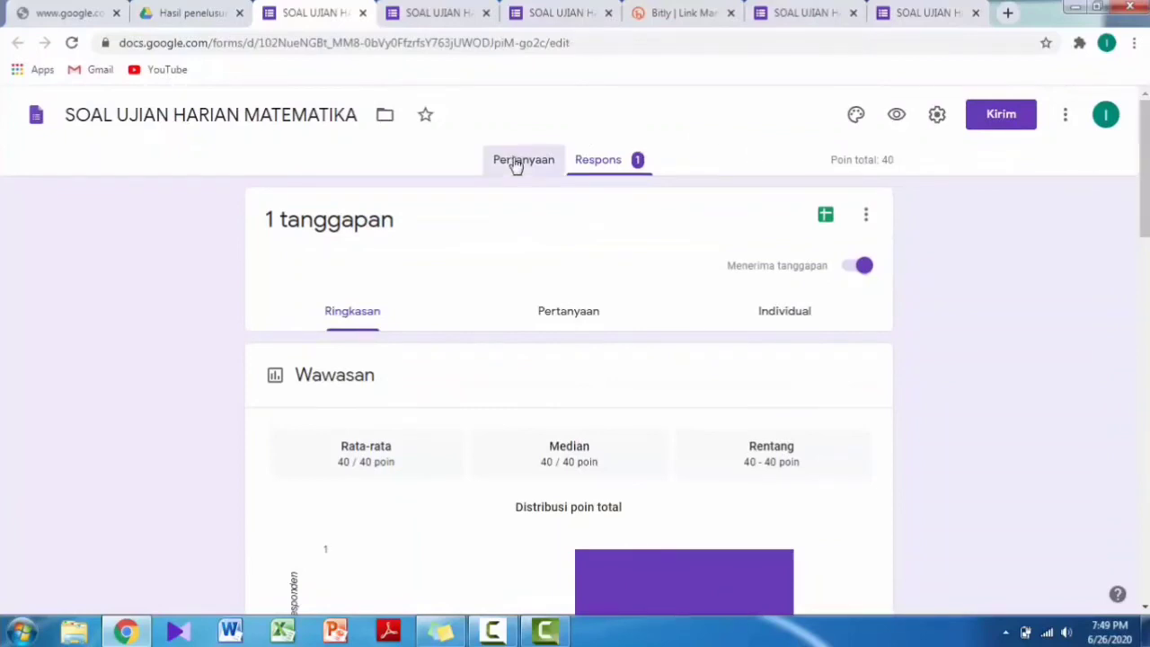
pyautogui.click(594, 163)
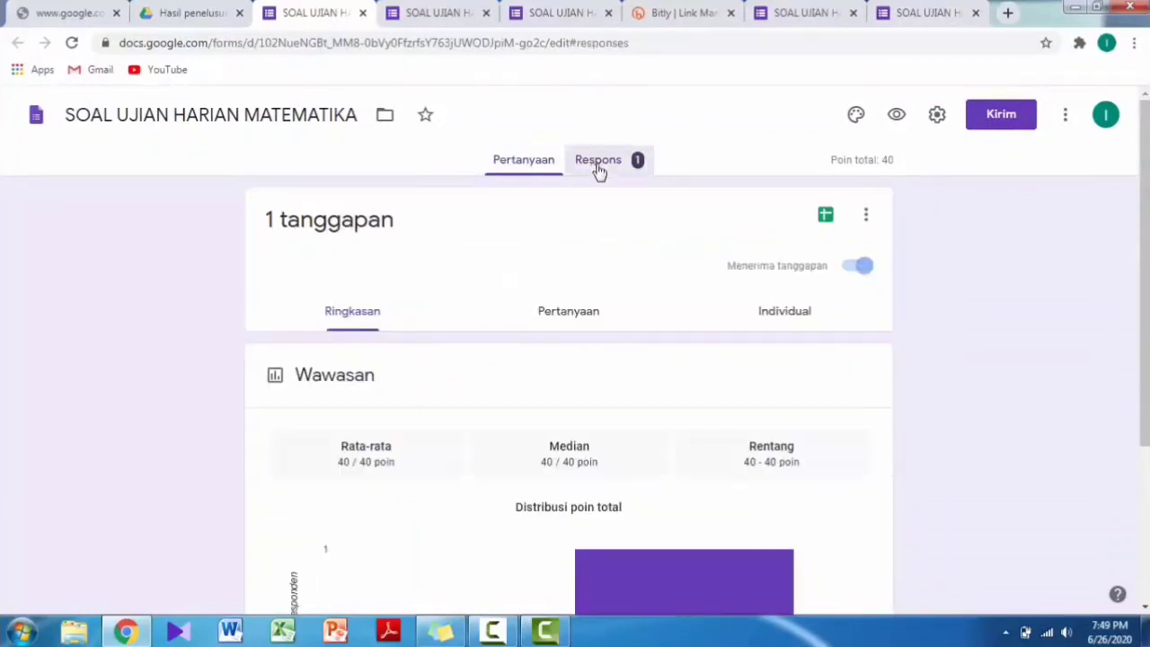
# Download the form's responses as a CSV file and look through the response summary.
pyautogui.click(867, 224)
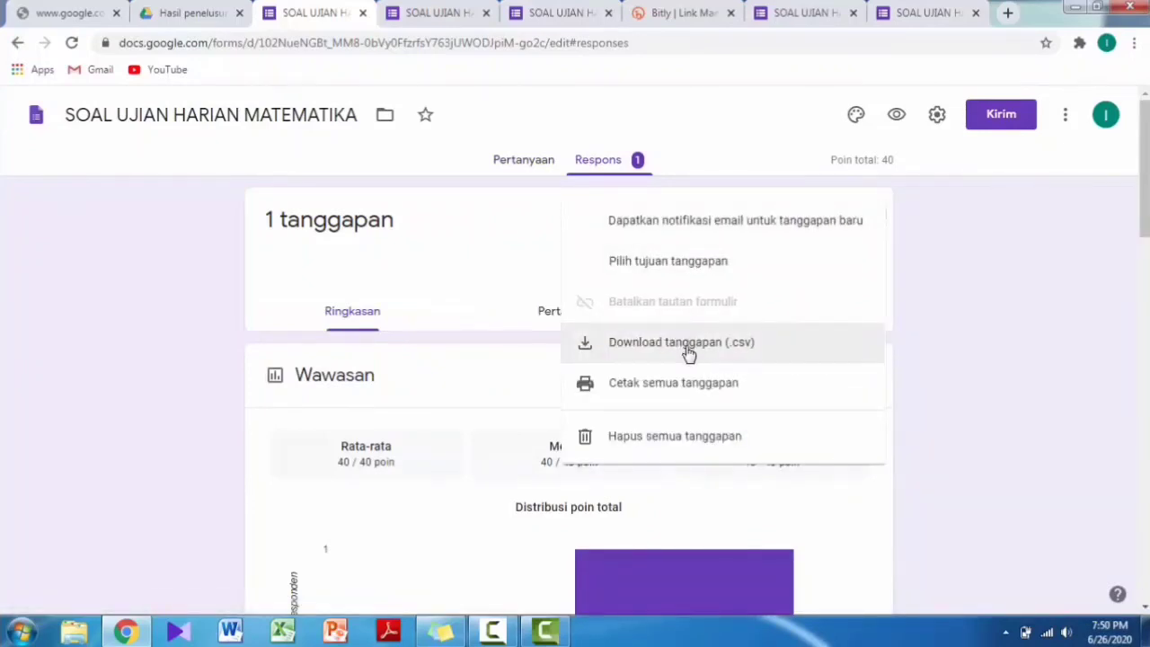
pyautogui.click(536, 236)
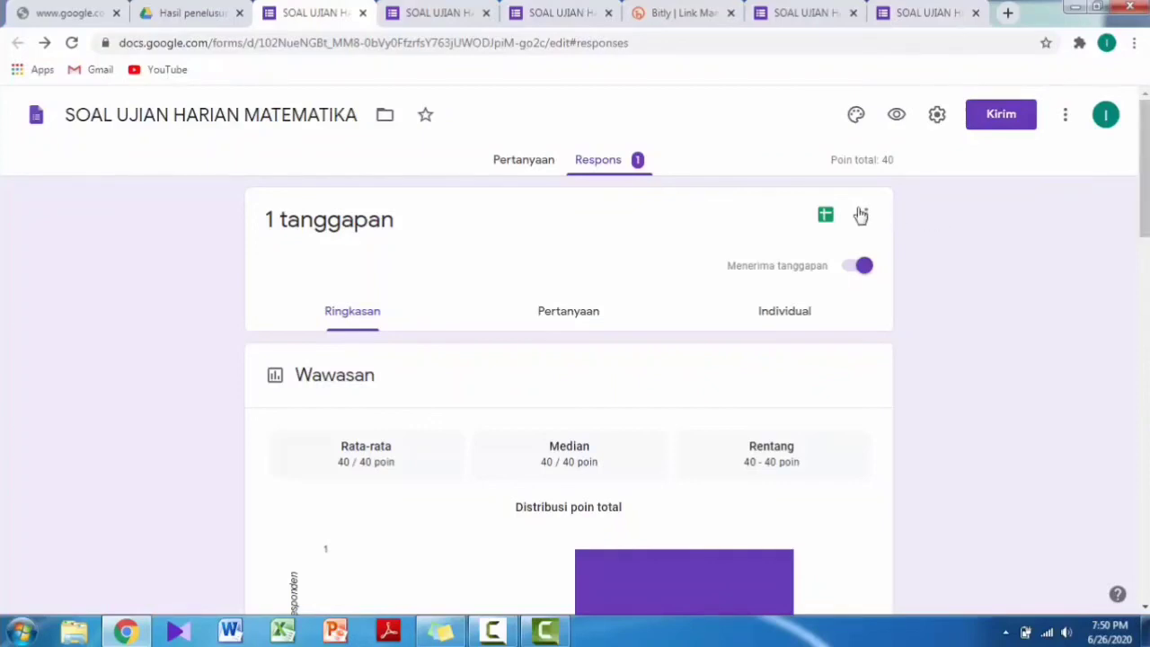
pyautogui.click(863, 214)
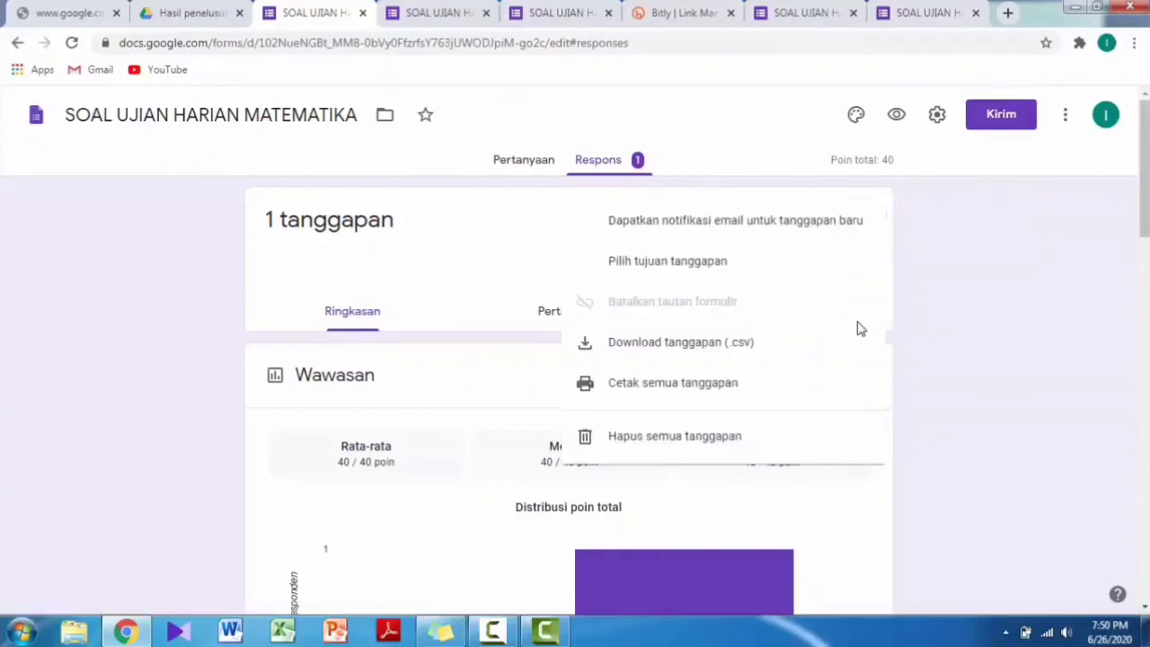
pyautogui.click(798, 342)
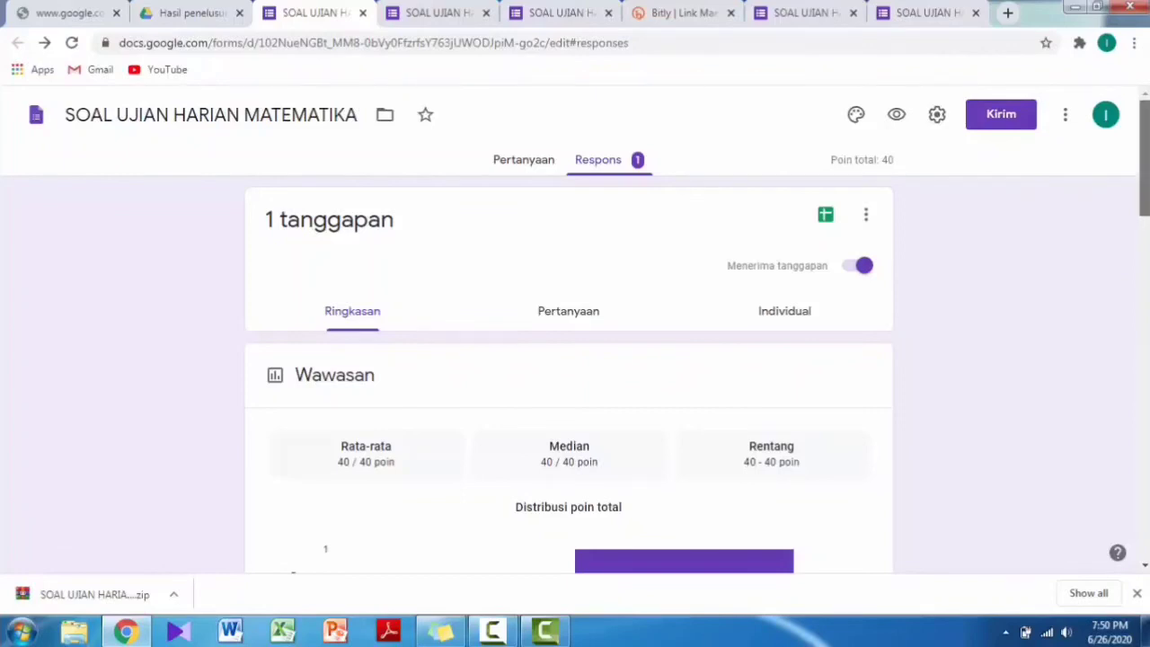
pyautogui.scroll(-10, 569, 359)
pyautogui.scroll(10, 569, 359)
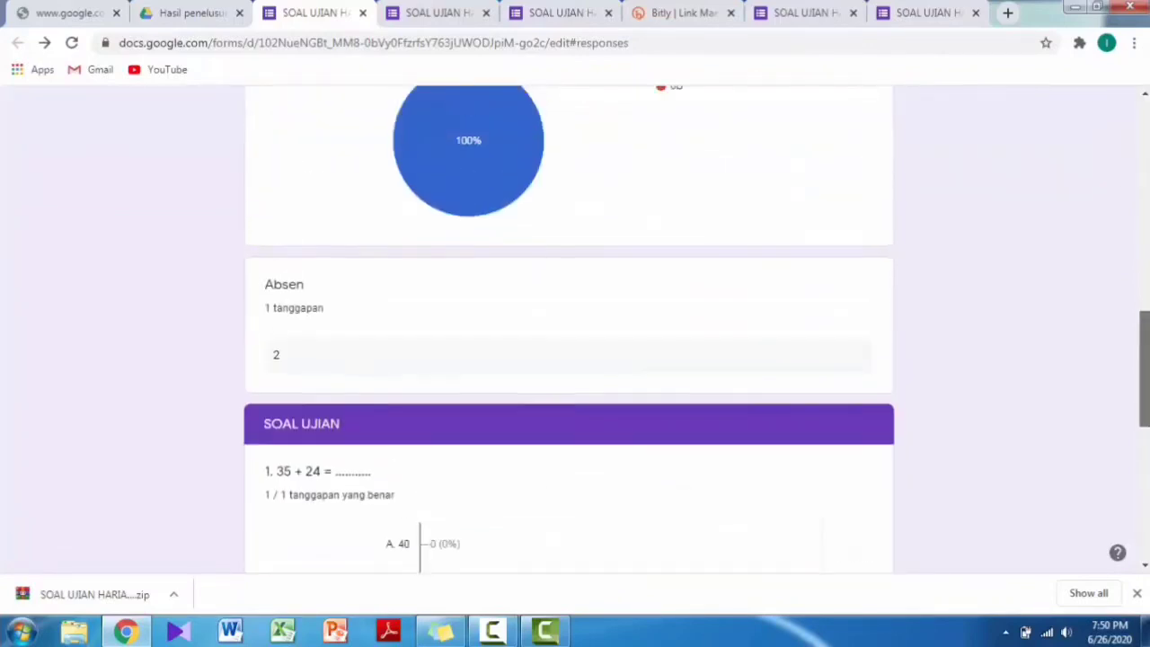